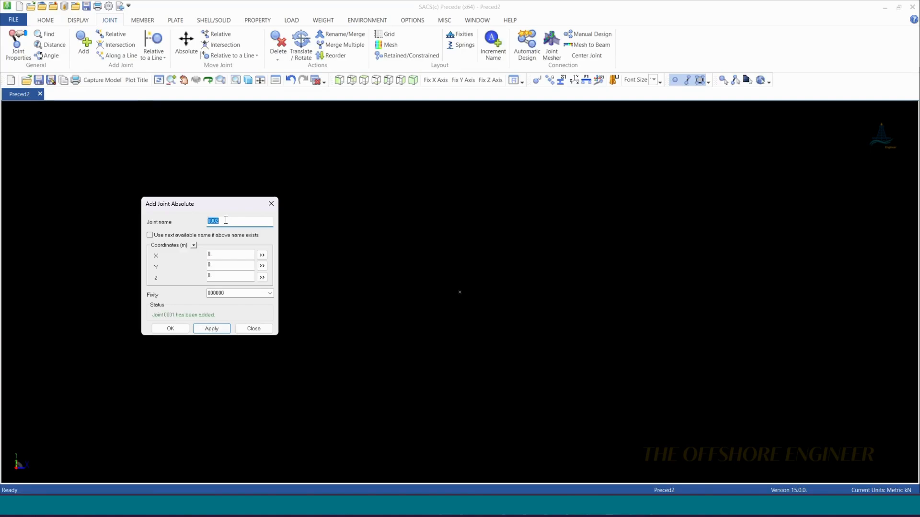
- Add joint 0002 at X 10 m, with Y and Z at 0, and finish adding absolute joints
{"action": "left_click", "coordinate": [226, 256]}
{"action": "type", "text": "10"}
{"action": "key", "text": "Return"}
{"action": "left_click", "coordinate": [272, 206]}
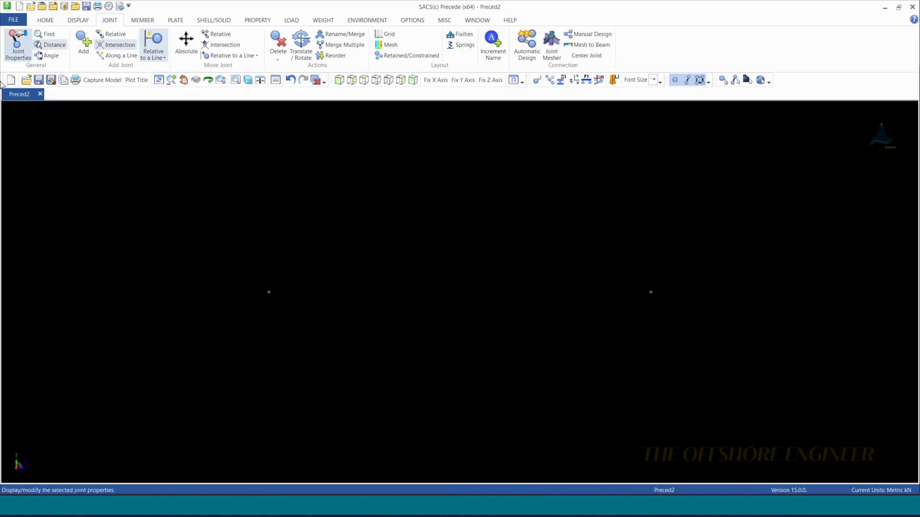
- Add four joints along the line between joints 0001 and 0002, starting with joint name 0003
{"action": "left_click", "coordinate": [117, 56]}
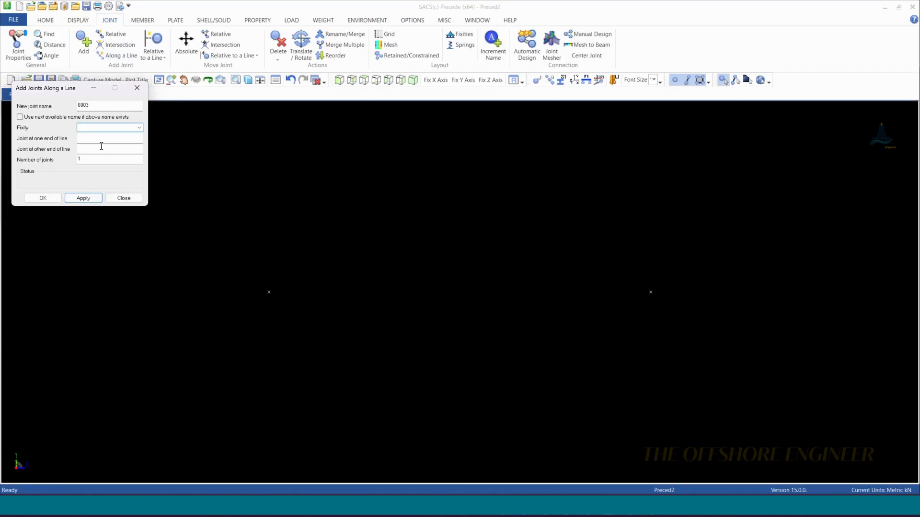
{"action": "left_click_drag", "start_coordinate": [62, 89], "coordinate": [76, 215]}
{"action": "double_click", "coordinate": [110, 286]}
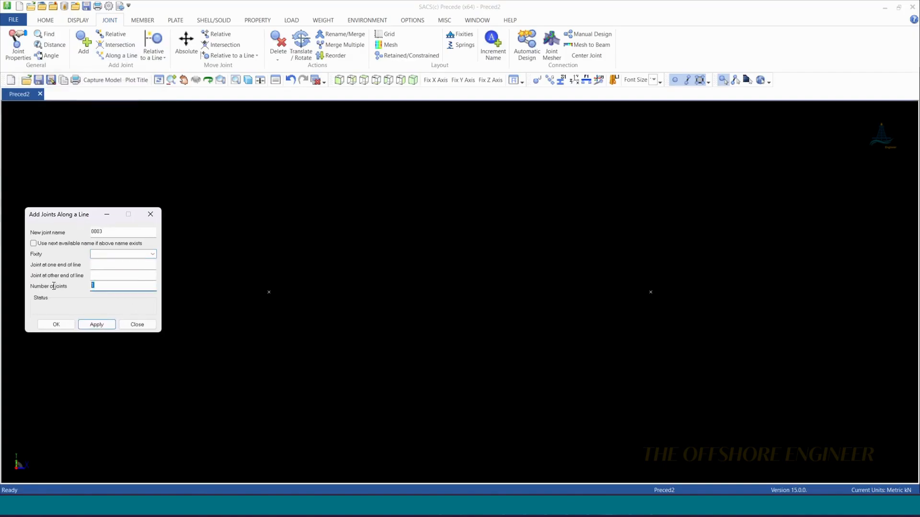
{"action": "type", "text": "4"}
{"action": "left_click", "coordinate": [268, 292]}
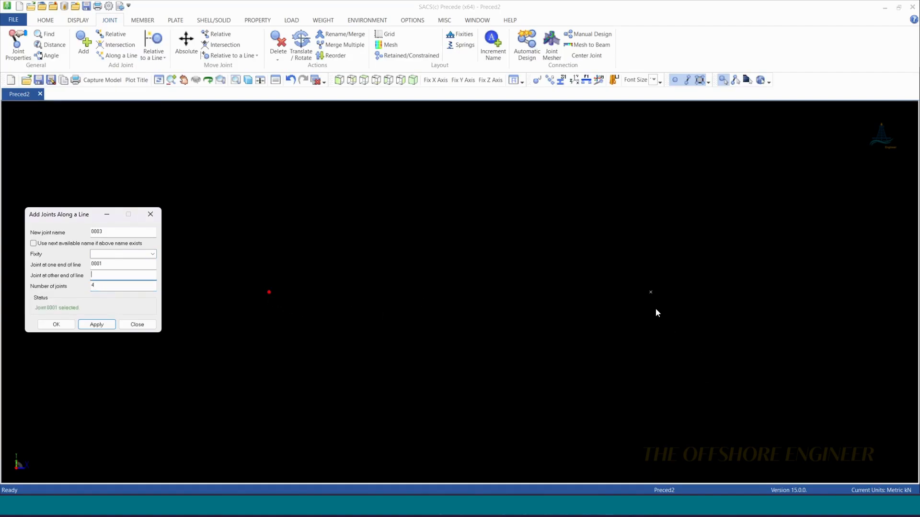
{"action": "left_click", "coordinate": [651, 292]}
{"action": "key", "text": "Return"}
{"action": "left_click", "coordinate": [150, 215]}
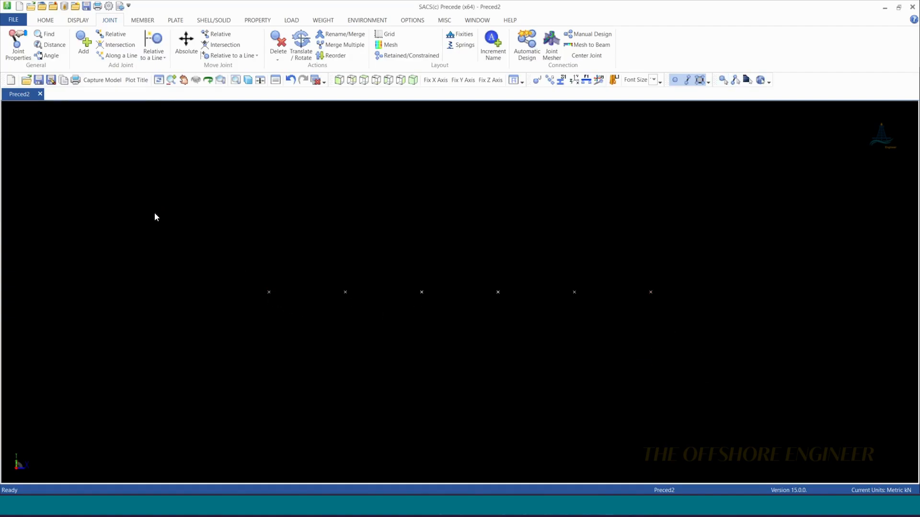
- Measure the distance between joint 0001 and its neighbouring joint 0003
{"action": "left_click", "coordinate": [52, 45]}
{"action": "left_click", "coordinate": [269, 292]}
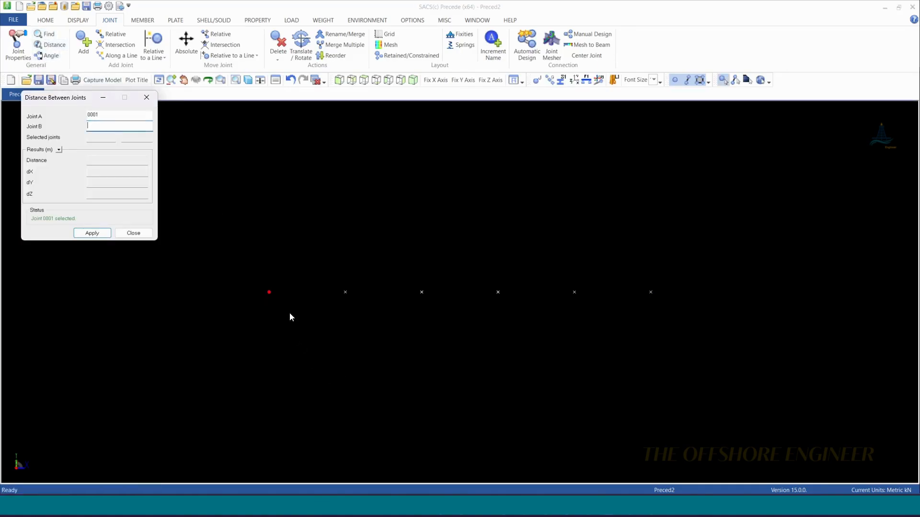
{"action": "left_click", "coordinate": [345, 293]}
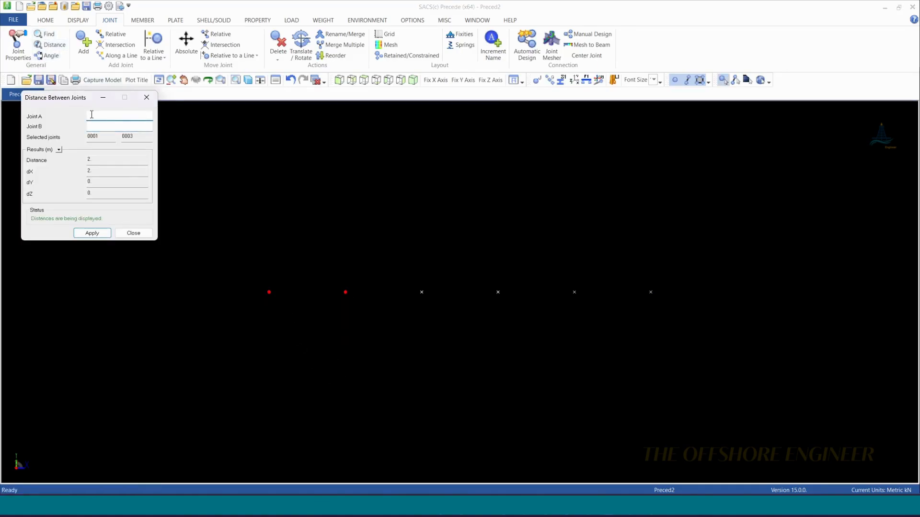
{"action": "left_click", "coordinate": [146, 97]}
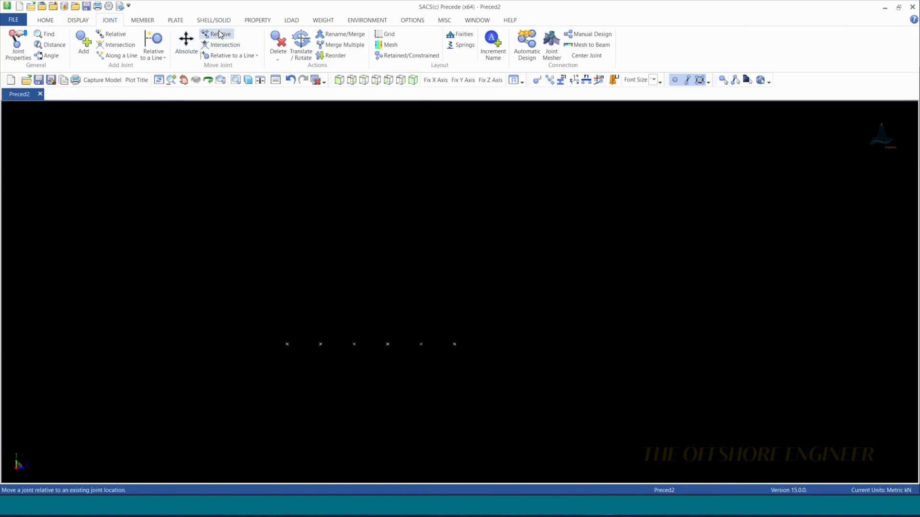
- Select all six joints in the row for Translate/Rotate and set the Y translation to 2 m
{"action": "left_click", "coordinate": [301, 48]}
{"action": "left_click_drag", "start_coordinate": [94, 89], "coordinate": [90, 124]}
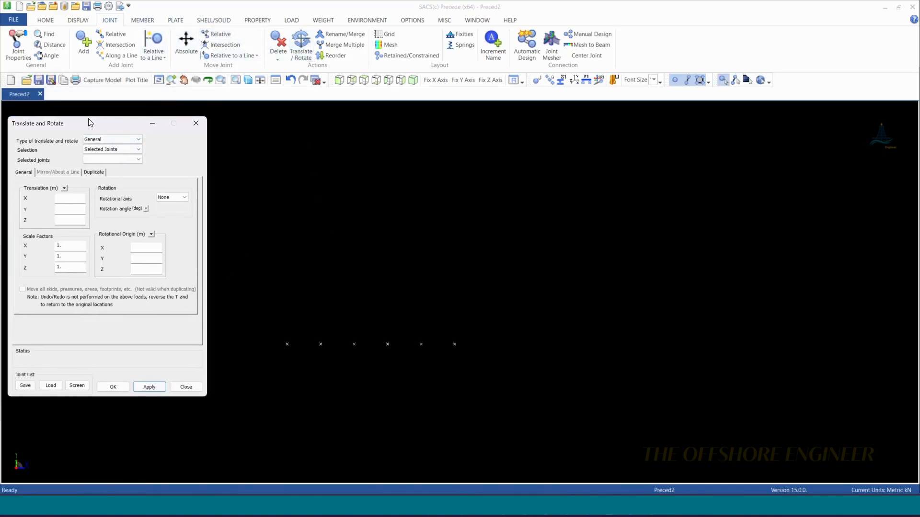
{"action": "left_click_drag", "start_coordinate": [237, 310], "coordinate": [567, 368]}
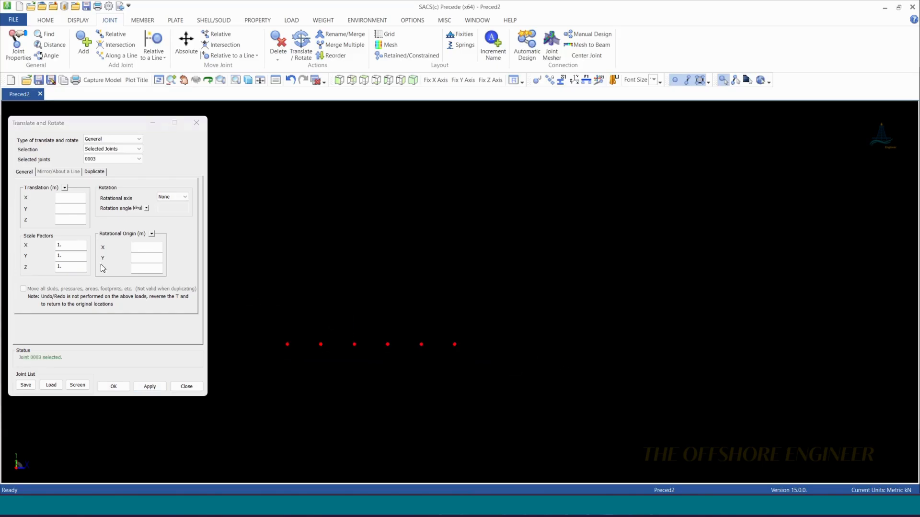
{"action": "double_click", "coordinate": [68, 208]}
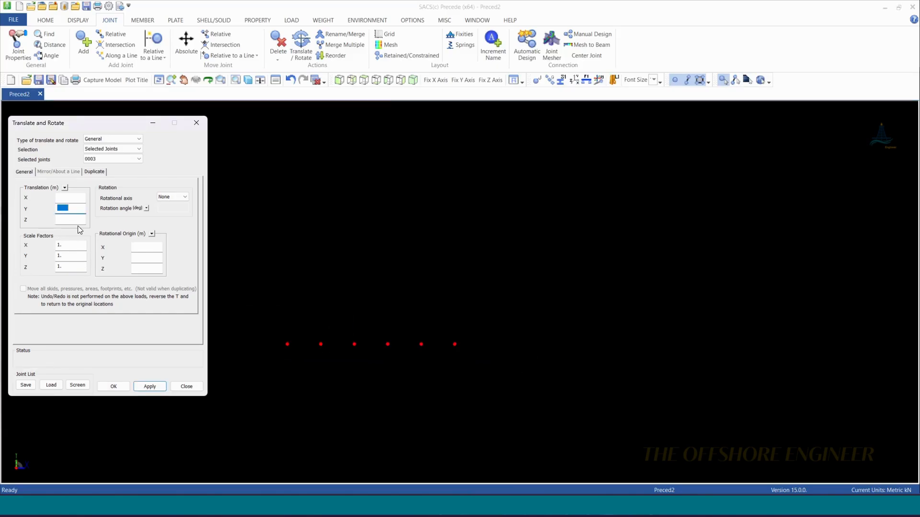
{"action": "type", "text": "2"}
- Duplicate the selected row of joints five times using the Y translation, starting with joint 0007
{"action": "left_click", "coordinate": [94, 172]}
{"action": "left_click", "coordinate": [38, 199]}
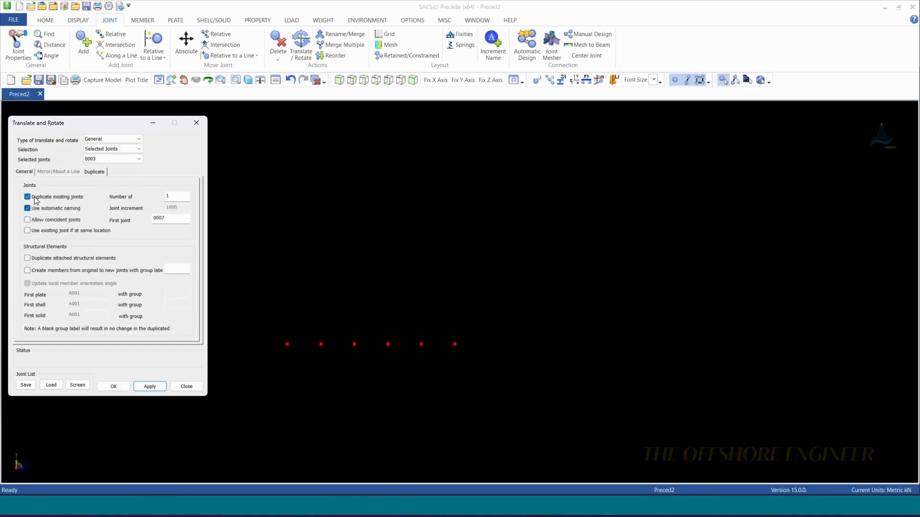
{"action": "double_click", "coordinate": [169, 196]}
{"action": "mouse_move", "coordinate": [329, 380]}
{"action": "type", "text": "5"}
{"action": "left_click", "coordinate": [155, 391]}
- Measure the joint grid's overall height between corner joints 0001 and 0031, and close the distance and translate dialogs
{"action": "left_click", "coordinate": [49, 45]}
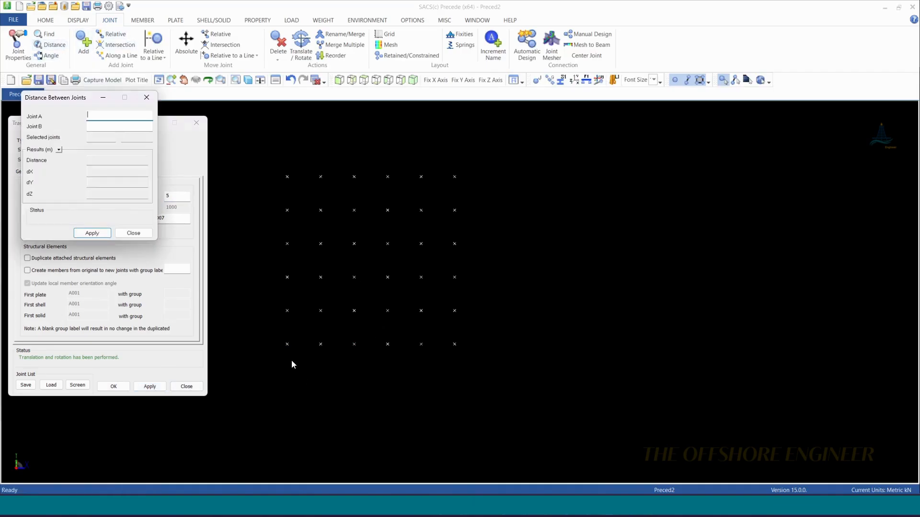
{"action": "left_click", "coordinate": [293, 344]}
{"action": "left_click", "coordinate": [287, 176]}
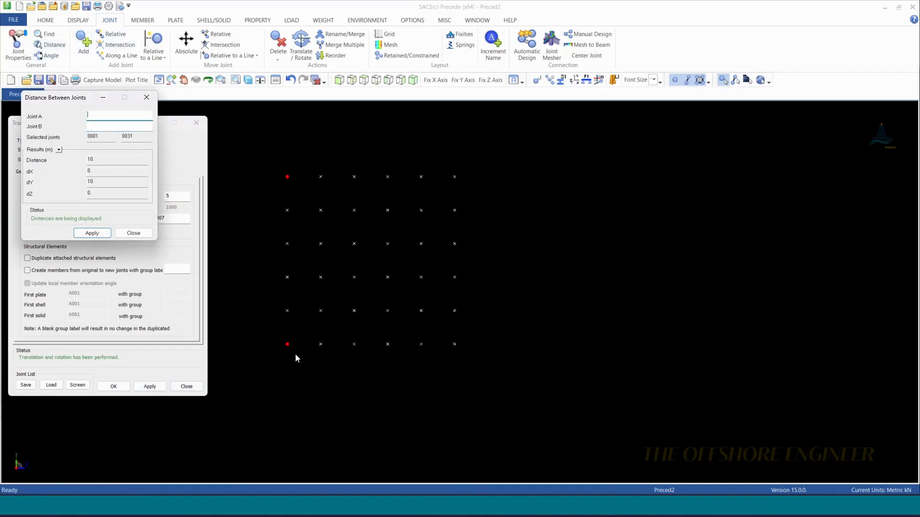
{"action": "left_click", "coordinate": [454, 344]}
{"action": "left_click", "coordinate": [146, 98]}
{"action": "left_click", "coordinate": [197, 122]}
{"action": "scroll", "coordinate": [455, 251], "scroll_direction": "up", "scroll_amount": 3}
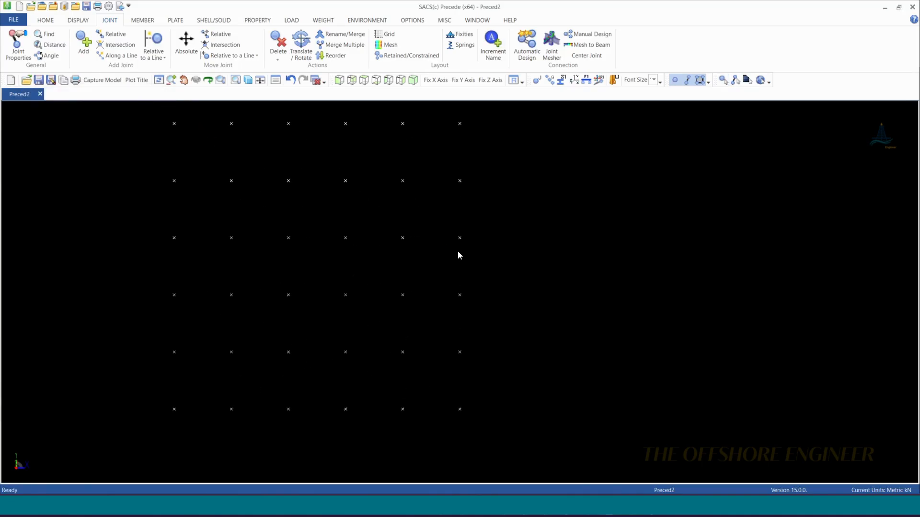
{"action": "scroll", "coordinate": [473, 331], "scroll_direction": "down", "scroll_amount": 5}
{"action": "left_click", "coordinate": [142, 21]}
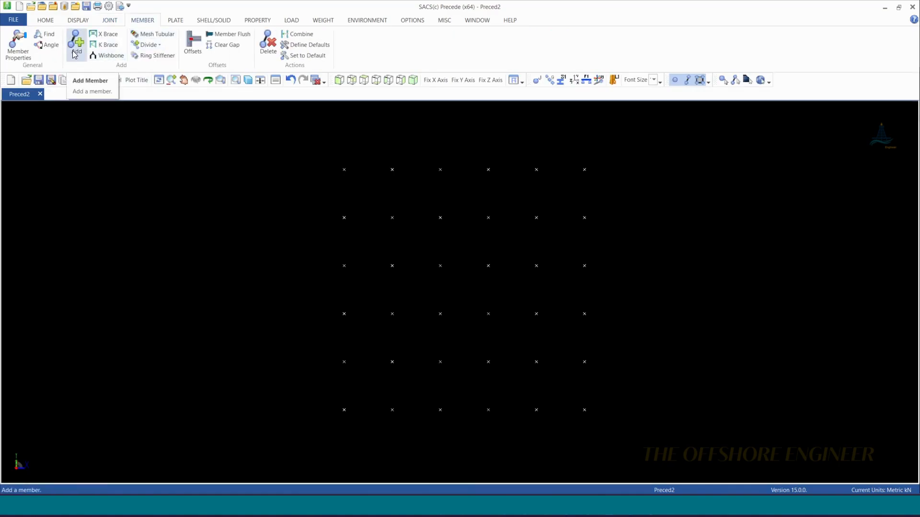
{"action": "left_click", "coordinate": [269, 20]}
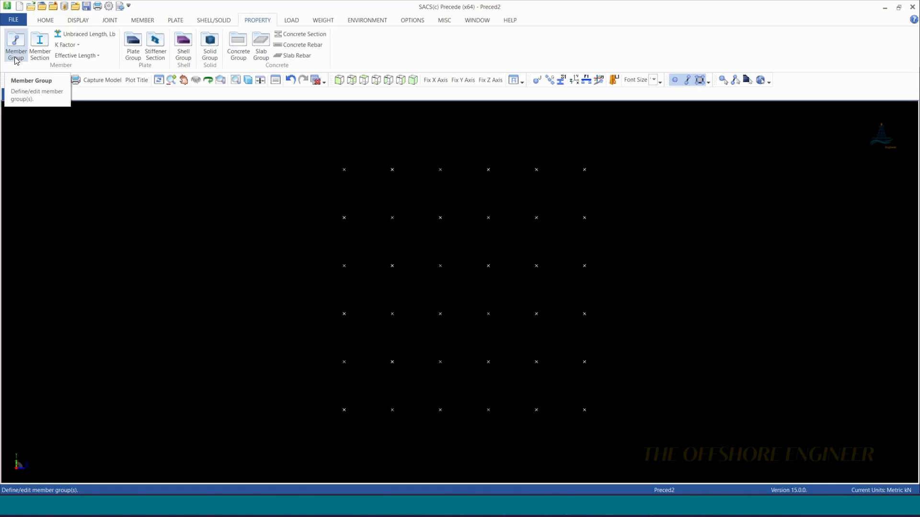
- Add an individual member with group label BM1 between joints 0001 and 0003
{"action": "left_click", "coordinate": [147, 23]}
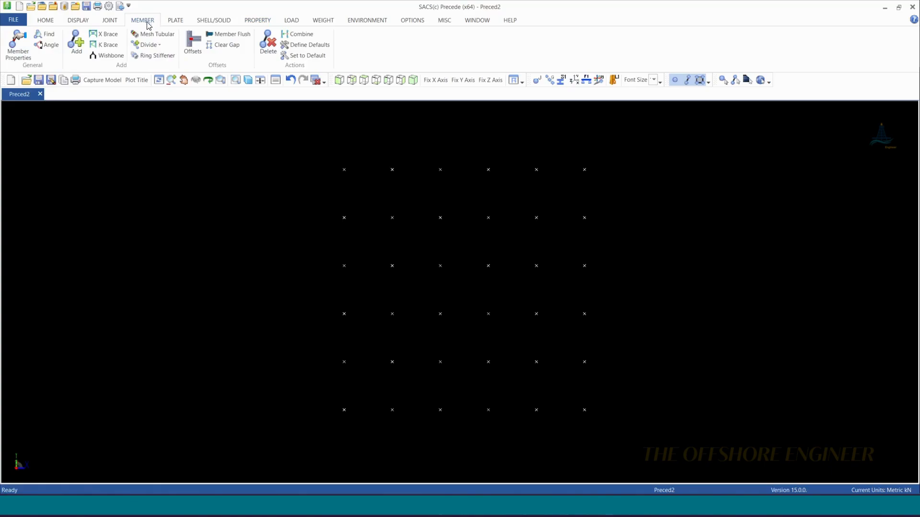
{"action": "left_click", "coordinate": [77, 42]}
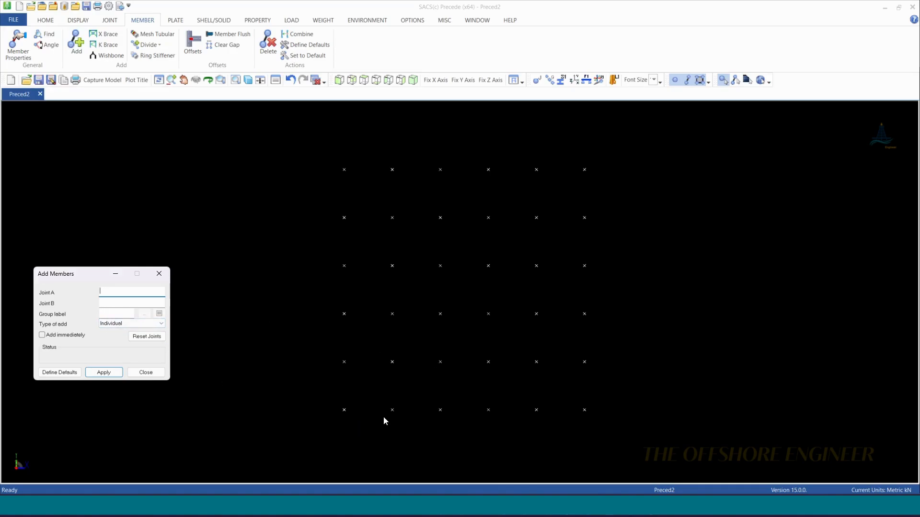
{"action": "left_click", "coordinate": [120, 314]}
{"action": "type", "text": "BM1"}
{"action": "left_click", "coordinate": [344, 411]}
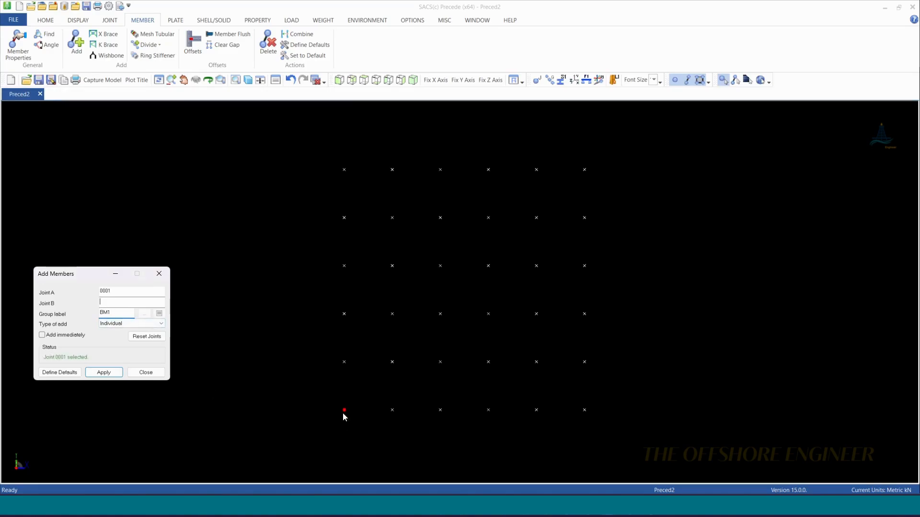
{"action": "left_click", "coordinate": [392, 416]}
{"action": "left_click", "coordinate": [103, 373]}
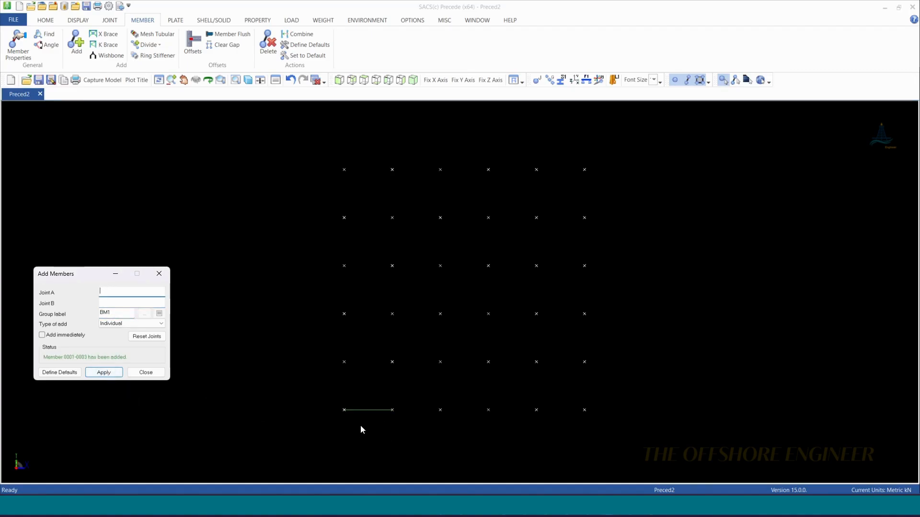
- Show the member group labels and add BM1 members between joints 0003 and 0004 and between 0004 and 0005
{"action": "left_click", "coordinate": [550, 79]}
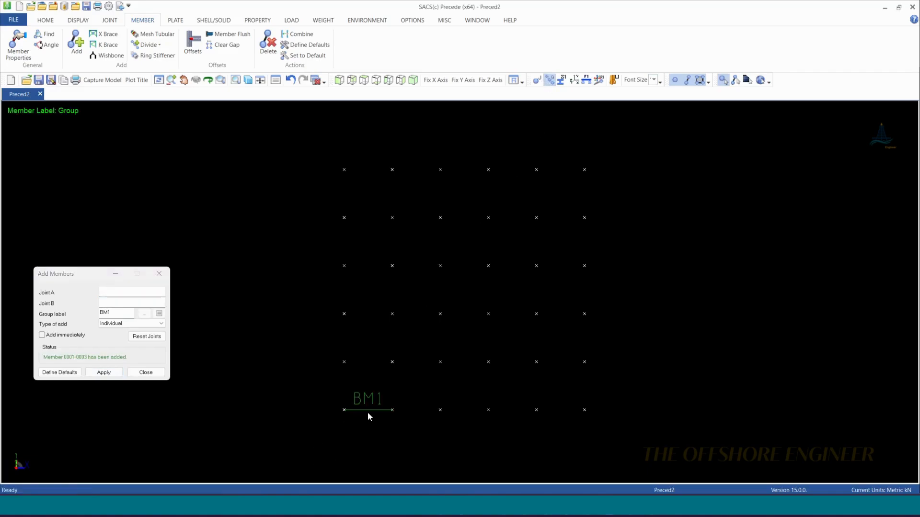
{"action": "scroll", "coordinate": [398, 423], "scroll_direction": "up", "scroll_amount": 3}
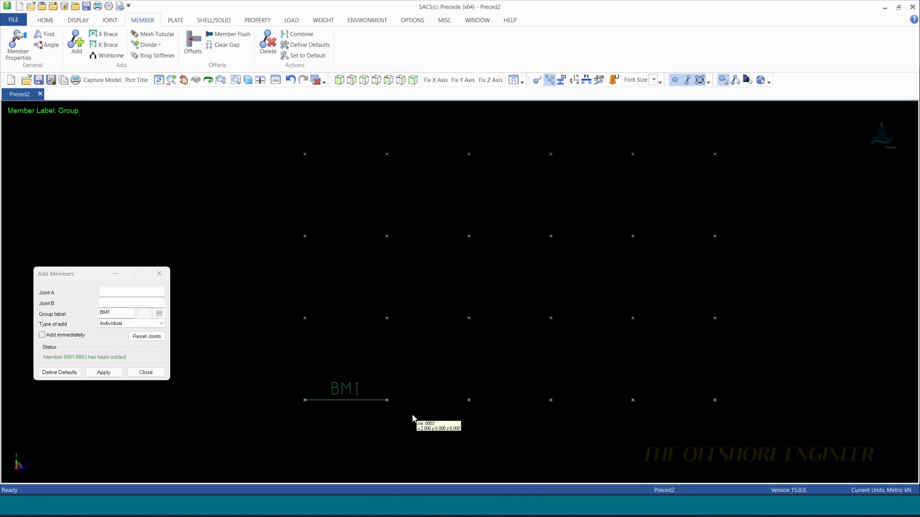
{"action": "left_click", "coordinate": [389, 402]}
{"action": "left_click", "coordinate": [470, 403]}
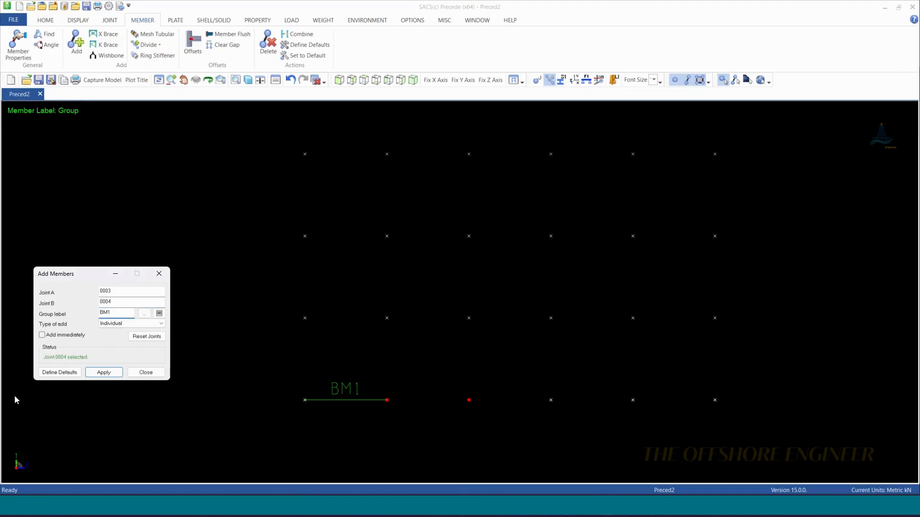
{"action": "key", "text": "Return"}
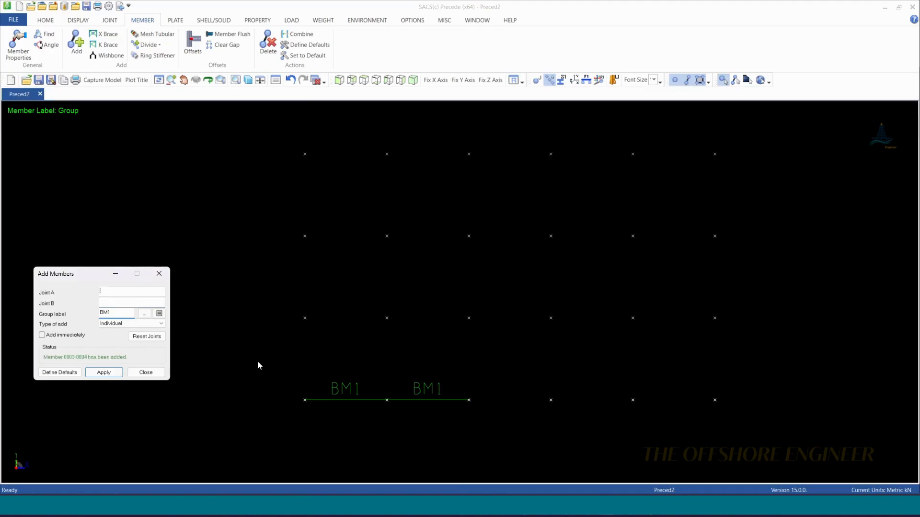
{"action": "left_click", "coordinate": [470, 402]}
{"action": "left_click", "coordinate": [552, 401]}
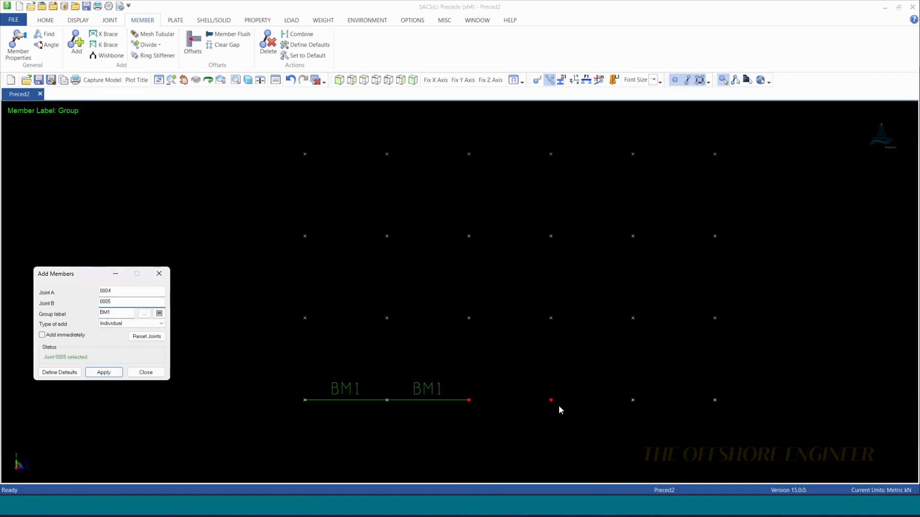
{"action": "key", "text": "Return"}
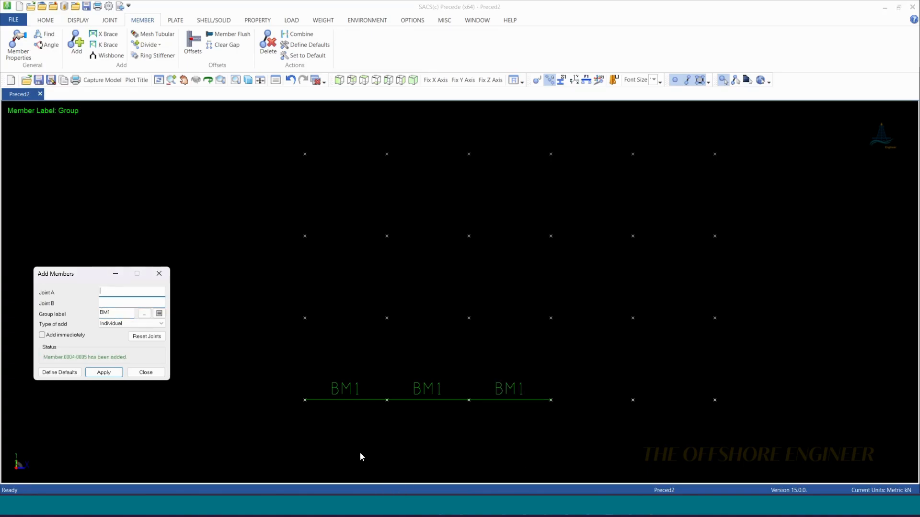
- Enable immediate adding and complete the bottom row with BM1 members 0005 to 0006 and 0006 to 0002
{"action": "scroll", "coordinate": [336, 438], "scroll_direction": "down", "scroll_amount": 2}
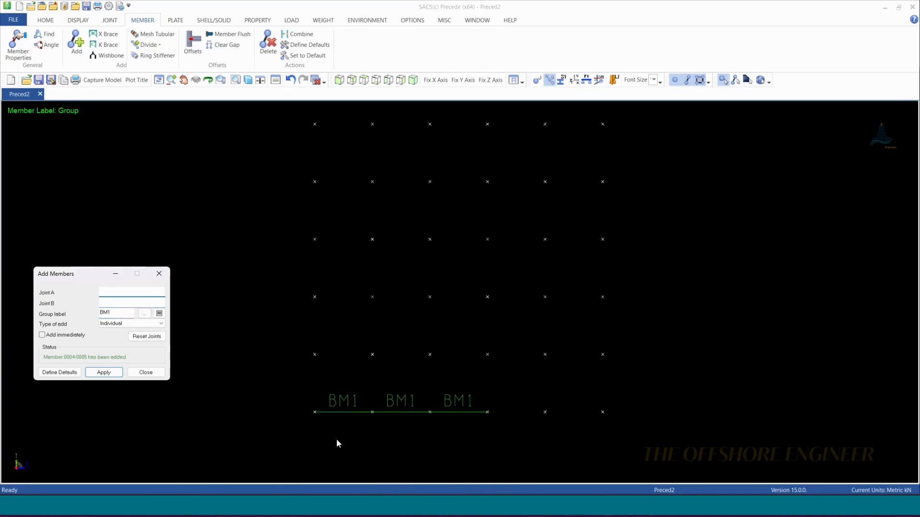
{"action": "left_click", "coordinate": [65, 337]}
{"action": "left_click", "coordinate": [487, 415]}
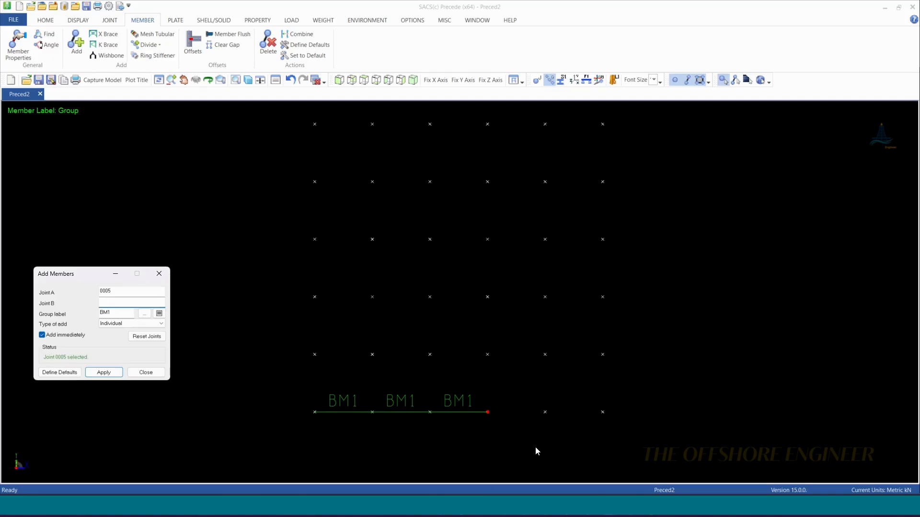
{"action": "left_click", "coordinate": [545, 413]}
{"action": "left_click", "coordinate": [545, 412]}
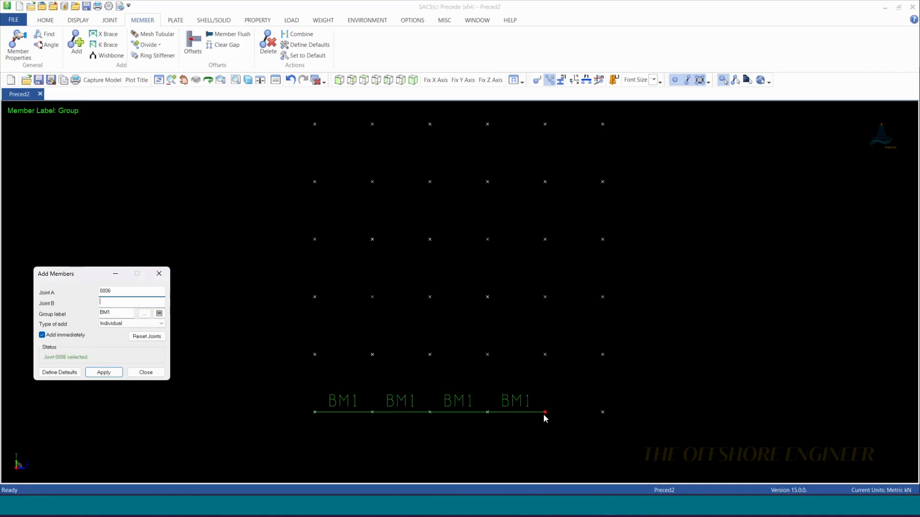
{"action": "left_click", "coordinate": [603, 413]}
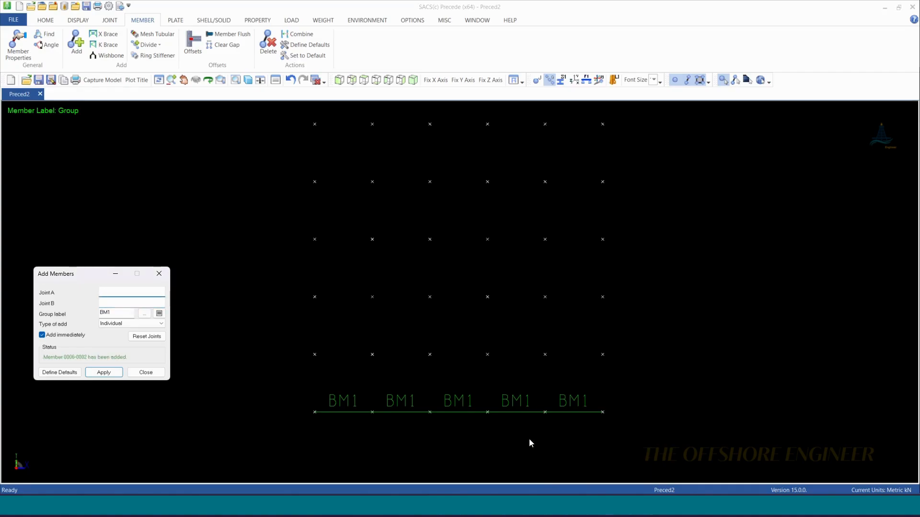
- Set the member add type to String and add BM1 members along the grid's right edge from joint 0002 to 0032
{"action": "left_click", "coordinate": [106, 326]}
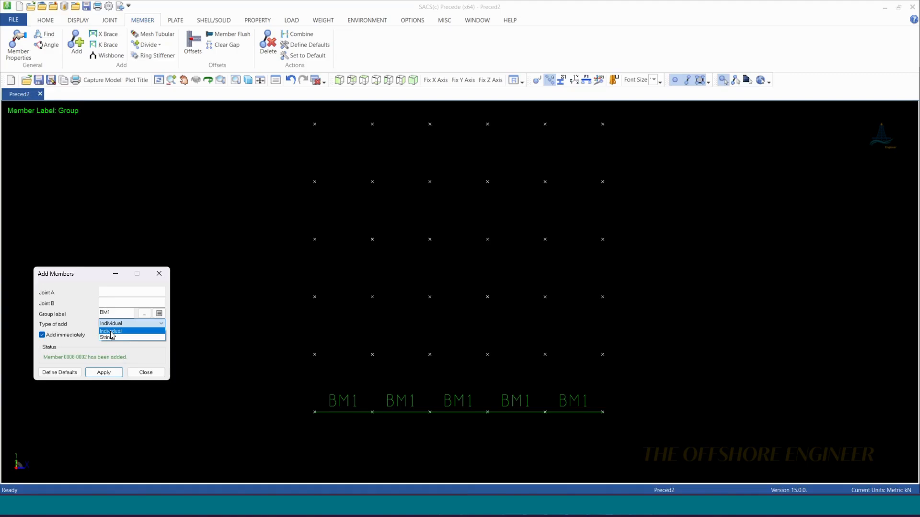
{"action": "left_click", "coordinate": [107, 337]}
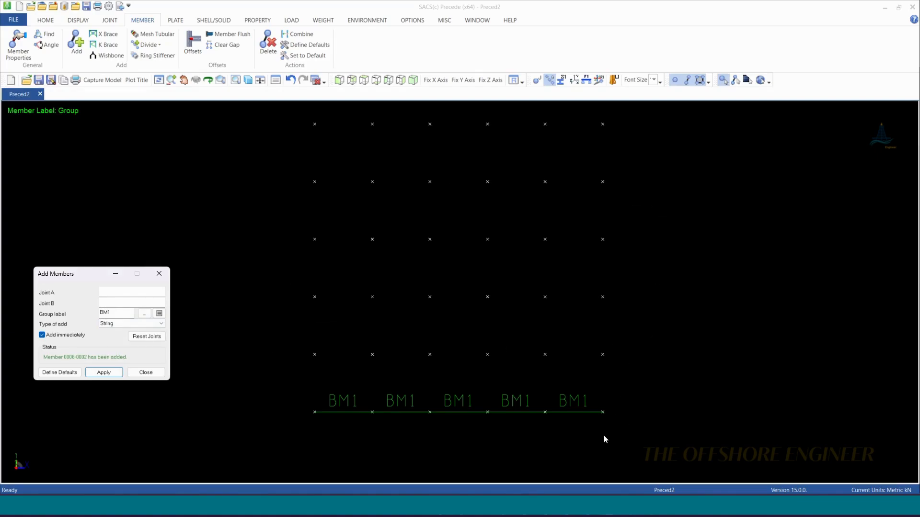
{"action": "left_click", "coordinate": [604, 412]}
{"action": "left_click", "coordinate": [616, 355]}
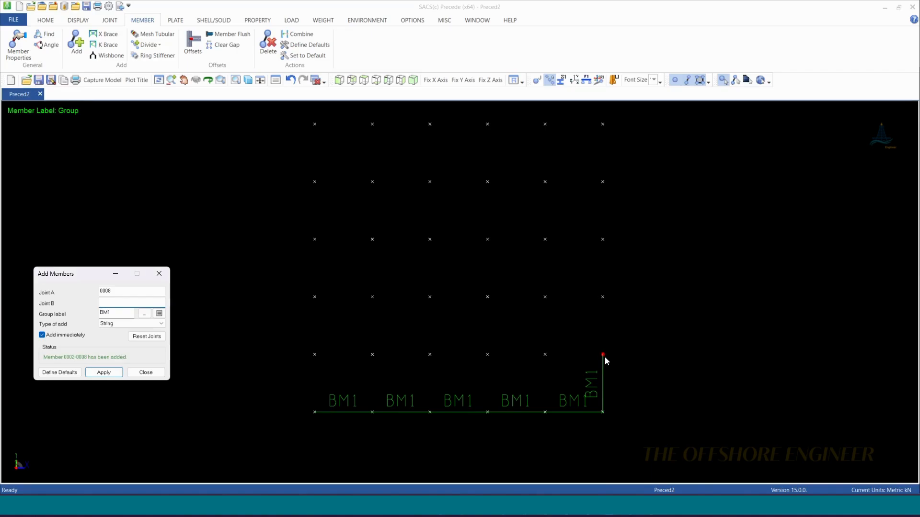
{"action": "mouse_move", "coordinate": [606, 358]}
{"action": "left_click", "coordinate": [605, 300]}
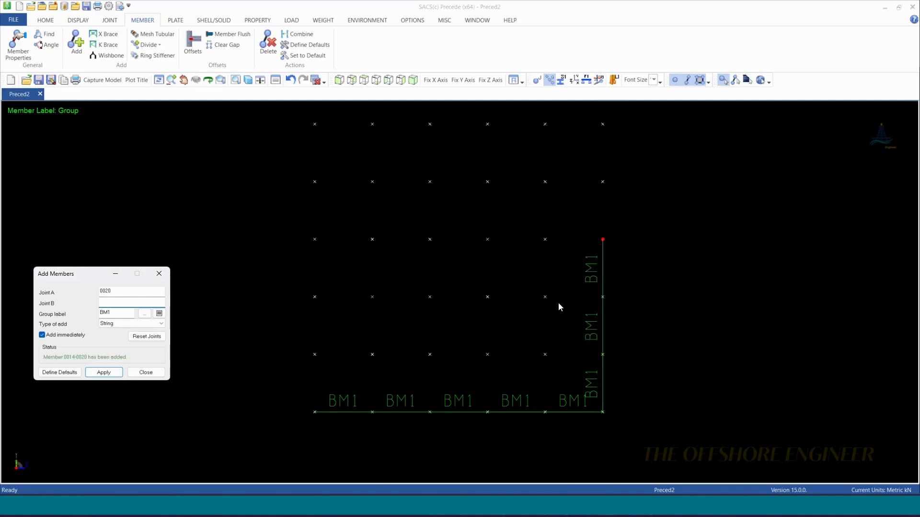
{"action": "scroll", "coordinate": [558, 303], "scroll_direction": "down", "scroll_amount": 3}
{"action": "left_click", "coordinate": [579, 255]}
{"action": "left_click", "coordinate": [577, 225]}
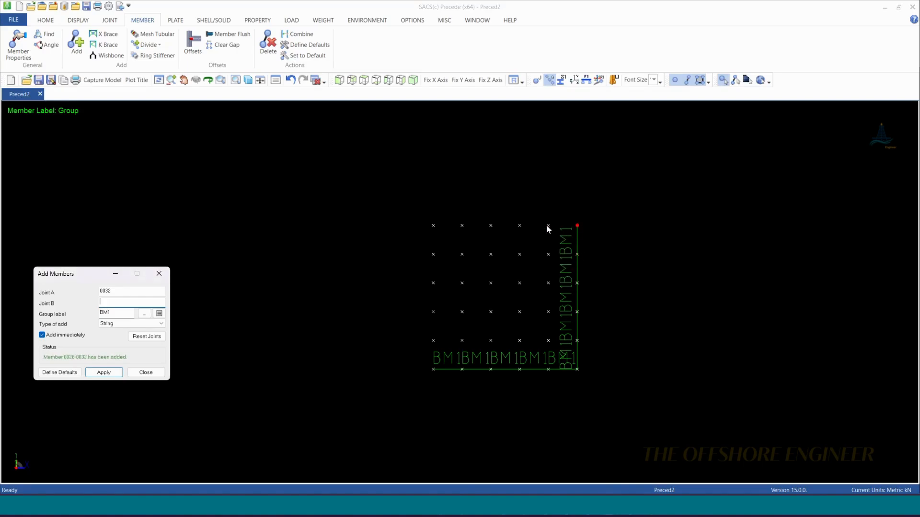
- Continue the BM1 member string along the grid's top edge from joint 0032 to joint 0033
{"action": "left_click", "coordinate": [548, 226]}
{"action": "left_click", "coordinate": [519, 226]}
{"action": "left_click", "coordinate": [490, 226]}
{"action": "left_click", "coordinate": [461, 227]}
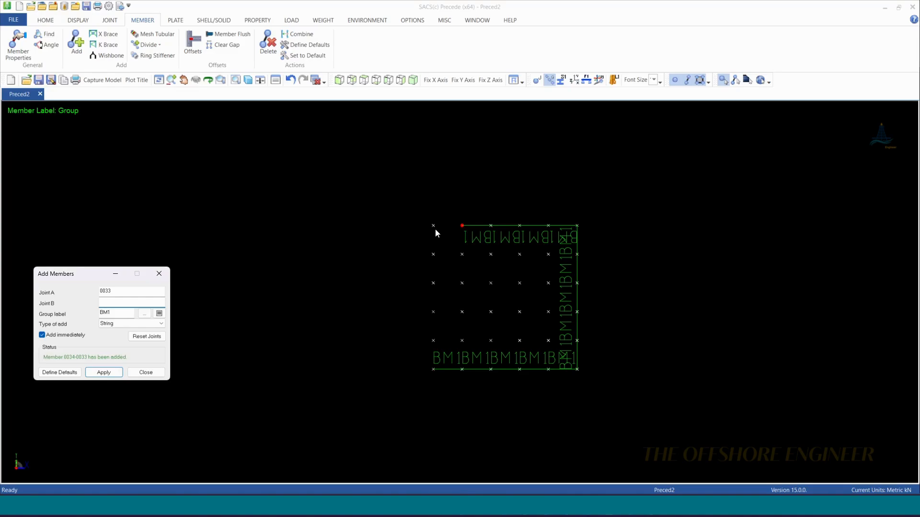
- Complete the BM1 perimeter through the top-left corner joint down to joint 0001, and close the member adding dialog
{"action": "left_click", "coordinate": [433, 283]}
{"action": "left_click", "coordinate": [433, 312]}
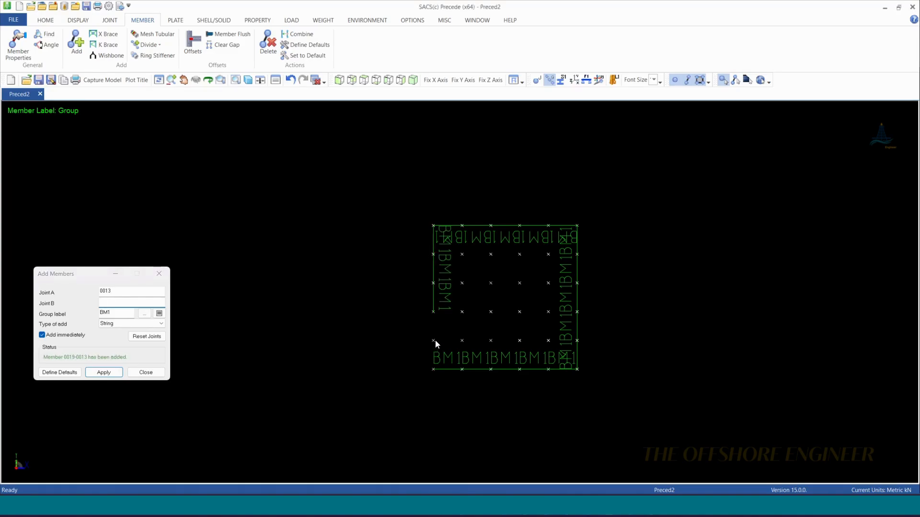
{"action": "left_click", "coordinate": [433, 341]}
{"action": "left_click", "coordinate": [433, 369]}
{"action": "scroll", "coordinate": [585, 302], "scroll_direction": "up", "scroll_amount": 2}
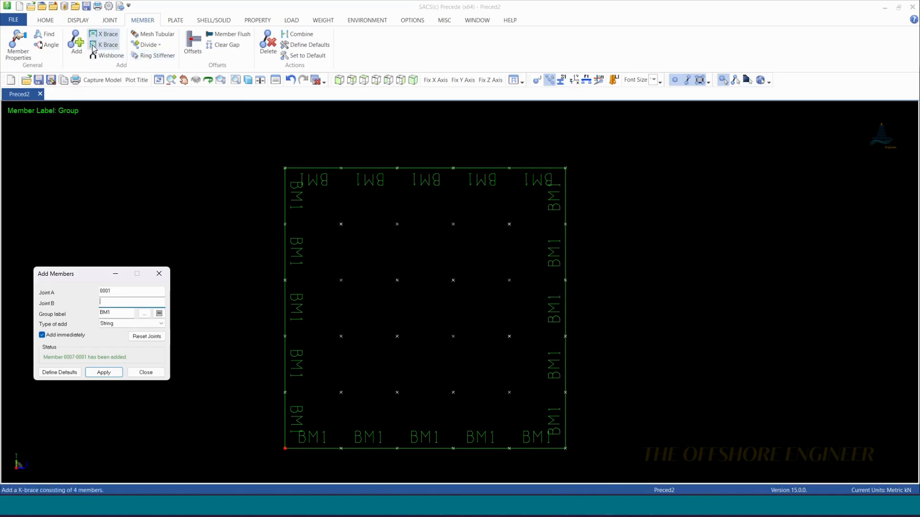
{"action": "left_click", "coordinate": [159, 274]}
- Define an X-brace with center joint 0037, thru member 0015 to 0022, and non-thru member from 0016 to the diagonally opposite joint
{"action": "left_click", "coordinate": [104, 34]}
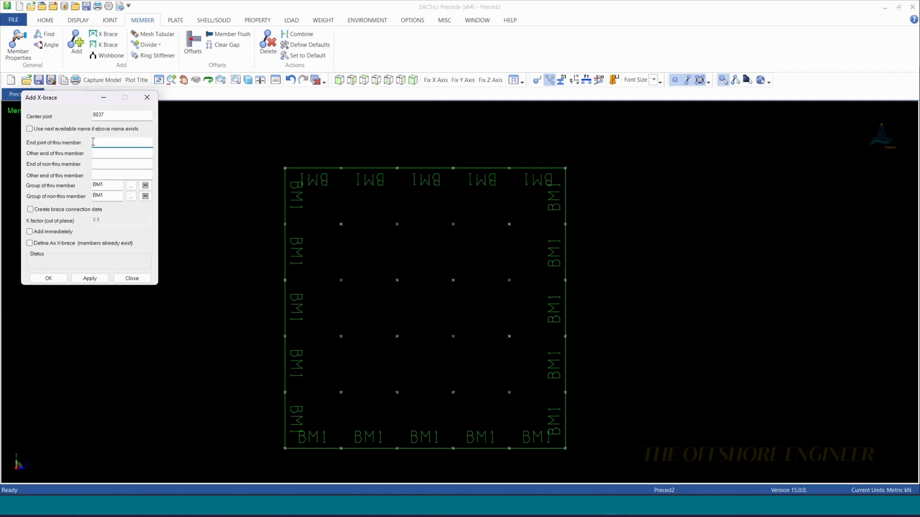
{"action": "left_click", "coordinate": [338, 337]}
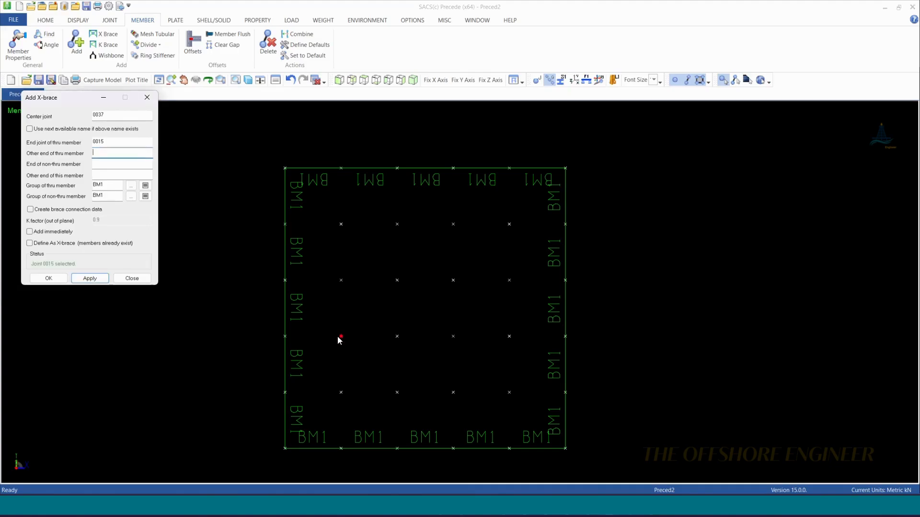
{"action": "left_click", "coordinate": [396, 284]}
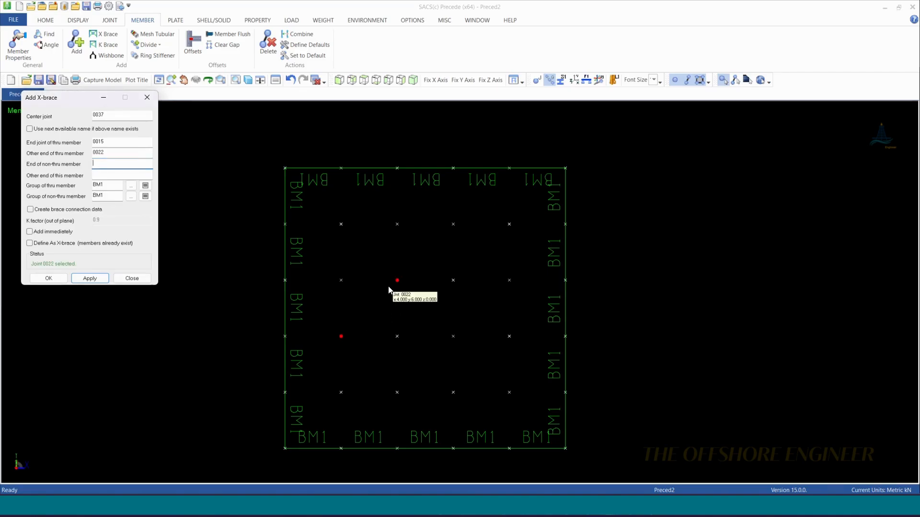
{"action": "left_click", "coordinate": [397, 338]}
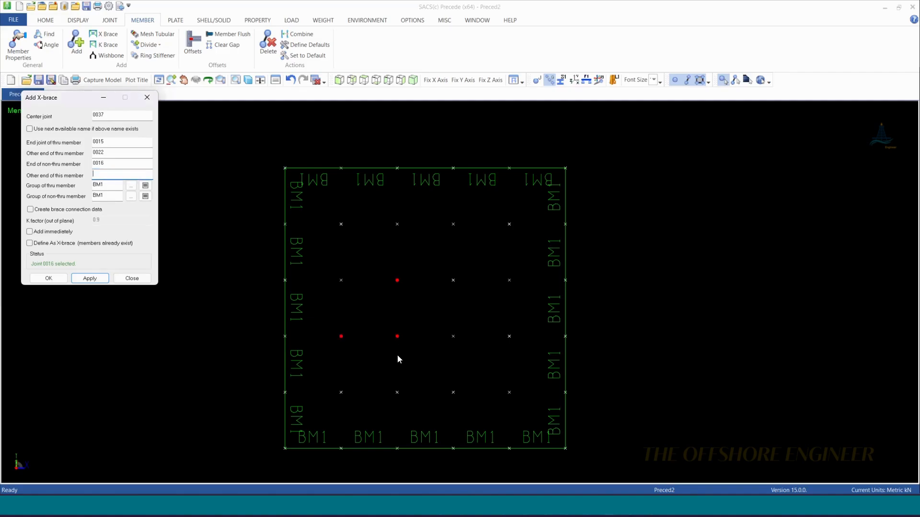
{"action": "left_click", "coordinate": [344, 283]}
- Set the non-thru member group to BM2, add the X-brace, and close its dialog
{"action": "left_click", "coordinate": [111, 196]}
{"action": "left_click", "coordinate": [89, 278]}
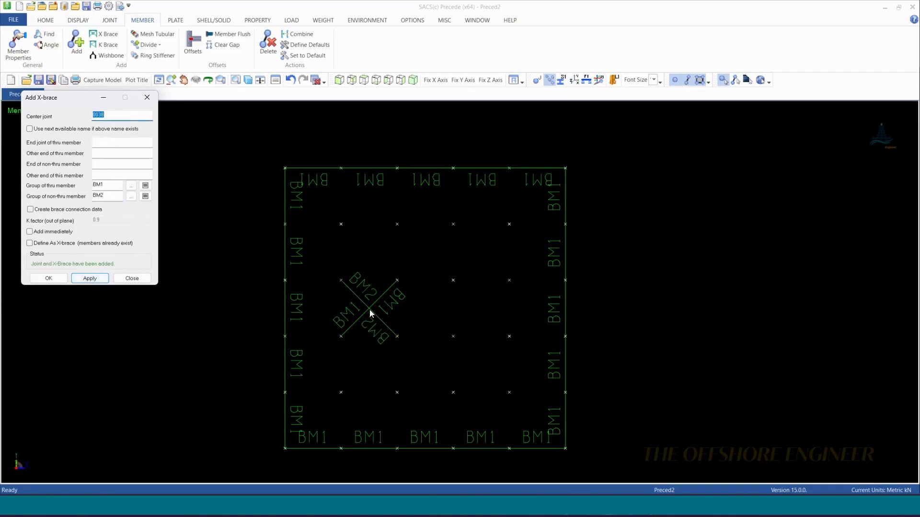
{"action": "scroll", "coordinate": [370, 309], "scroll_direction": "up", "scroll_amount": 2}
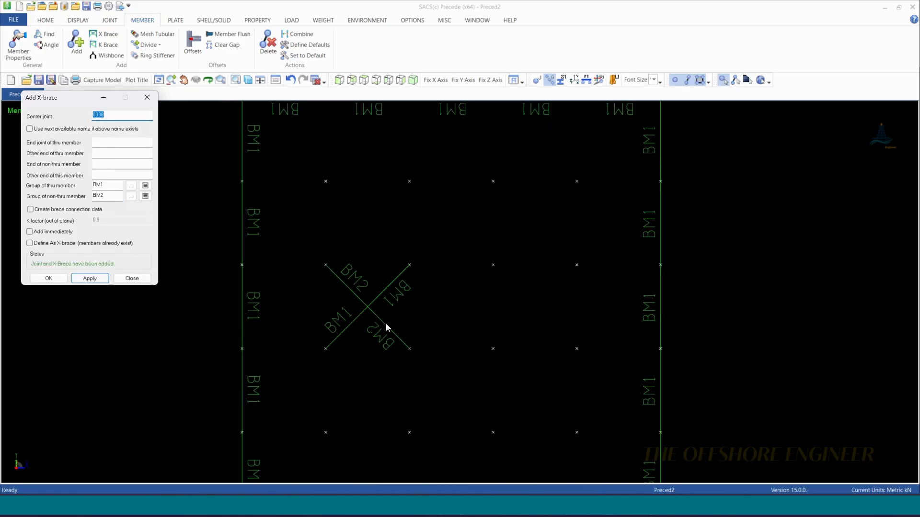
{"action": "scroll", "coordinate": [387, 328], "scroll_direction": "up", "scroll_amount": 1}
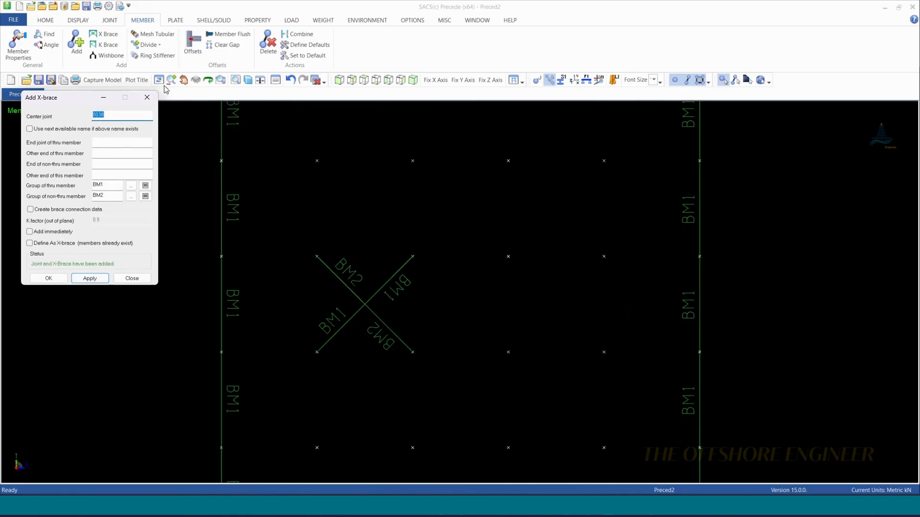
{"action": "left_click", "coordinate": [147, 97]}
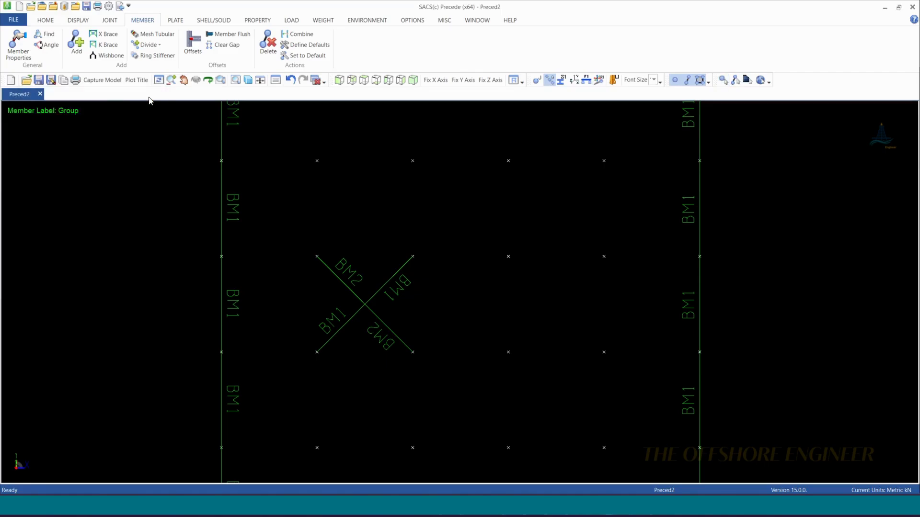
- Define a K-brace with center joint 0038, chord 0017 to 0023, and brace ends at 0024 and the grid joint directly below it
{"action": "left_click", "coordinate": [105, 45]}
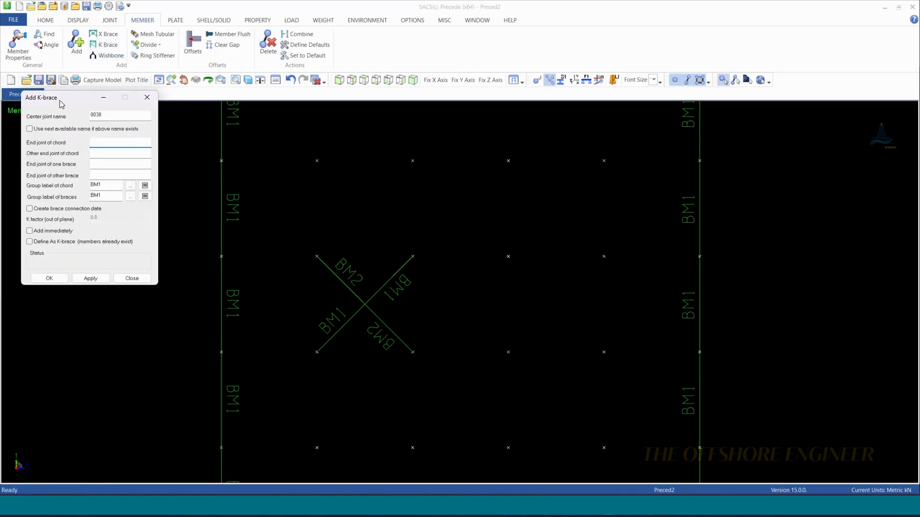
{"action": "left_click_drag", "start_coordinate": [62, 98], "coordinate": [82, 171]}
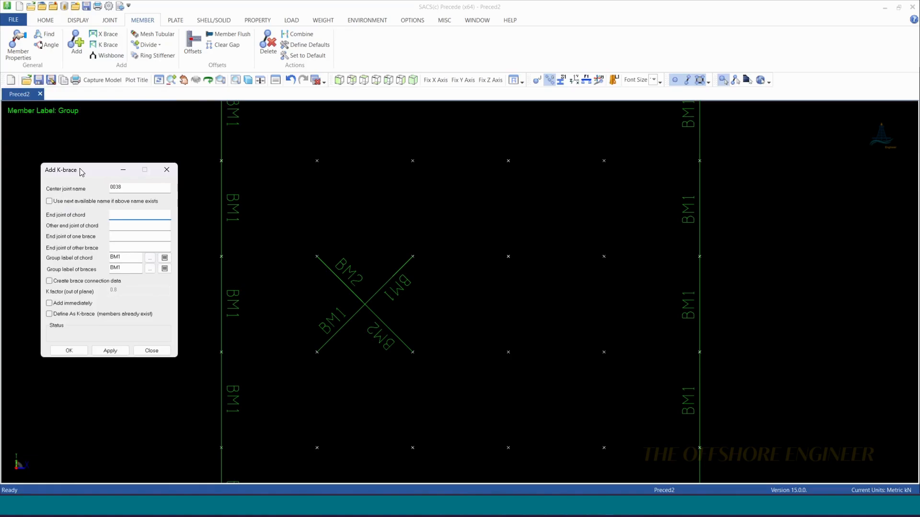
{"action": "left_click", "coordinate": [508, 354]}
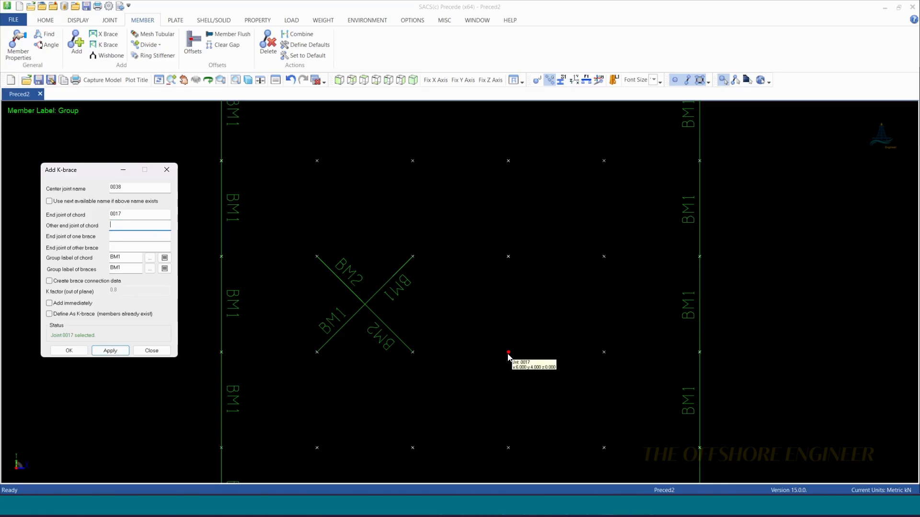
{"action": "left_click", "coordinate": [509, 262]}
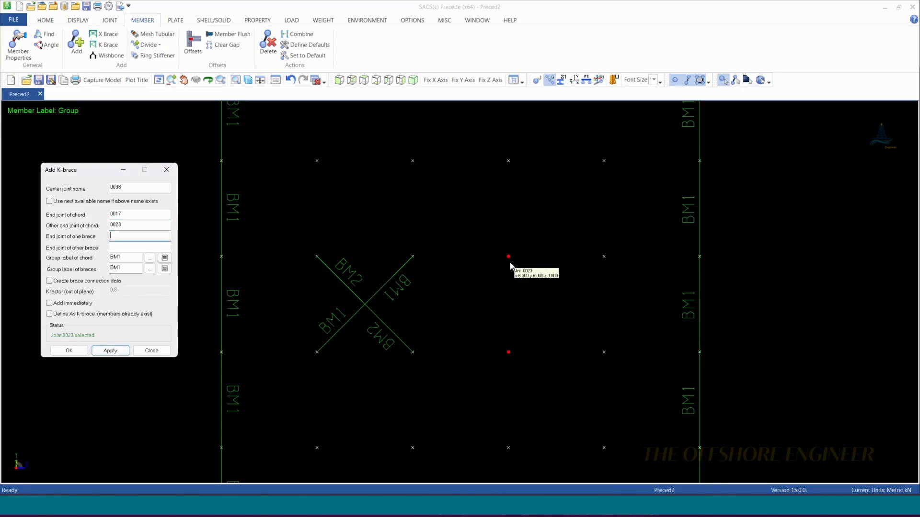
{"action": "left_click", "coordinate": [595, 261]}
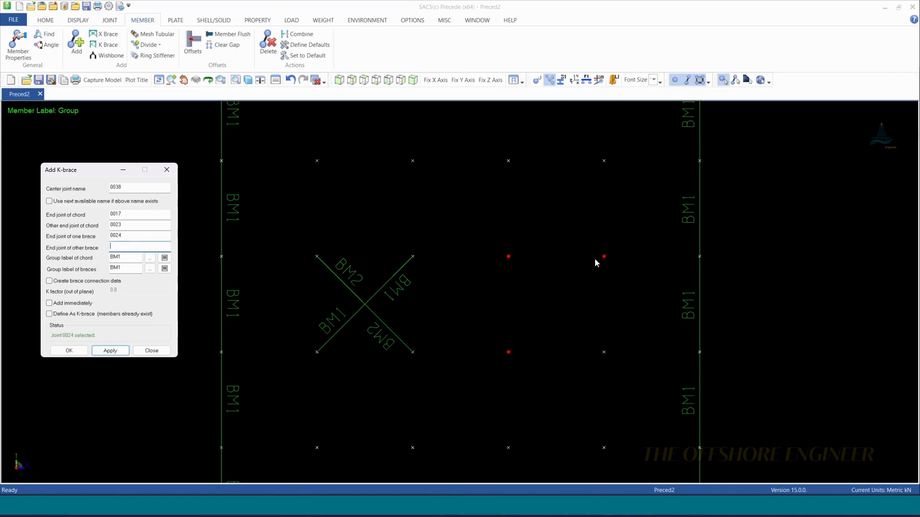
{"action": "left_click", "coordinate": [606, 358]}
- Set the braces' group label to BM2, add the K-brace, and close its dialog
{"action": "left_click", "coordinate": [135, 268]}
{"action": "left_click", "coordinate": [110, 351]}
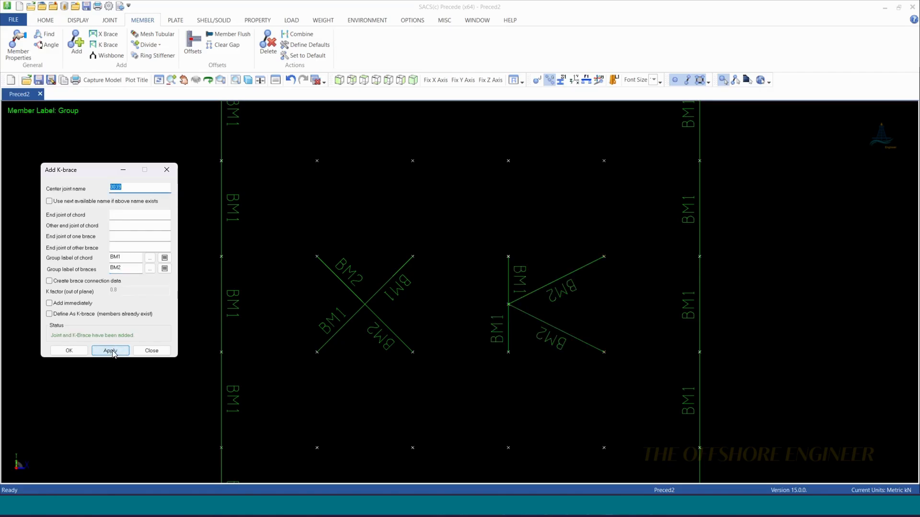
{"action": "scroll", "coordinate": [527, 323], "scroll_direction": "up", "scroll_amount": 3}
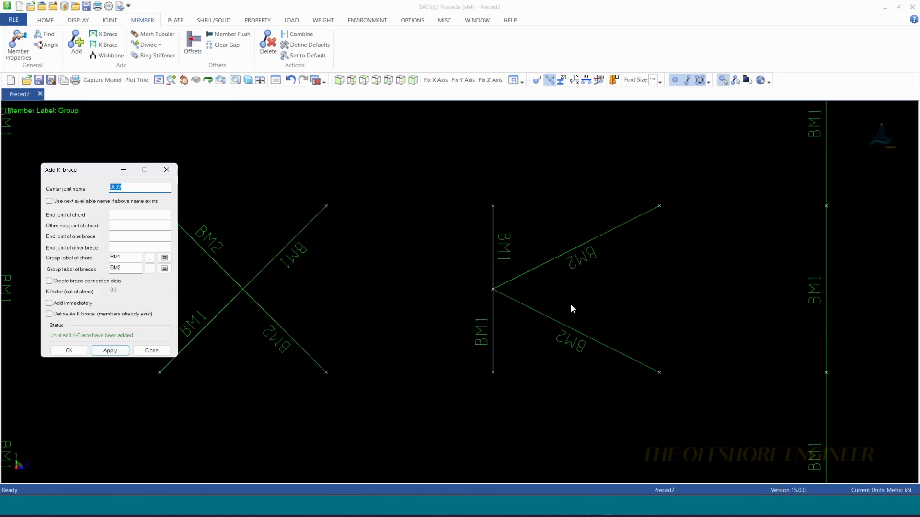
{"action": "scroll", "coordinate": [571, 304], "scroll_direction": "down", "scroll_amount": 2}
{"action": "left_click", "coordinate": [172, 174]}
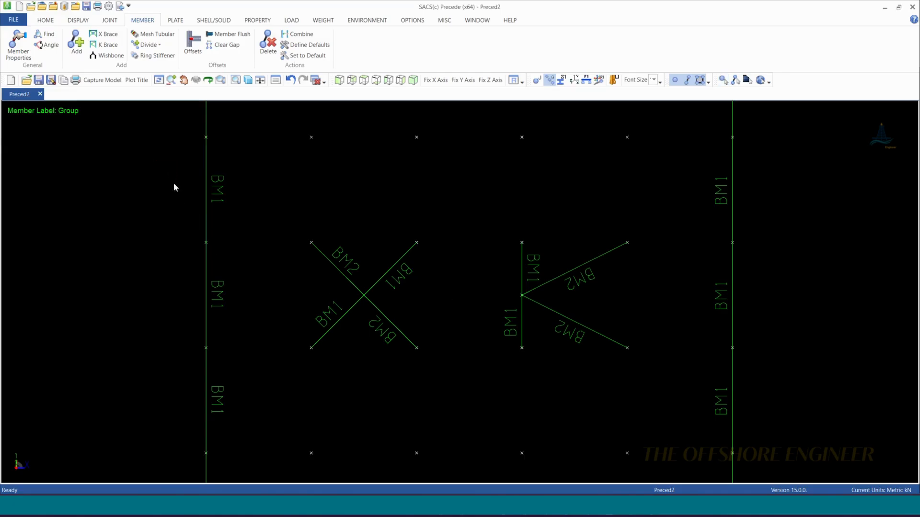
{"action": "scroll", "coordinate": [283, 379], "scroll_direction": "down", "scroll_amount": 2}
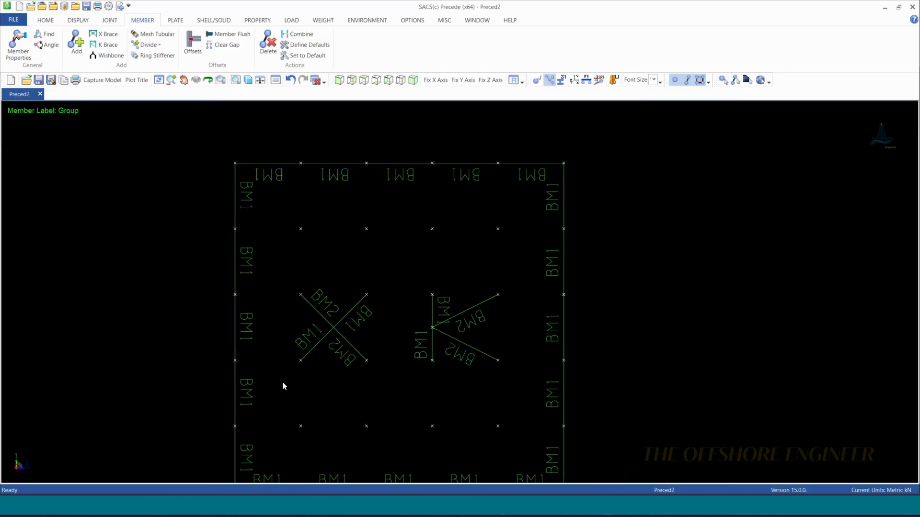
{"action": "scroll", "coordinate": [617, 173], "scroll_direction": "down", "scroll_amount": 4}
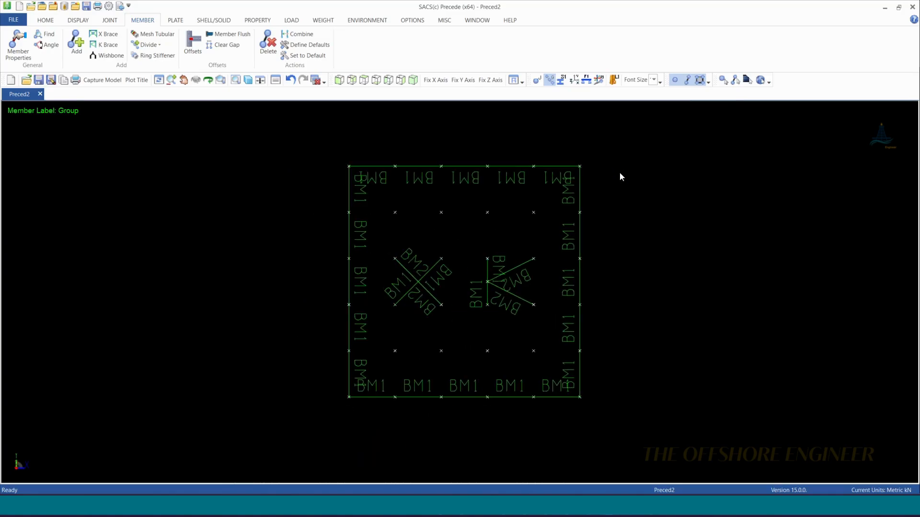
{"action": "scroll", "coordinate": [499, 287], "scroll_direction": "up", "scroll_amount": 3}
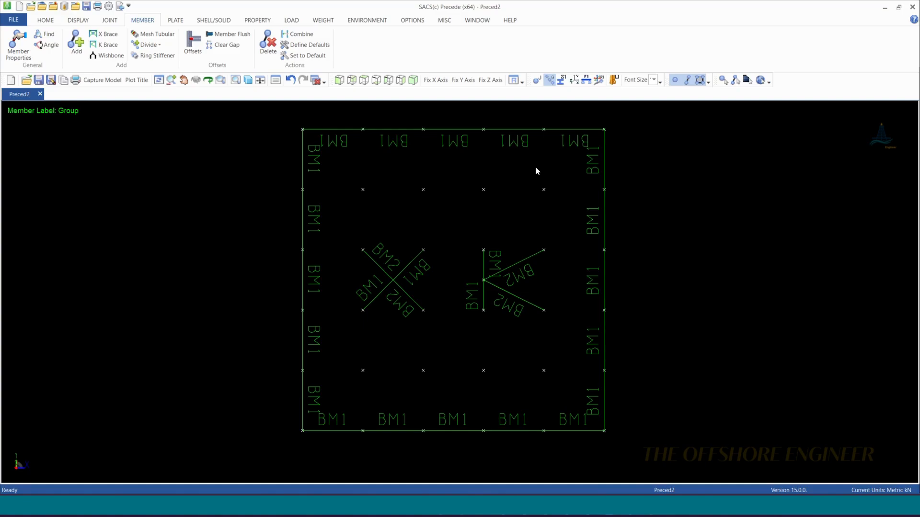
- Open the member group manager and highlight the members of undefined groups BM1 and BM2 in turn
{"action": "left_click", "coordinate": [256, 21]}
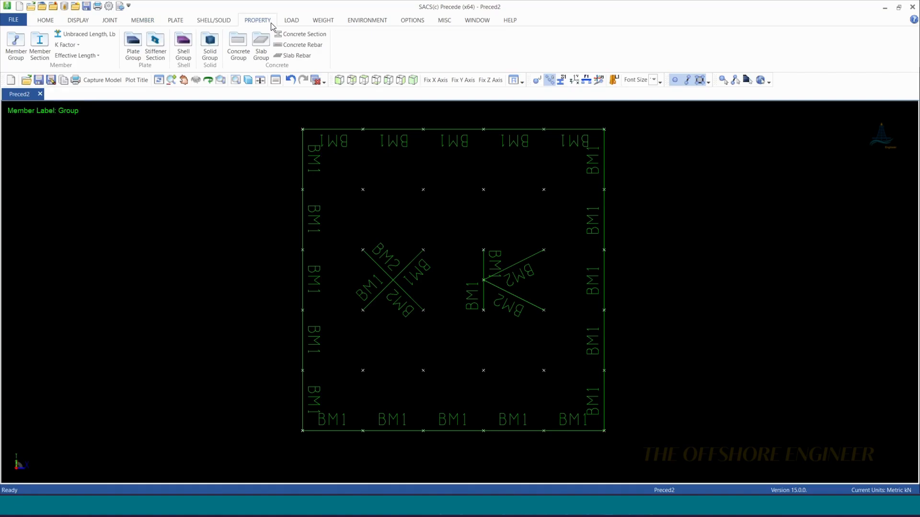
{"action": "left_click", "coordinate": [14, 48]}
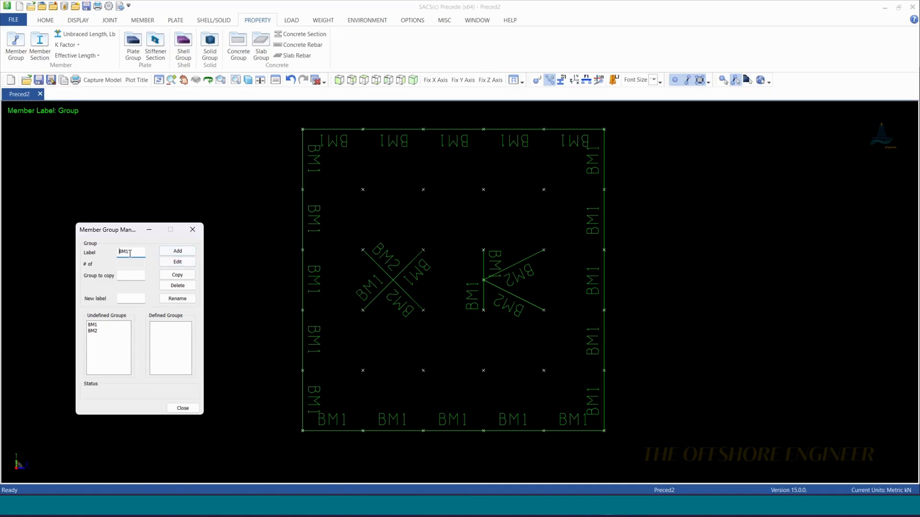
{"action": "left_click", "coordinate": [94, 324]}
{"action": "left_click", "coordinate": [94, 331]}
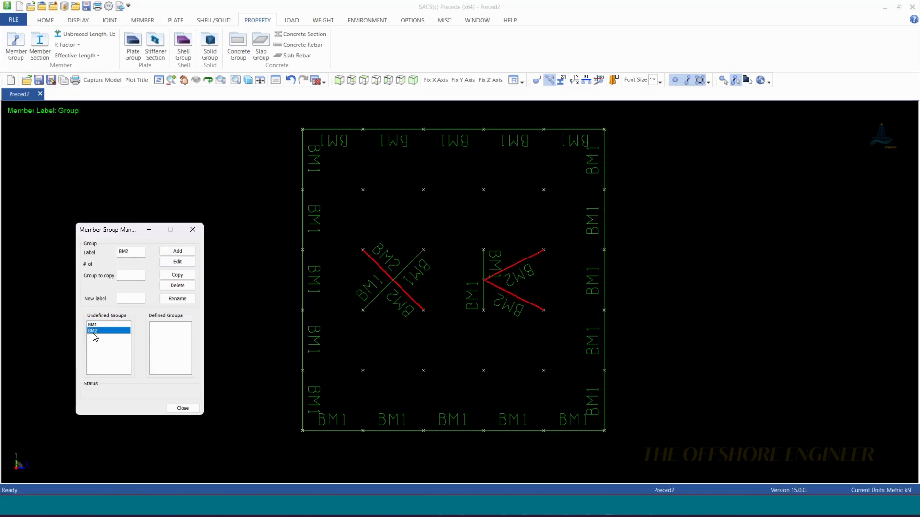
- Start defining member group BM1 and assign it the wide flange section W16X77 from the section library
{"action": "left_click", "coordinate": [94, 325]}
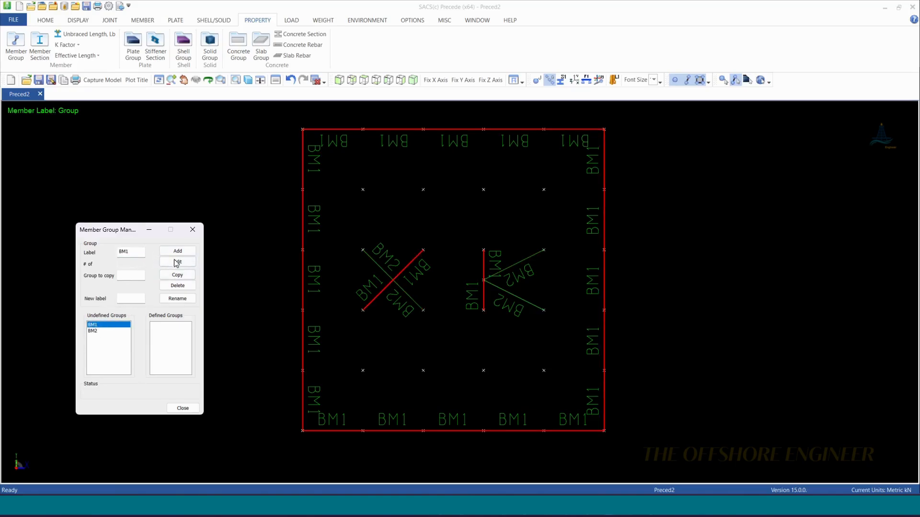
{"action": "left_click", "coordinate": [175, 251]}
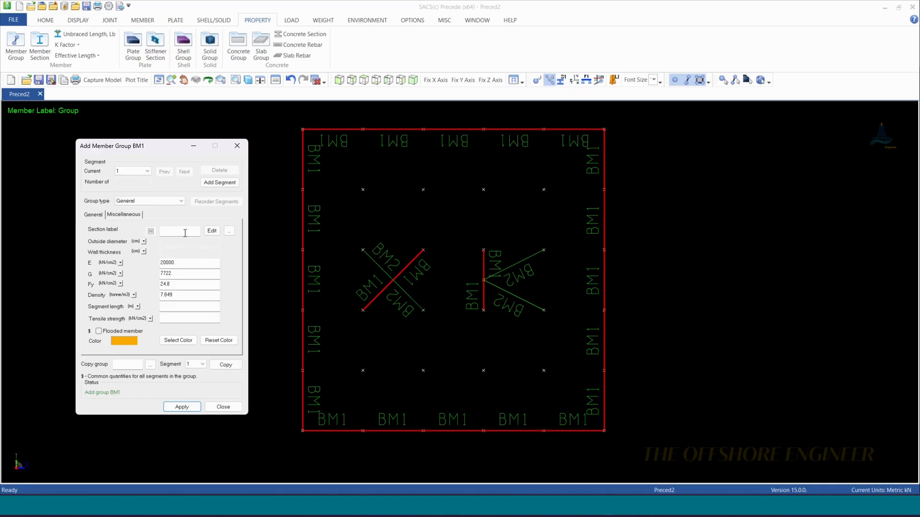
{"action": "left_click", "coordinate": [230, 231]}
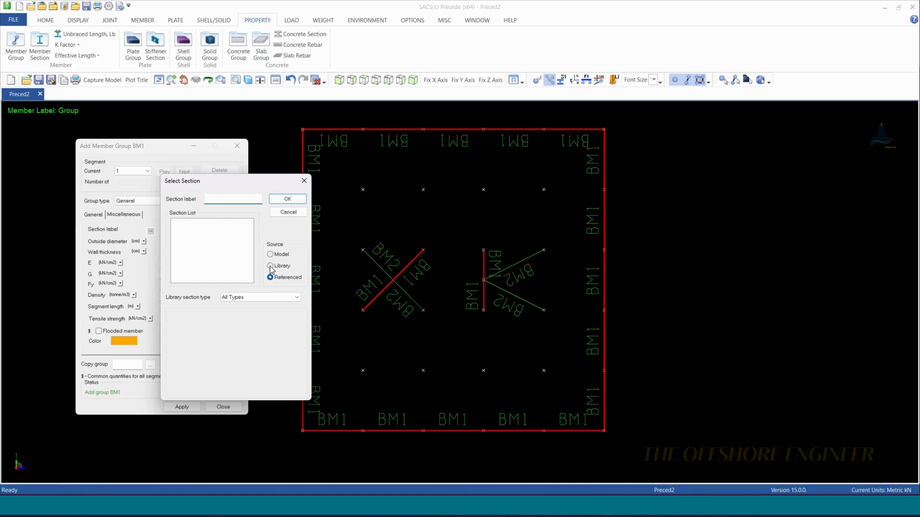
{"action": "left_click", "coordinate": [338, 317]}
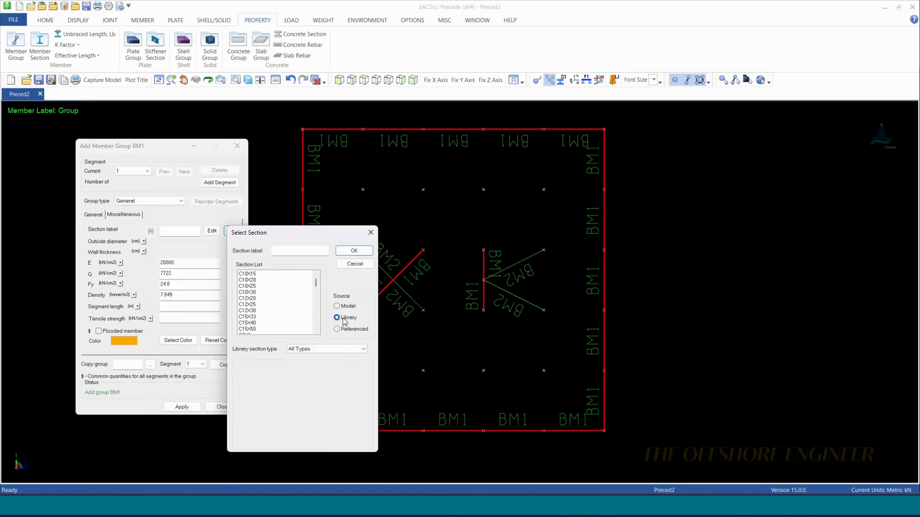
{"action": "left_click", "coordinate": [319, 351]}
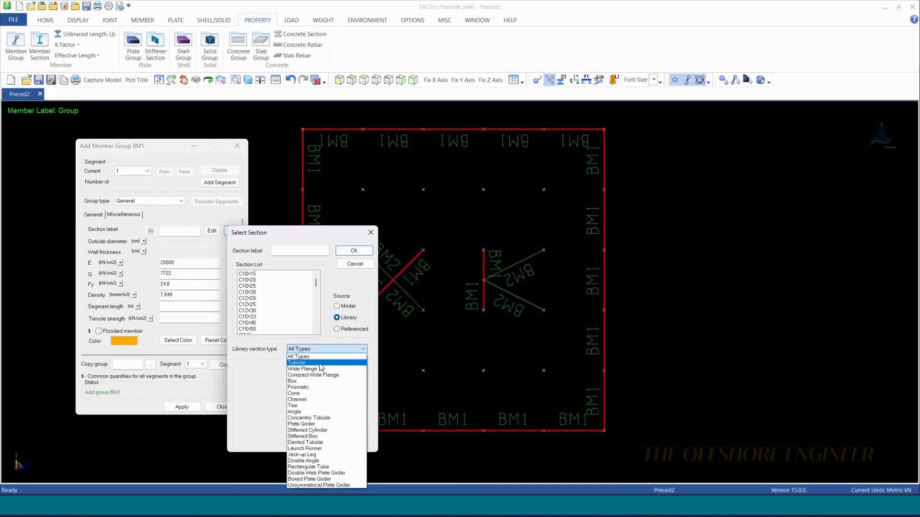
{"action": "left_click", "coordinate": [317, 370]}
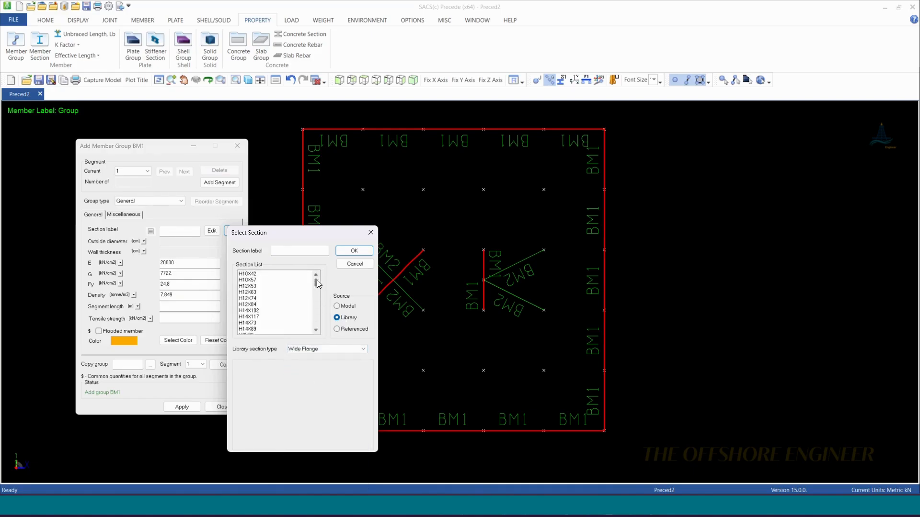
{"action": "left_click_drag", "start_coordinate": [316, 283], "coordinate": [317, 303]}
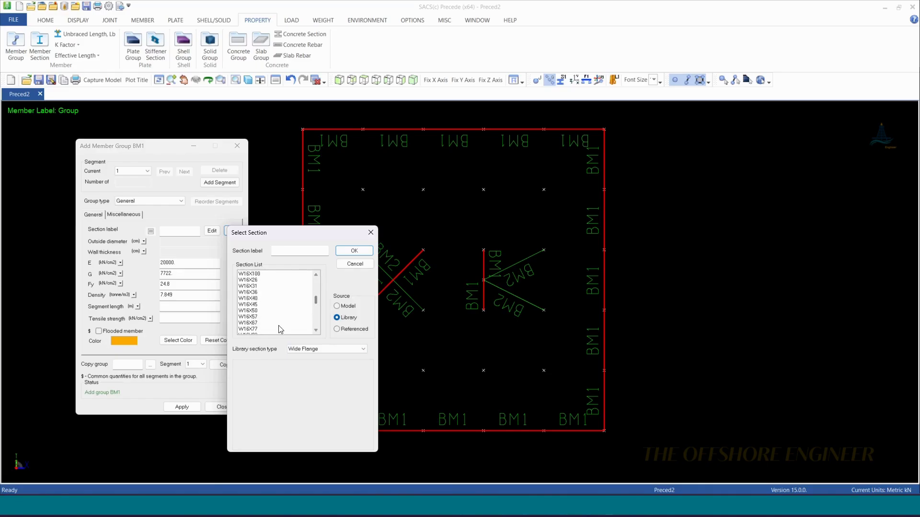
{"action": "left_click", "coordinate": [258, 330]}
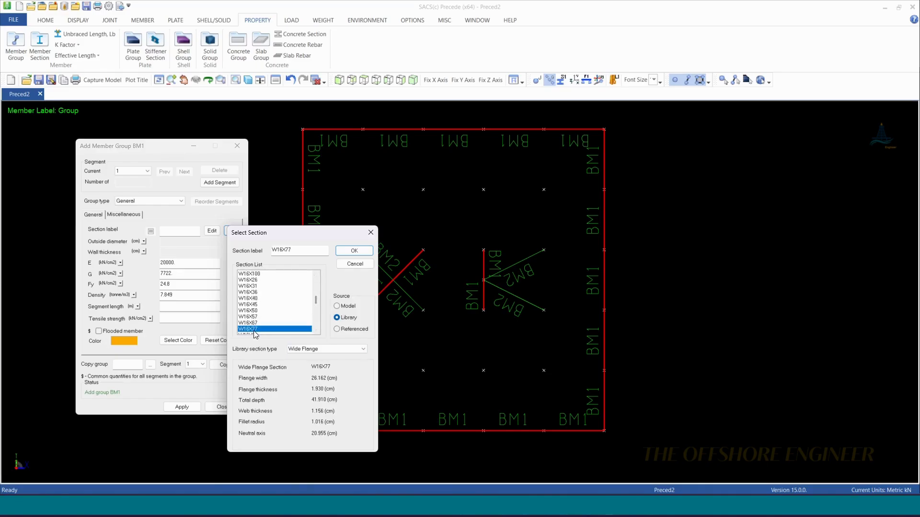
{"action": "left_click", "coordinate": [355, 251]}
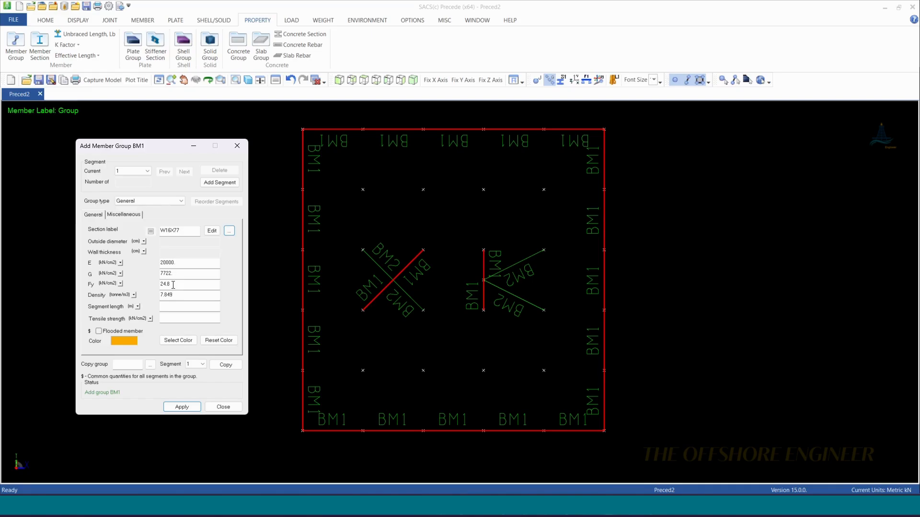
- Set group BM1's yield strength Fy to 35.5 kN/cm2, keep its orange color, and apply the group definition
{"action": "left_click_drag", "start_coordinate": [173, 284], "coordinate": [150, 289]}
{"action": "type", "text": "35.5"}
{"action": "left_click", "coordinate": [178, 340]}
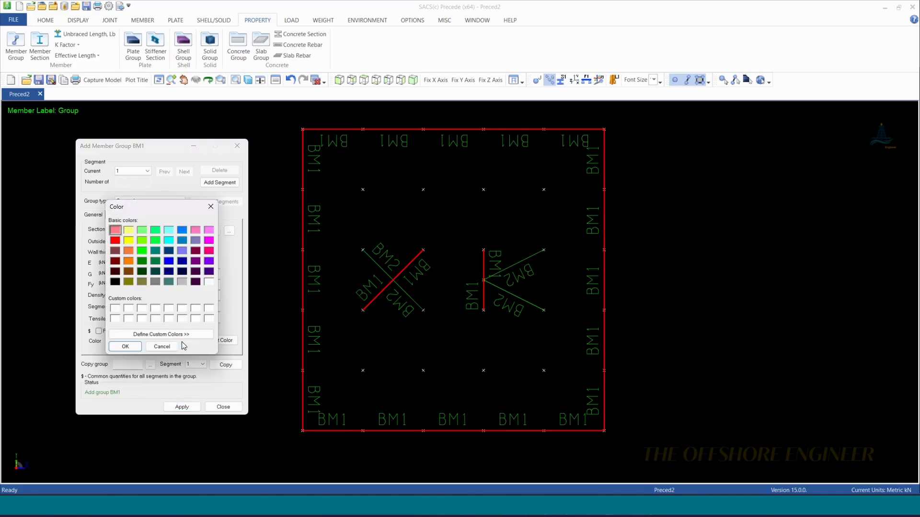
{"action": "left_click", "coordinate": [126, 347]}
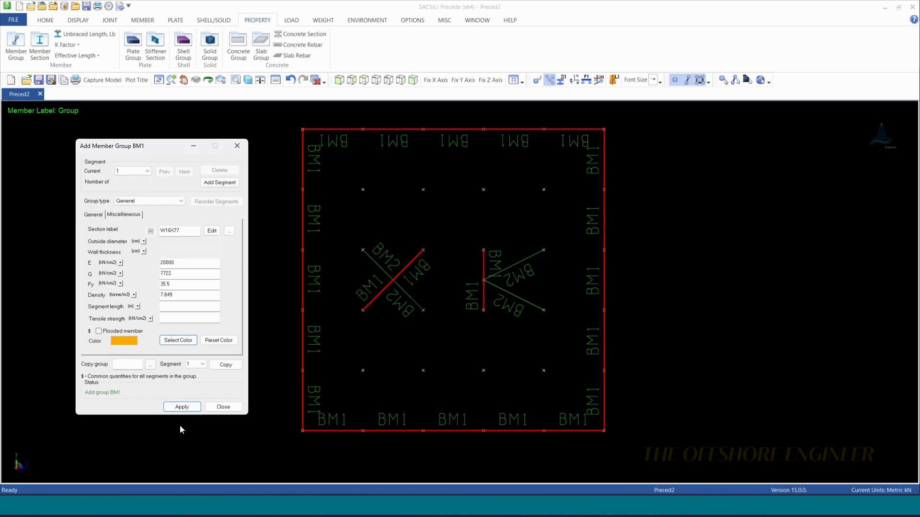
{"action": "left_click", "coordinate": [186, 410]}
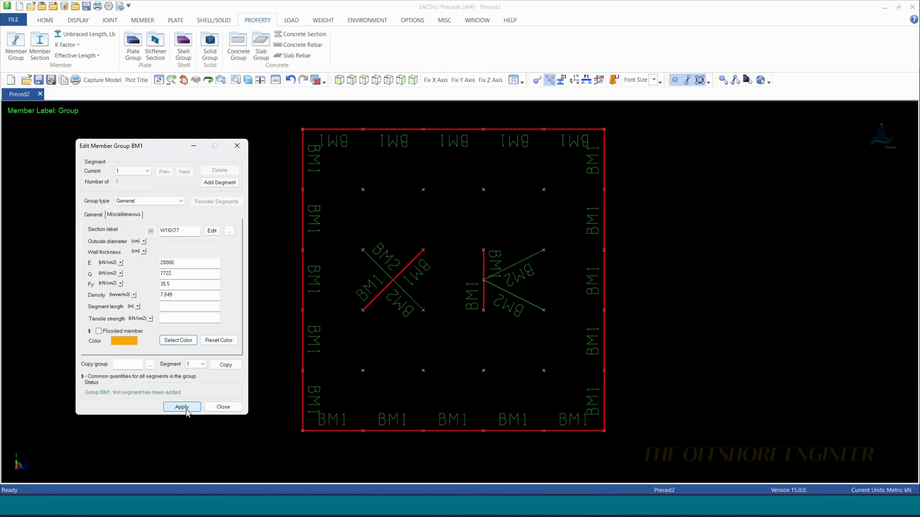
- Show the model in isometric view with solid 3D member shapes, and close the BM1 group definition
{"action": "left_click", "coordinate": [413, 79]}
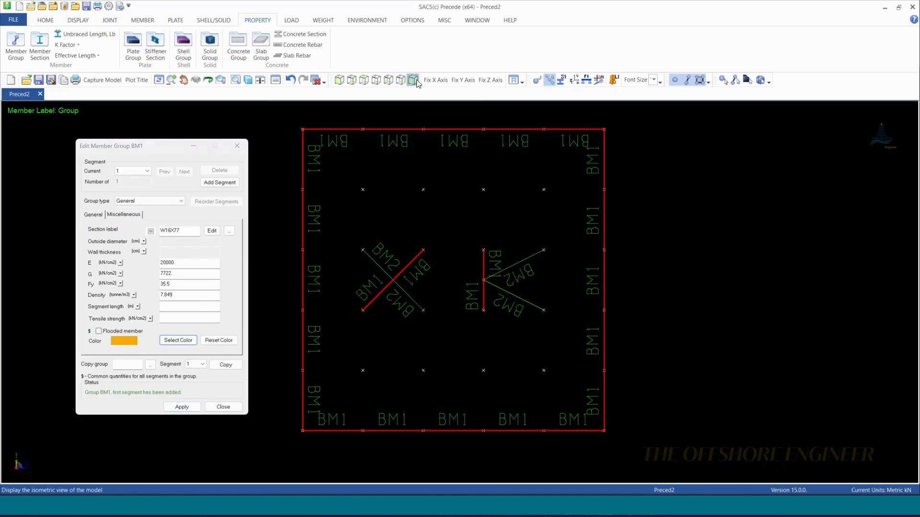
{"action": "left_click", "coordinate": [248, 80]}
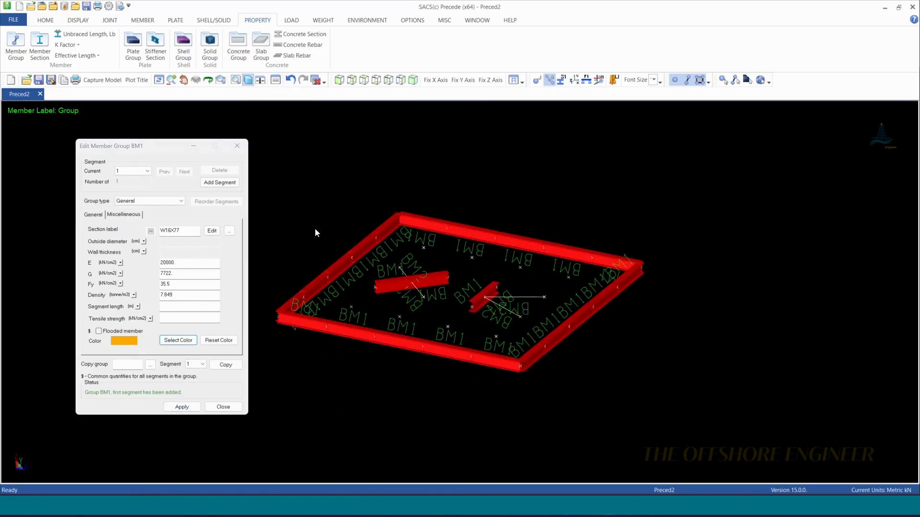
{"action": "scroll", "coordinate": [315, 228], "scroll_direction": "up", "scroll_amount": 3}
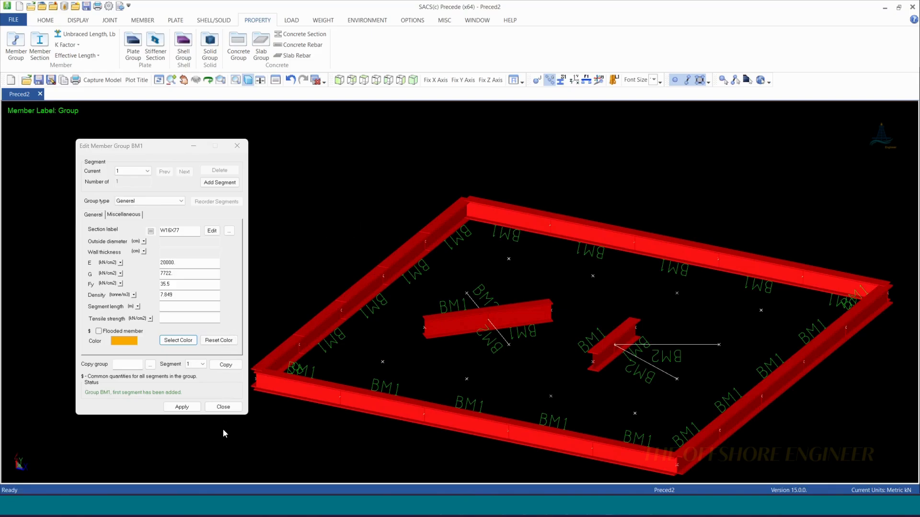
{"action": "left_click", "coordinate": [224, 407]}
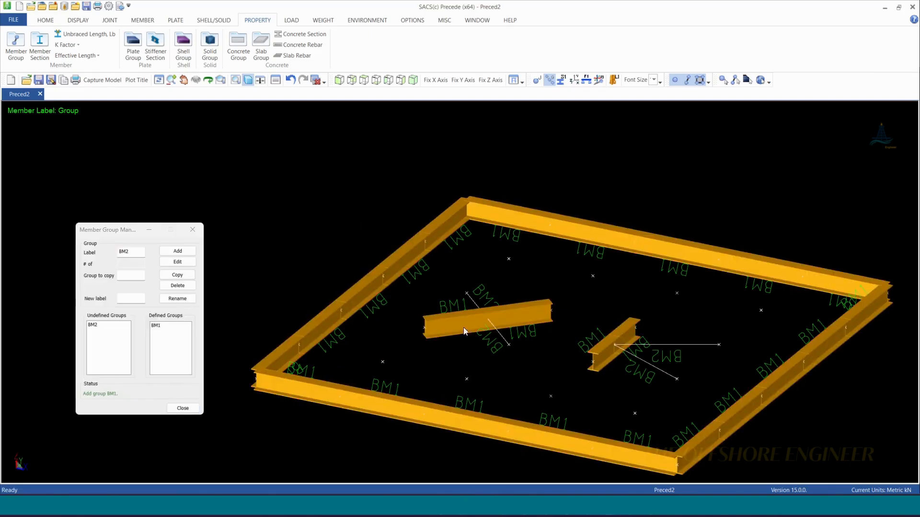
{"action": "scroll", "coordinate": [501, 333], "scroll_direction": "up", "scroll_amount": 3}
{"action": "scroll", "coordinate": [677, 185], "scroll_direction": "down", "scroll_amount": 3}
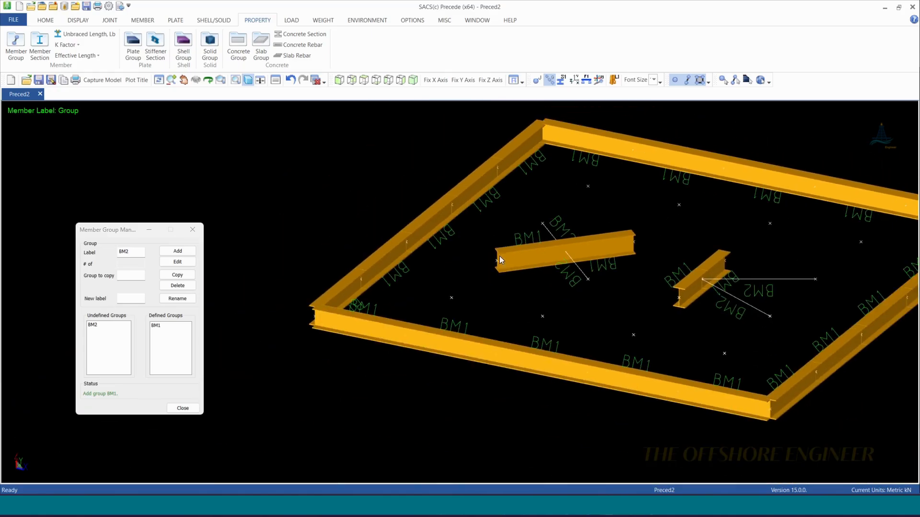
{"action": "scroll", "coordinate": [499, 256], "scroll_direction": "up", "scroll_amount": 4}
{"action": "scroll", "coordinate": [545, 272], "scroll_direction": "down", "scroll_amount": 5}
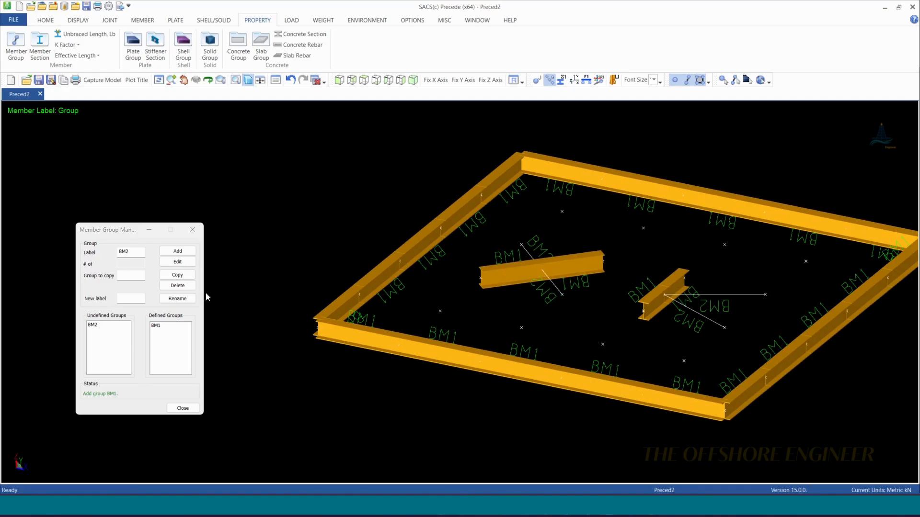
- Start defining member group BM2 and assign it the wide flange section W12X19 from the section library
{"action": "left_click", "coordinate": [177, 251]}
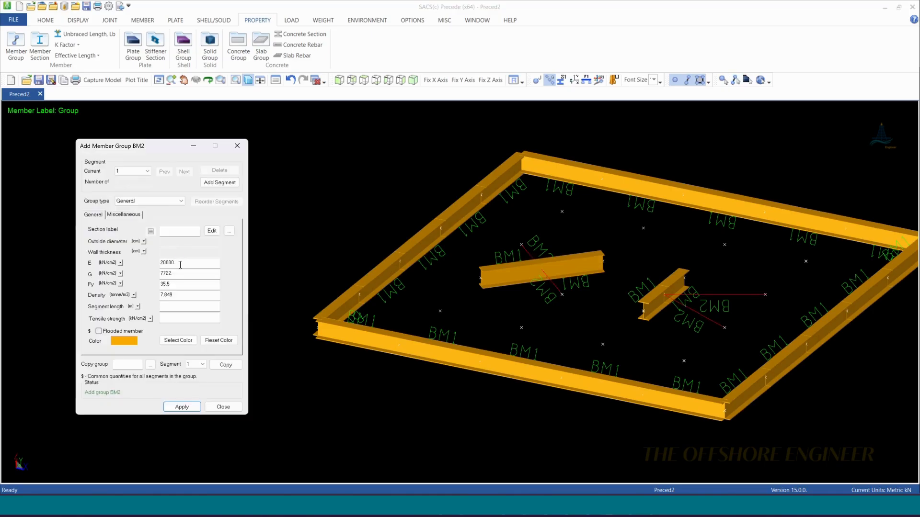
{"action": "left_click", "coordinate": [229, 232]}
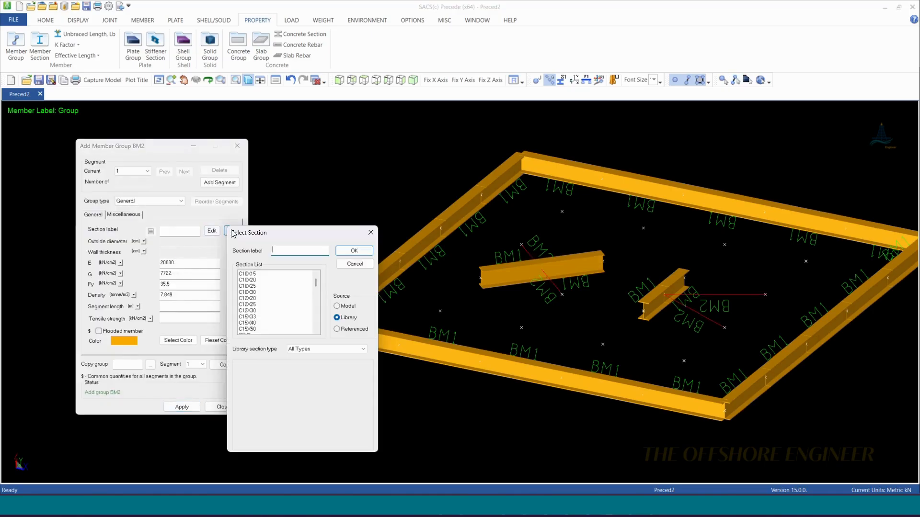
{"action": "left_click", "coordinate": [312, 349]}
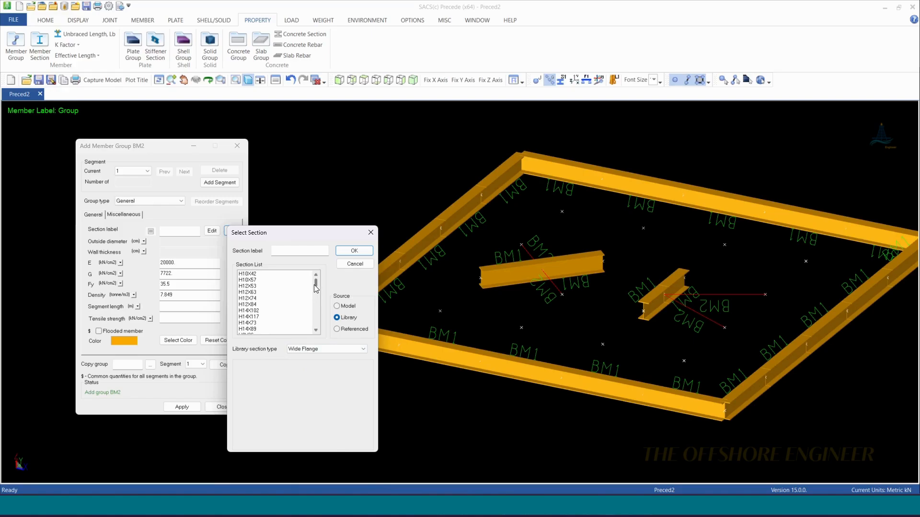
{"action": "left_click_drag", "start_coordinate": [315, 285], "coordinate": [313, 296]}
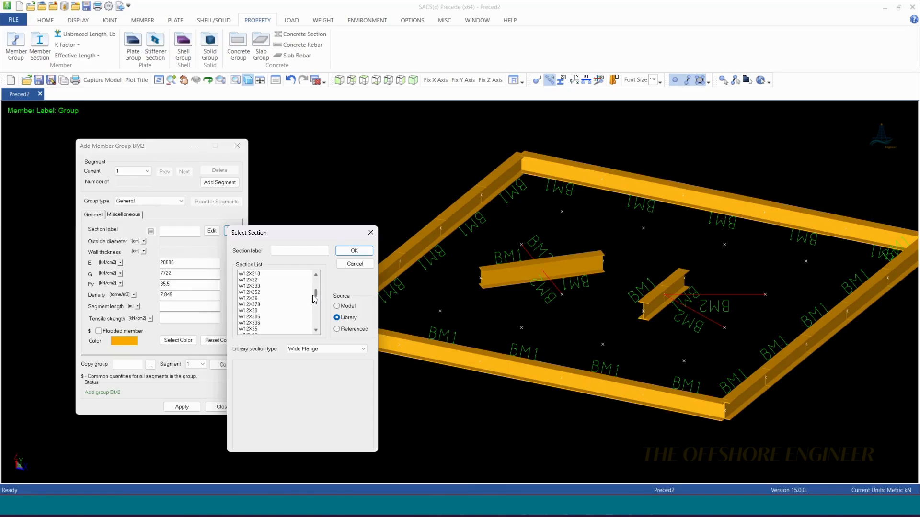
{"action": "scroll", "coordinate": [313, 299], "scroll_direction": "up", "scroll_amount": 1}
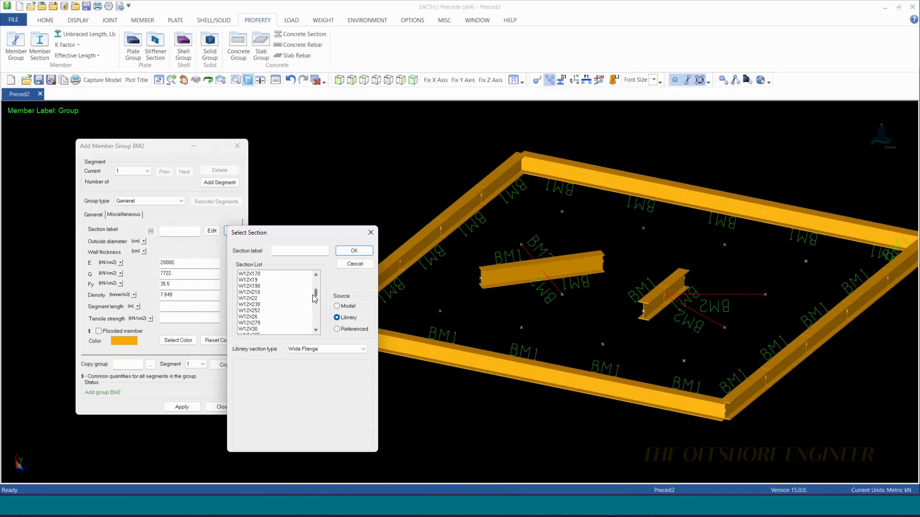
{"action": "left_click", "coordinate": [250, 280]}
{"action": "left_click", "coordinate": [354, 250]}
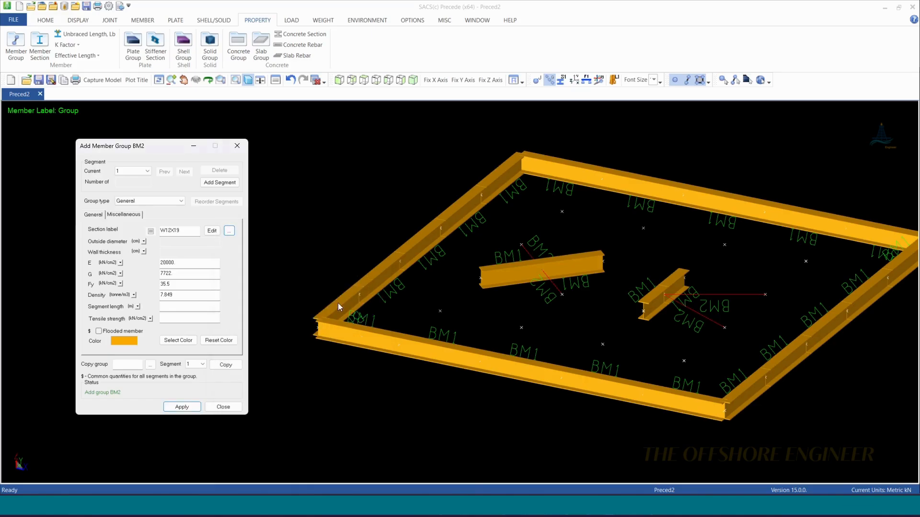
- Set group BM2's color to teal, apply the group definition, and close it
{"action": "left_click", "coordinate": [176, 343]}
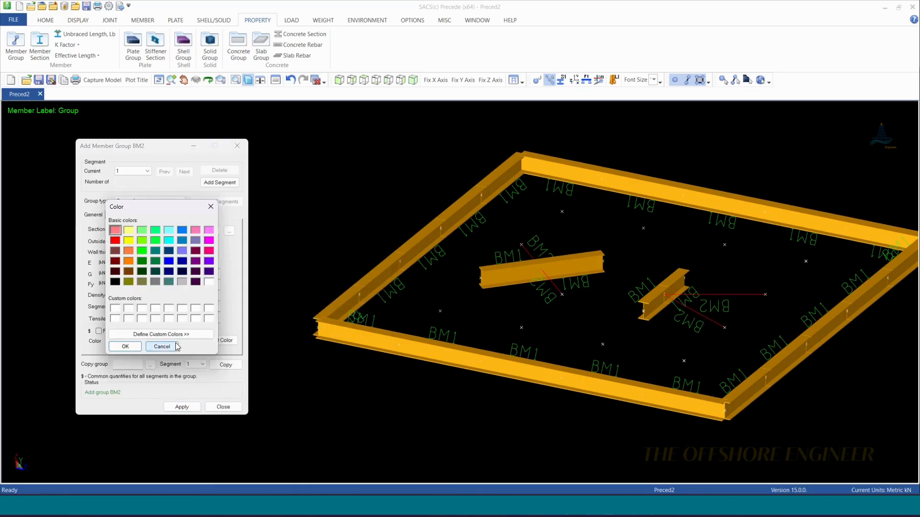
{"action": "left_click", "coordinate": [155, 253]}
{"action": "left_click", "coordinate": [132, 349]}
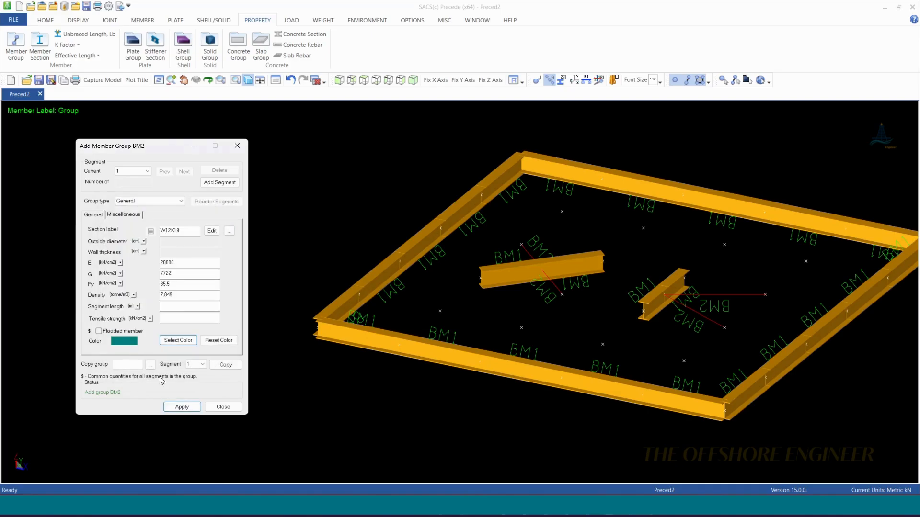
{"action": "left_click", "coordinate": [182, 408]}
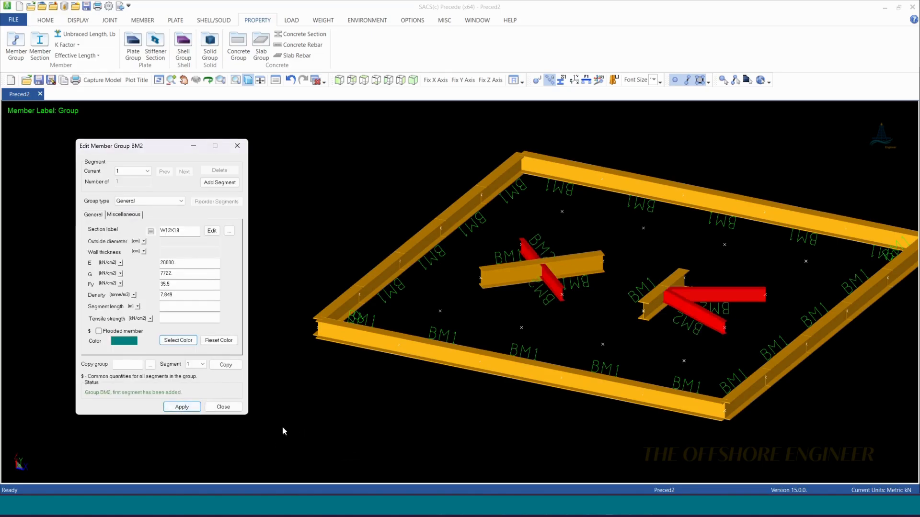
{"action": "left_click", "coordinate": [223, 407]}
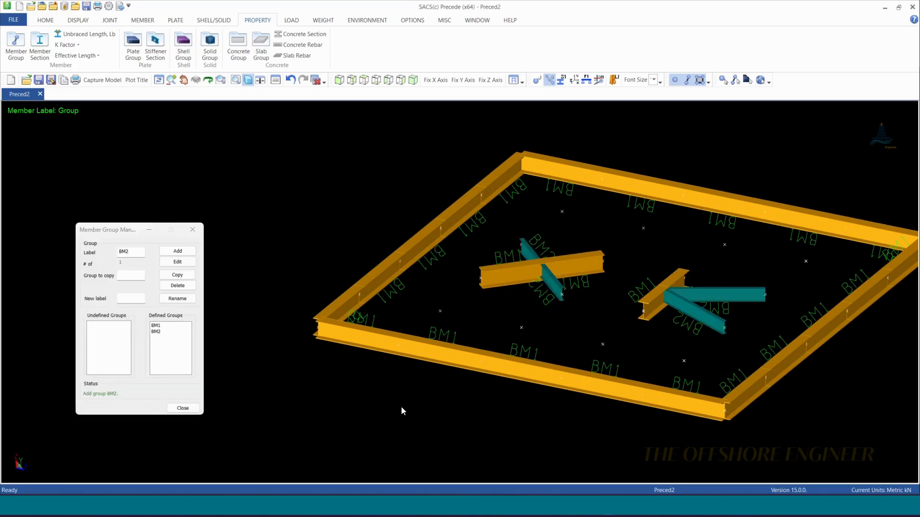
- Examine how the BM1 and BM2 members meet at the X-brace crossing, closing the member group manager
{"action": "scroll", "coordinate": [699, 302], "scroll_direction": "up", "scroll_amount": 5}
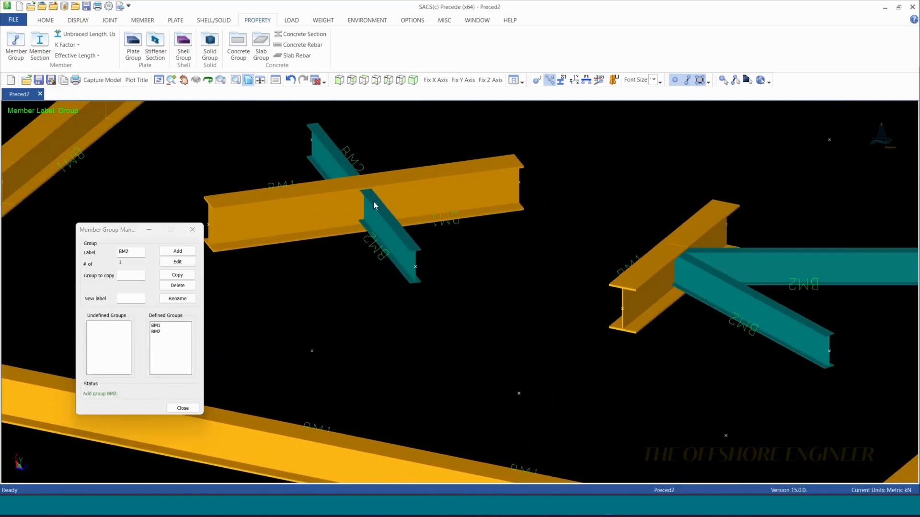
{"action": "scroll", "coordinate": [373, 201], "scroll_direction": "up", "scroll_amount": 5}
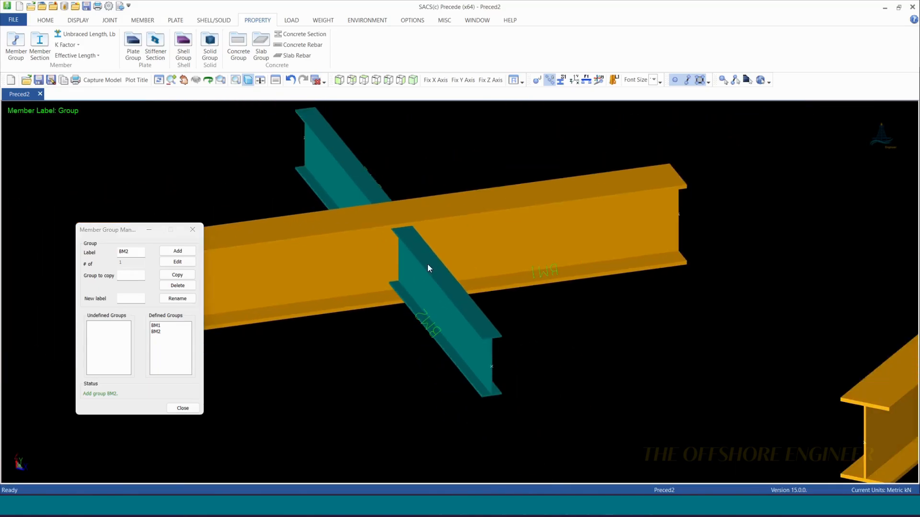
{"action": "middle_click_drag", "start_coordinate": [287, 230], "coordinate": [455, 257]}
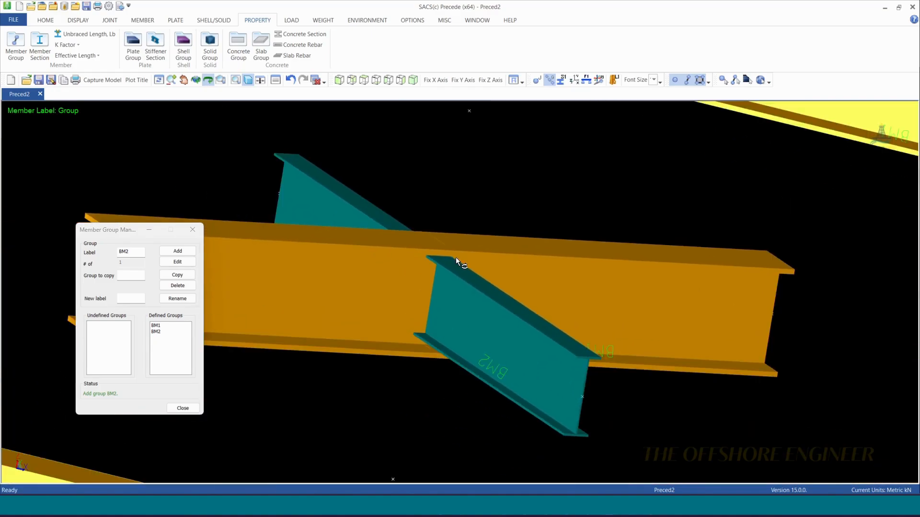
{"action": "left_click", "coordinate": [193, 229]}
{"action": "scroll", "coordinate": [471, 321], "scroll_direction": "up", "scroll_amount": 3}
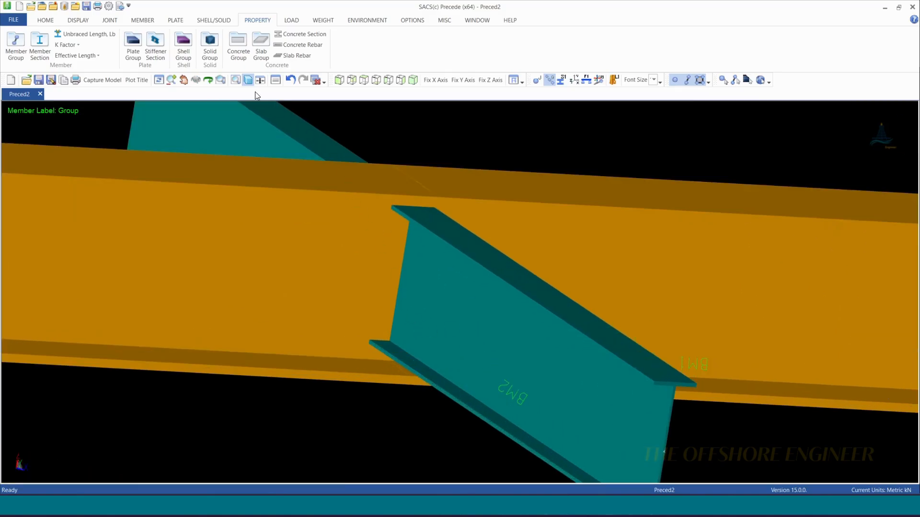
{"action": "left_click", "coordinate": [209, 82]}
{"action": "left_click_drag", "start_coordinate": [416, 269], "coordinate": [451, 302]}
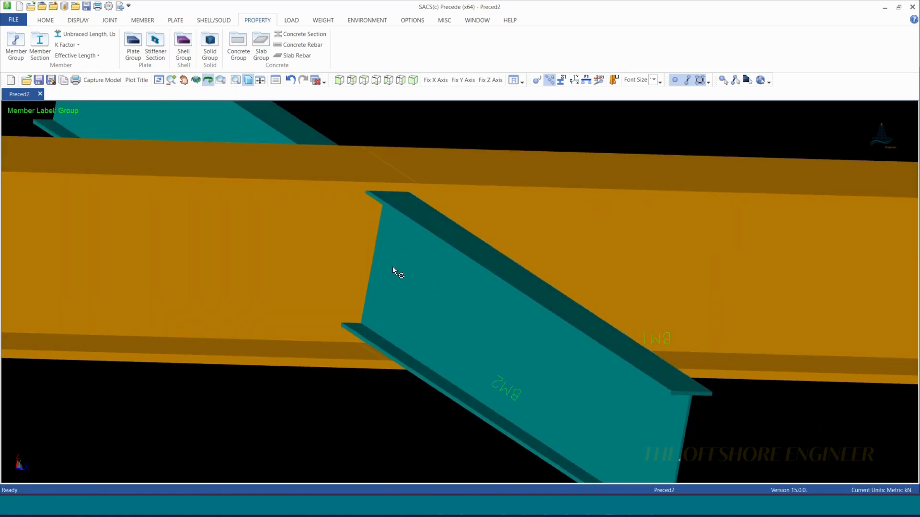
{"action": "scroll", "coordinate": [546, 354], "scroll_direction": "down", "scroll_amount": 3}
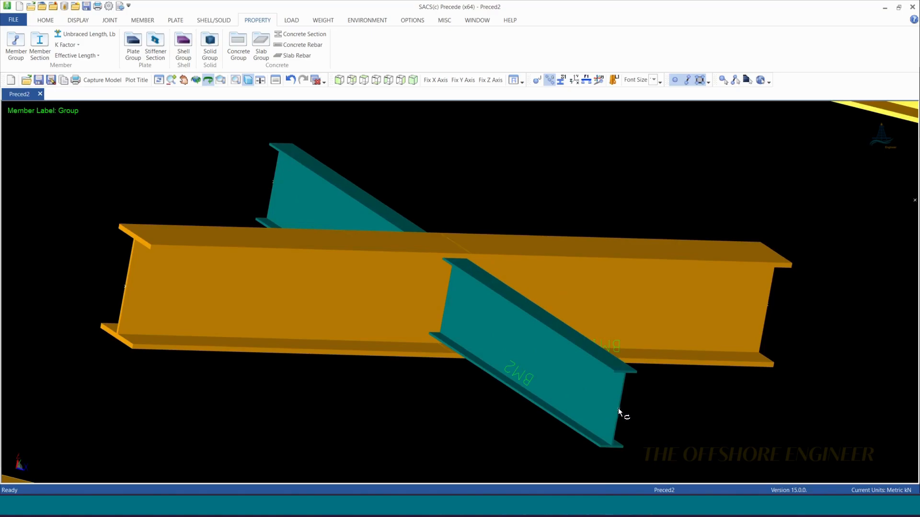
{"action": "scroll", "coordinate": [455, 293], "scroll_direction": "up", "scroll_amount": 5}
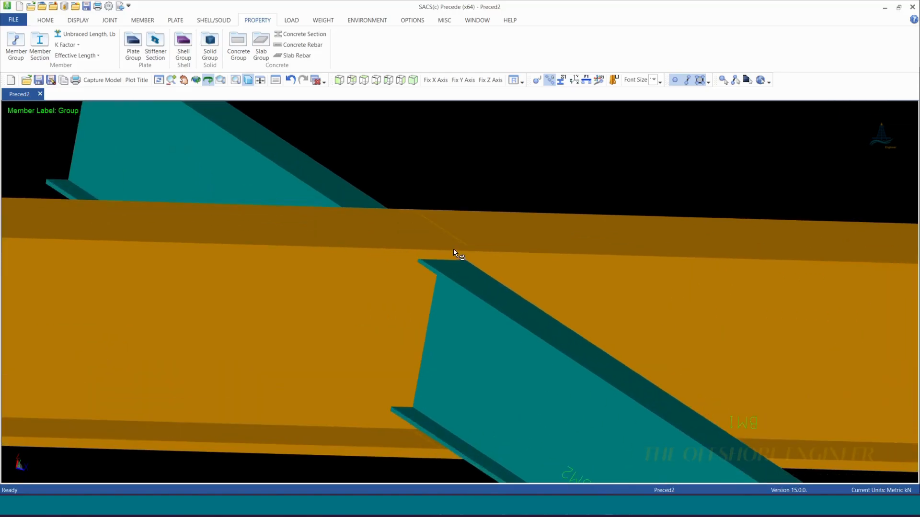
- Apply a Top of steel offset to the near BM2 brace member 0016-0037 at the X-brace crossing
{"action": "scroll", "coordinate": [437, 246], "scroll_direction": "down", "scroll_amount": 5}
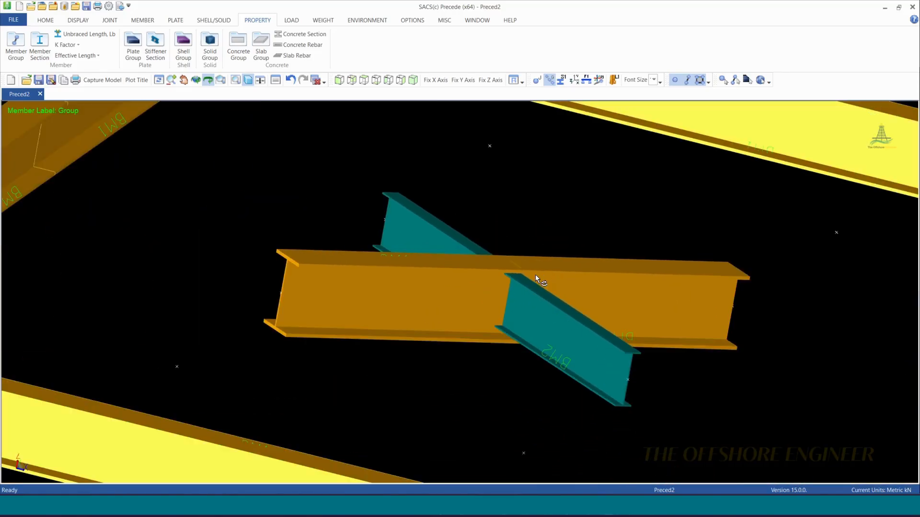
{"action": "left_click", "coordinate": [143, 20]}
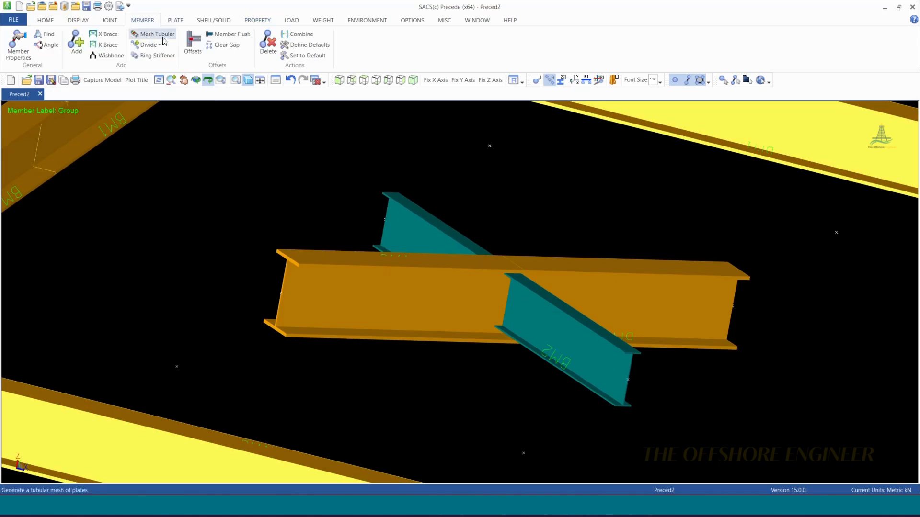
{"action": "left_click", "coordinate": [194, 53]}
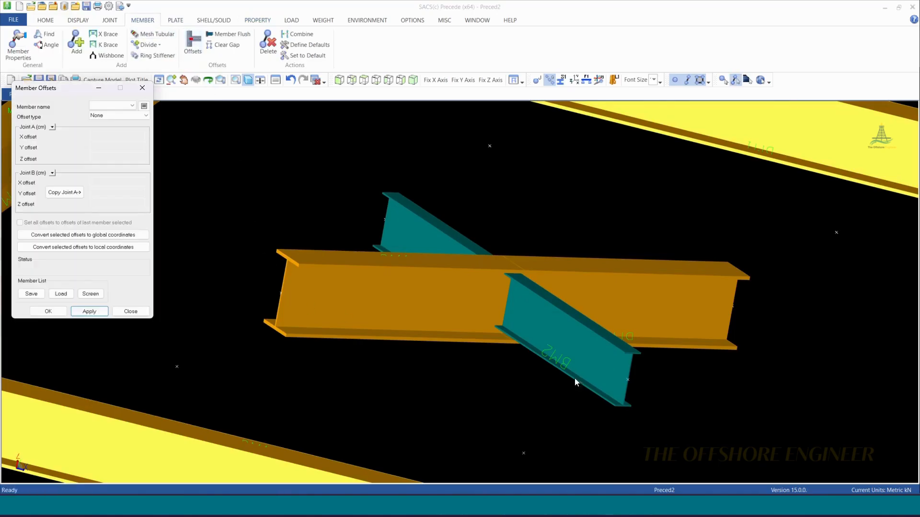
{"action": "left_click", "coordinate": [584, 355]}
{"action": "left_click_drag", "start_coordinate": [47, 90], "coordinate": [117, 123]}
{"action": "left_click", "coordinate": [181, 148]}
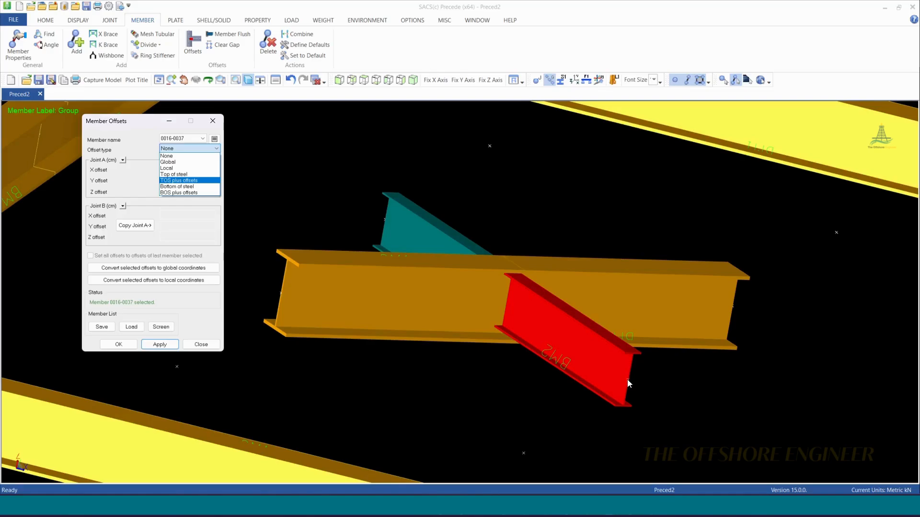
{"action": "left_click", "coordinate": [179, 174]}
{"action": "left_click", "coordinate": [160, 345]}
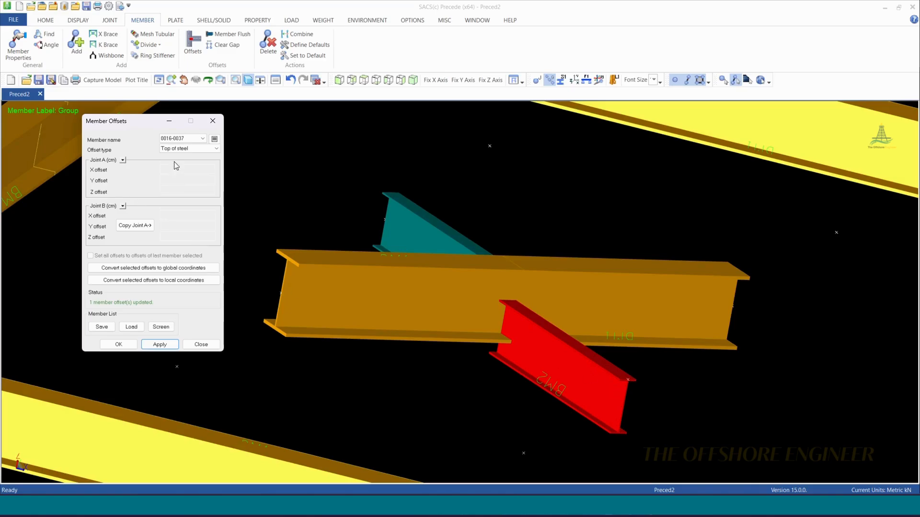
- Change member 0016-0037's offset type to Bottom of steel, apply it, and inspect the shifted brace
{"action": "left_click", "coordinate": [189, 149]}
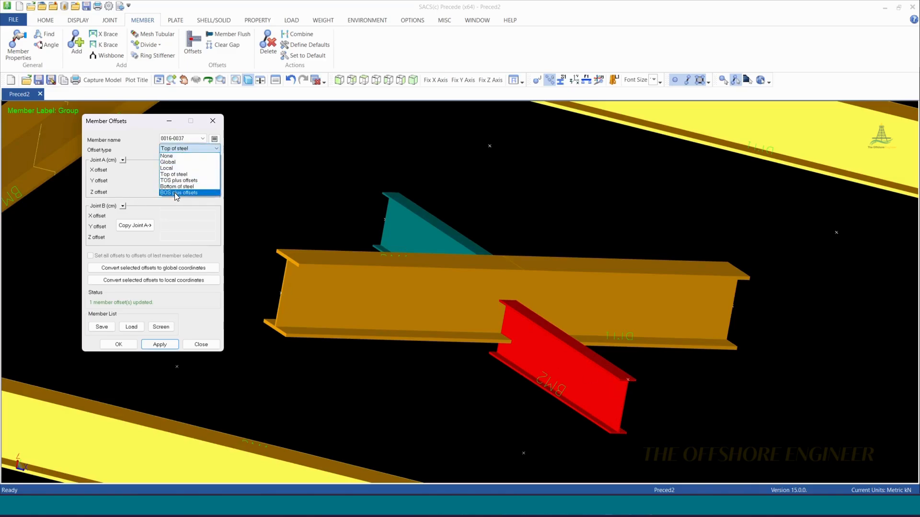
{"action": "left_click", "coordinate": [176, 187]}
{"action": "left_click", "coordinate": [164, 343]}
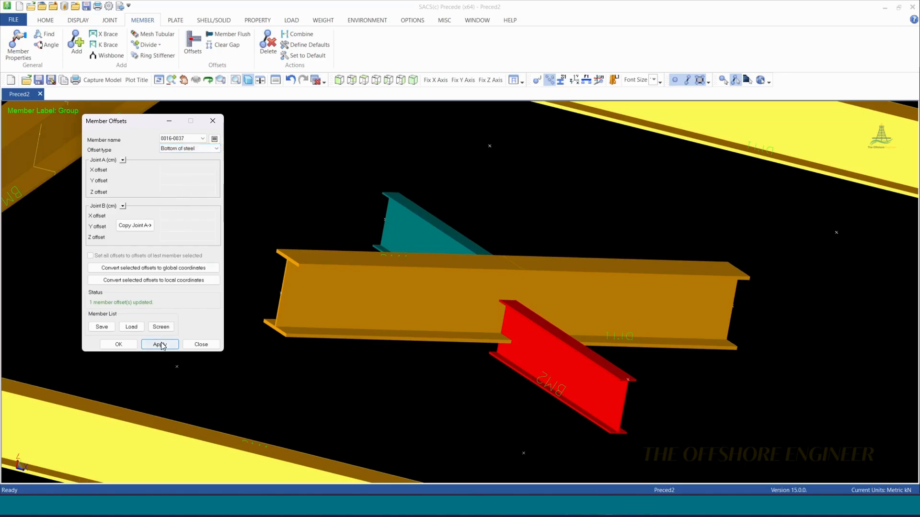
{"action": "scroll", "coordinate": [631, 381], "scroll_direction": "up", "scroll_amount": 3}
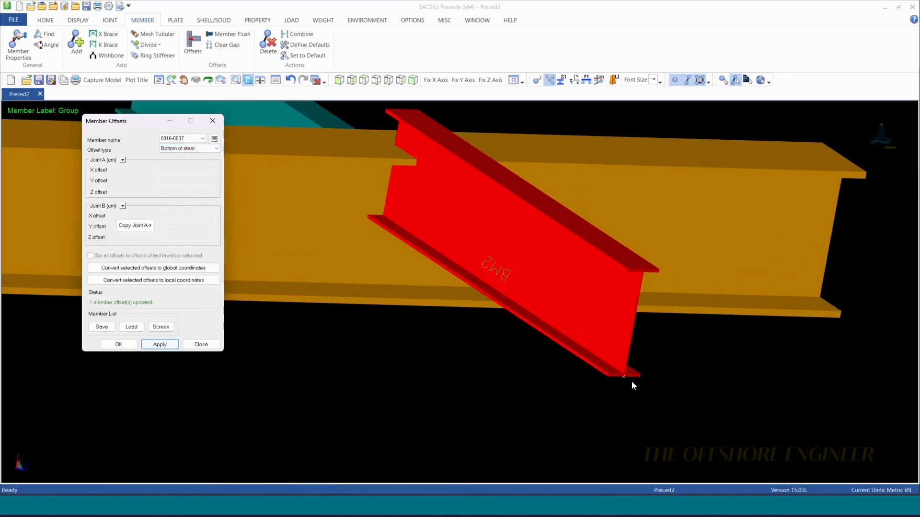
{"action": "scroll", "coordinate": [628, 380], "scroll_direction": "down", "scroll_amount": 2}
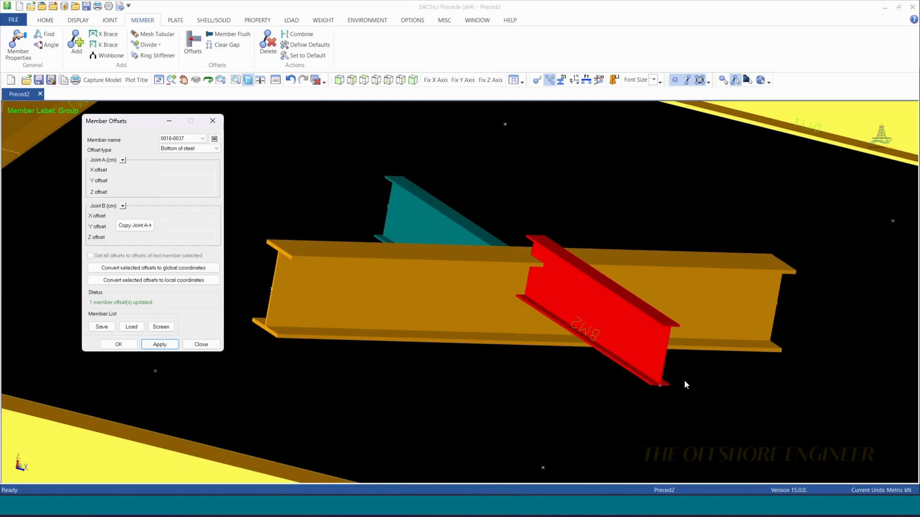
{"action": "scroll", "coordinate": [684, 380], "scroll_direction": "up", "scroll_amount": 1}
- Remove the offset from member 0016-0037 by applying offset type None
{"action": "left_click", "coordinate": [177, 148]}
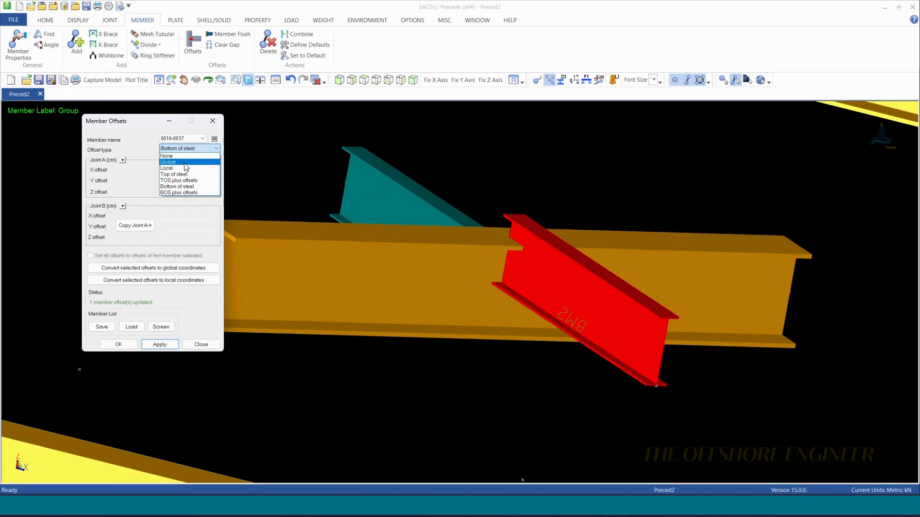
{"action": "left_click", "coordinate": [184, 156]}
{"action": "left_click", "coordinate": [169, 345]}
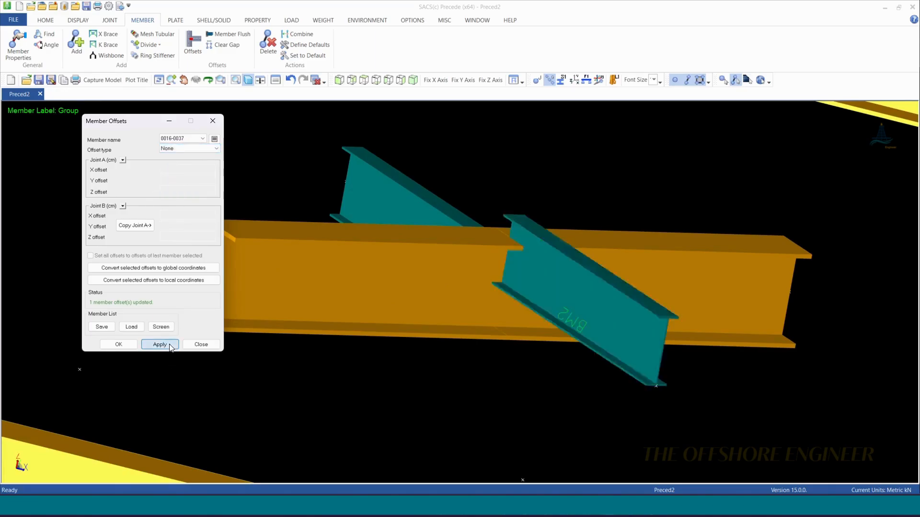
- Apply Global offsets to member 0016-0037 with a Z offset of 3 cm at Joint A and Joint B, and inspect the crossing
{"action": "left_click", "coordinate": [182, 149]}
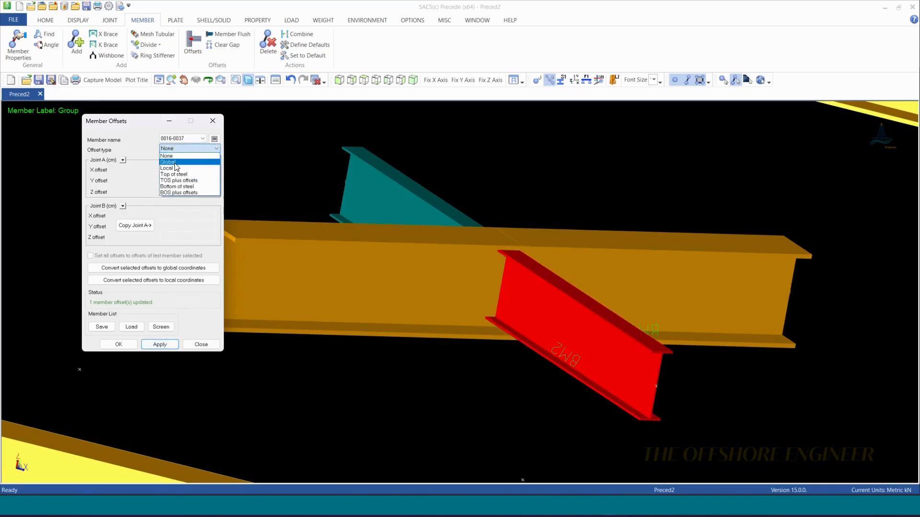
{"action": "left_click", "coordinate": [175, 163]}
{"action": "scroll", "coordinate": [571, 234], "scroll_direction": "down", "scroll_amount": 5}
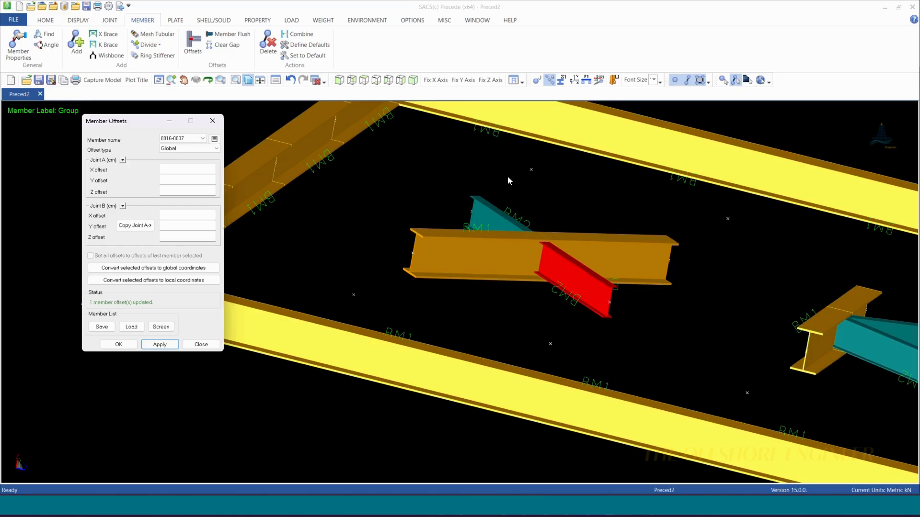
{"action": "mouse_move", "coordinate": [591, 262]}
{"action": "scroll", "coordinate": [587, 258], "scroll_direction": "up", "scroll_amount": 4}
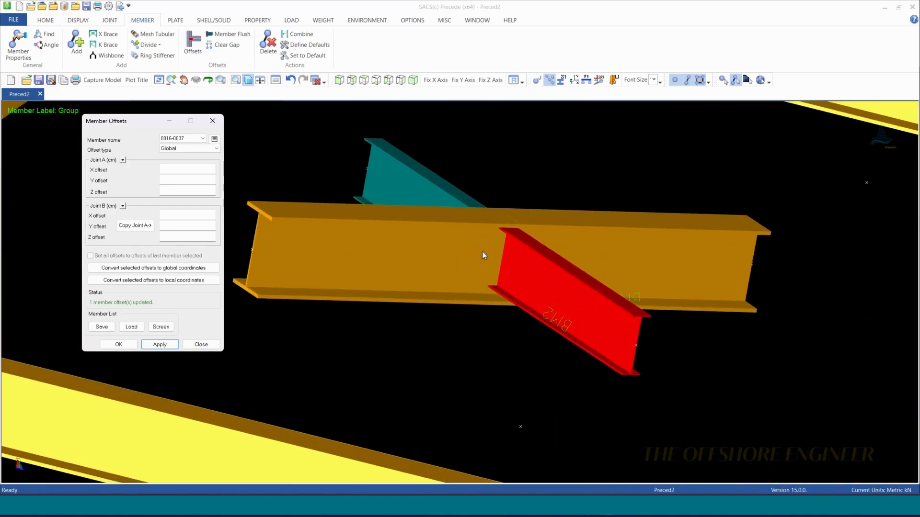
{"action": "left_click", "coordinate": [177, 189]}
{"action": "type", "text": "3"}
{"action": "left_click", "coordinate": [191, 238]}
{"action": "left_click", "coordinate": [160, 345]}
{"action": "scroll", "coordinate": [509, 237], "scroll_direction": "up", "scroll_amount": 5}
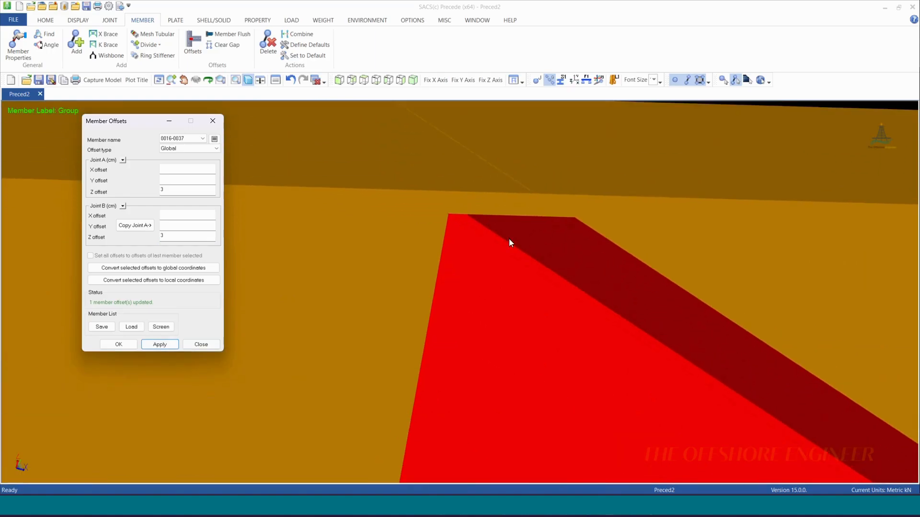
{"action": "scroll", "coordinate": [509, 238], "scroll_direction": "down", "scroll_amount": 3}
{"action": "scroll", "coordinate": [509, 237], "scroll_direction": "down", "scroll_amount": 2}
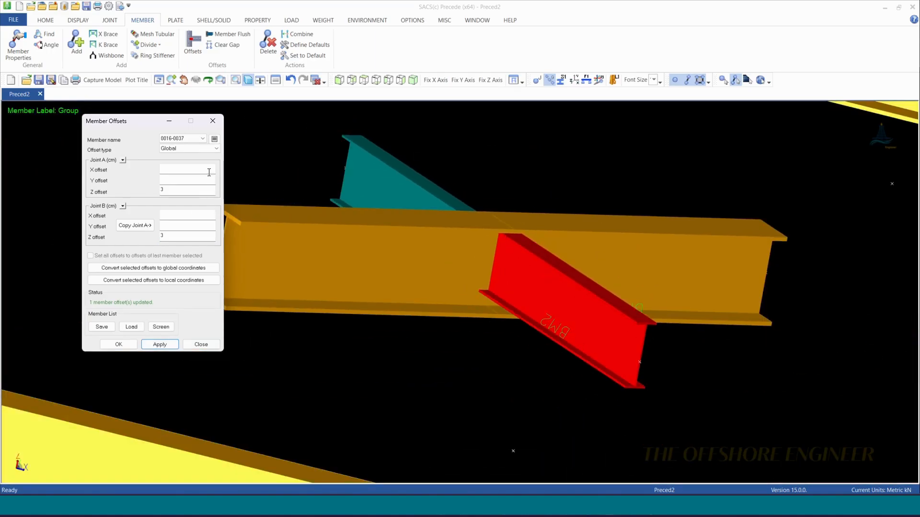
{"action": "scroll", "coordinate": [606, 251], "scroll_direction": "down", "scroll_amount": 2}
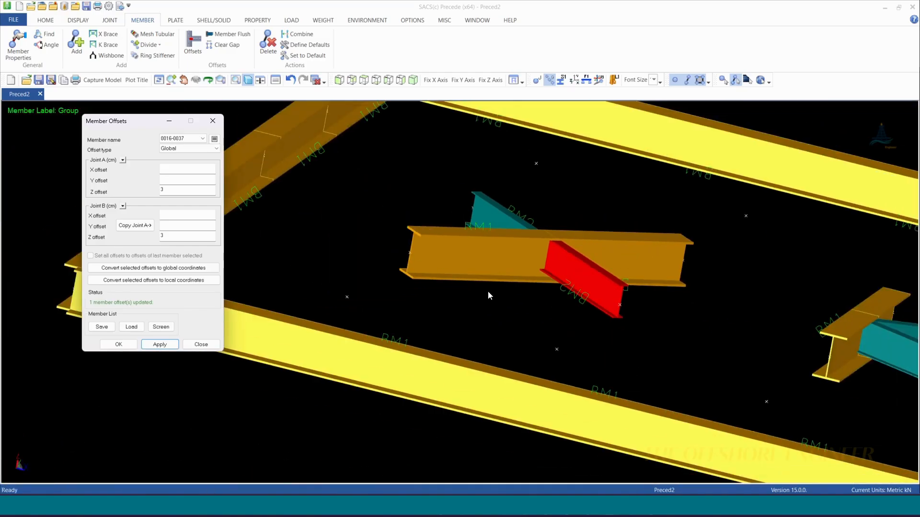
{"action": "scroll", "coordinate": [551, 280], "scroll_direction": "up", "scroll_amount": 1}
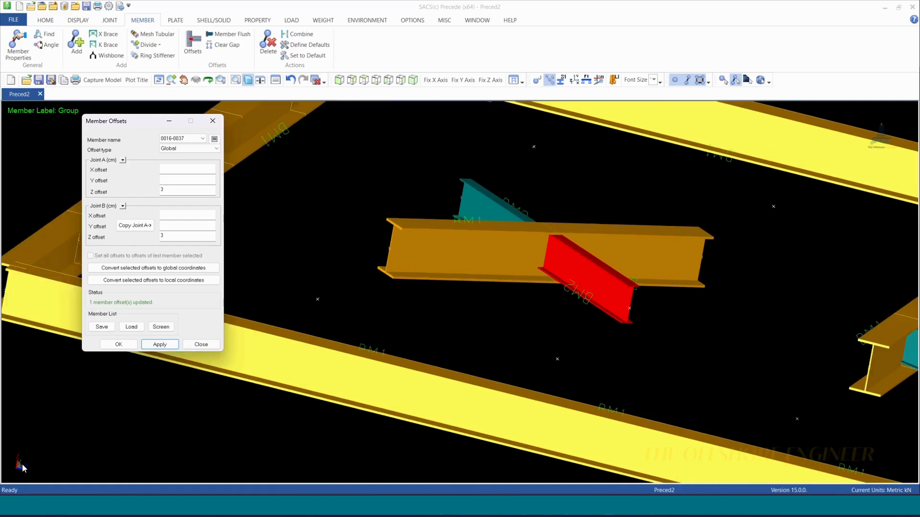
- Show the members as lines with local coordinate labels and examine the offset BM2 brace's local axes relative to its joints
{"action": "left_click", "coordinate": [248, 80]}
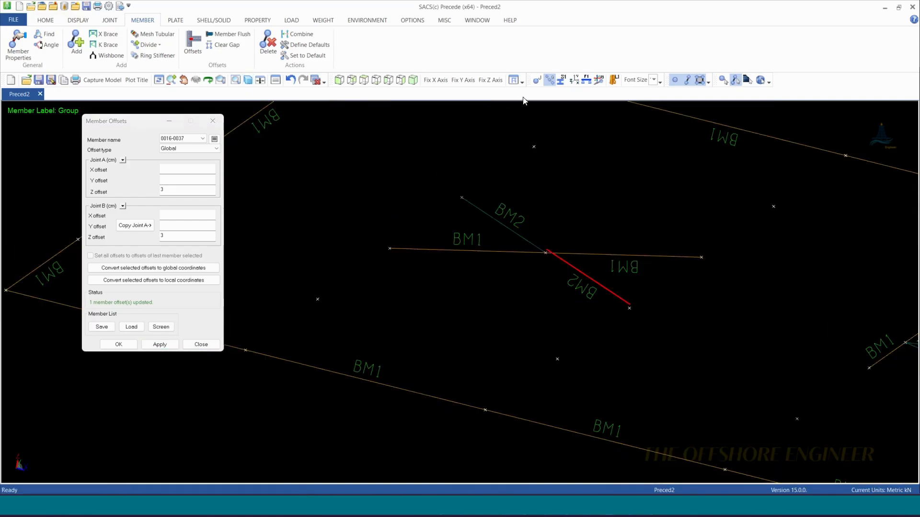
{"action": "left_click", "coordinate": [576, 81]}
{"action": "scroll", "coordinate": [591, 277], "scroll_direction": "up", "scroll_amount": 4}
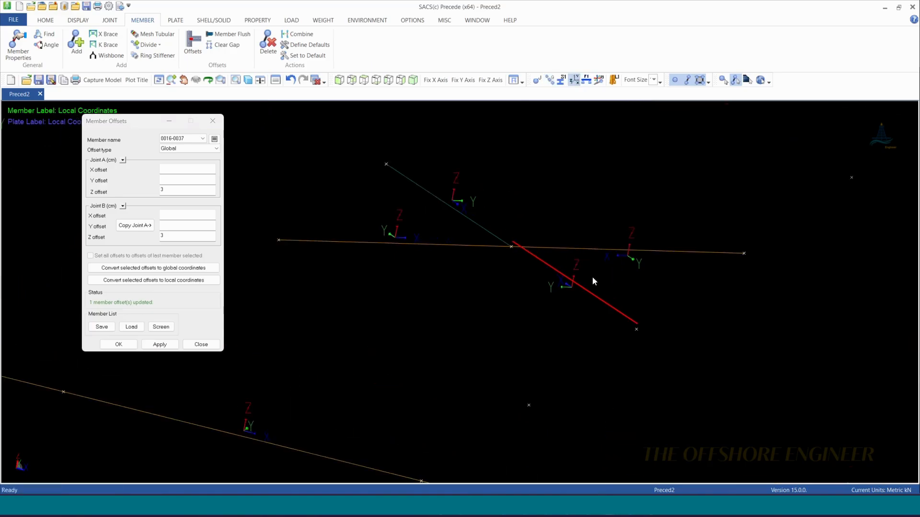
{"action": "scroll", "coordinate": [590, 278], "scroll_direction": "down", "scroll_amount": 1}
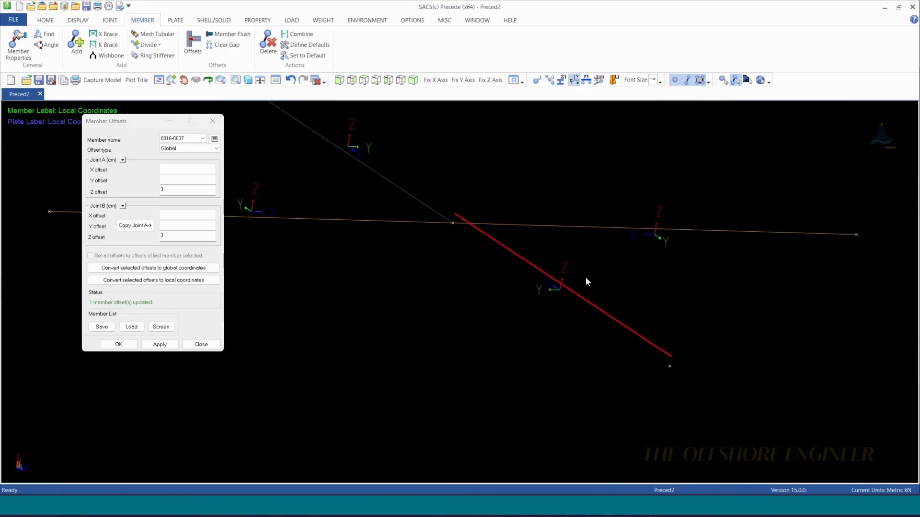
{"action": "scroll", "coordinate": [557, 290], "scroll_direction": "up", "scroll_amount": 2}
{"action": "scroll", "coordinate": [524, 274], "scroll_direction": "down", "scroll_amount": 6}
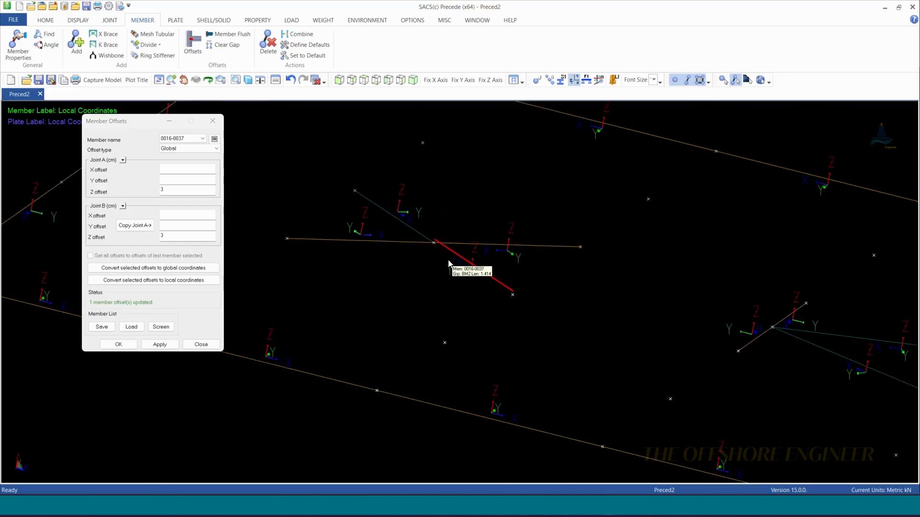
{"action": "scroll", "coordinate": [492, 269], "scroll_direction": "up", "scroll_amount": 2}
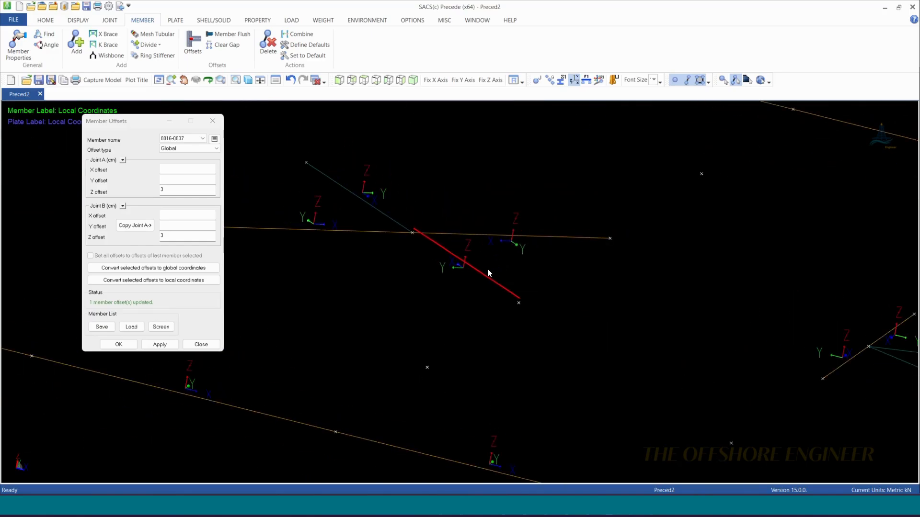
{"action": "scroll", "coordinate": [459, 264], "scroll_direction": "up", "scroll_amount": 1}
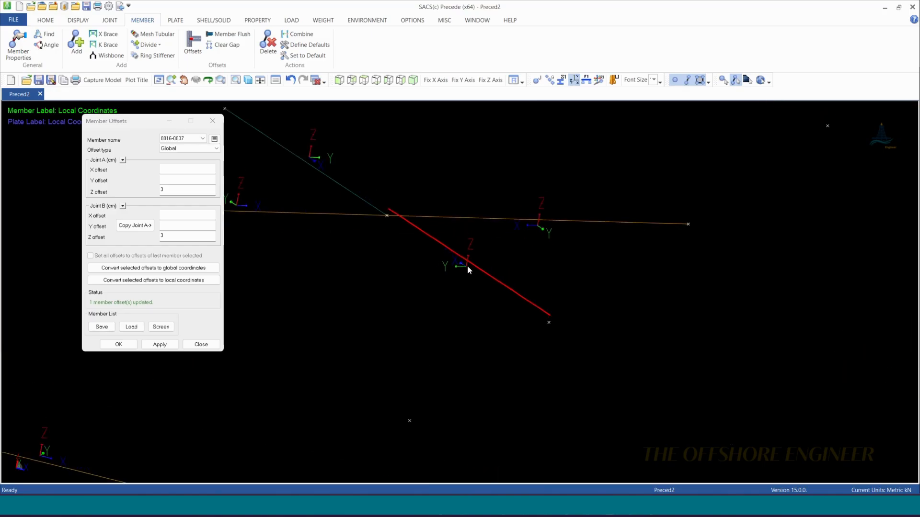
{"action": "scroll", "coordinate": [466, 264], "scroll_direction": "up", "scroll_amount": 2}
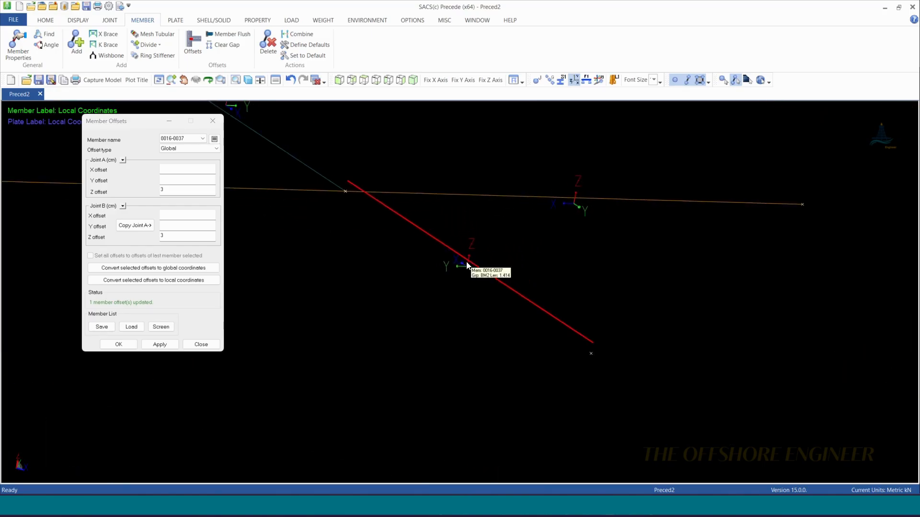
{"action": "scroll", "coordinate": [467, 267], "scroll_direction": "up", "scroll_amount": 1}
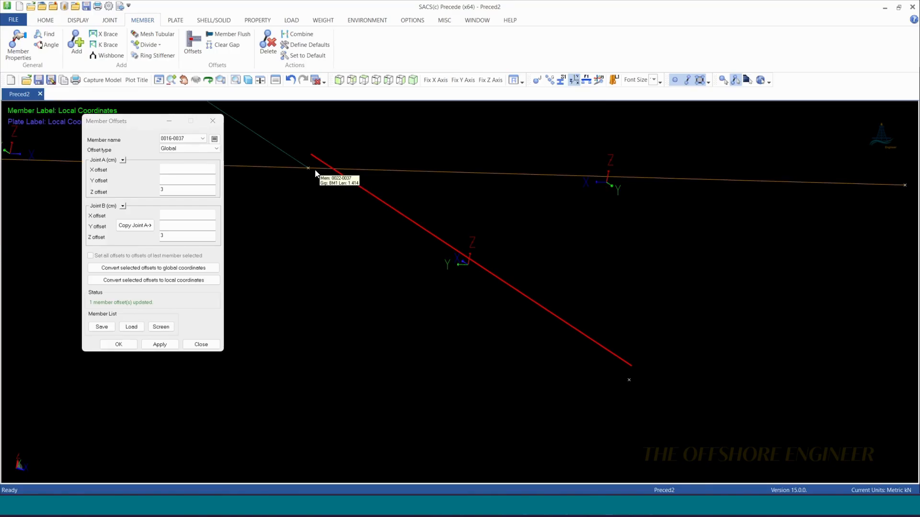
{"action": "scroll", "coordinate": [264, 160], "scroll_direction": "down", "scroll_amount": 3}
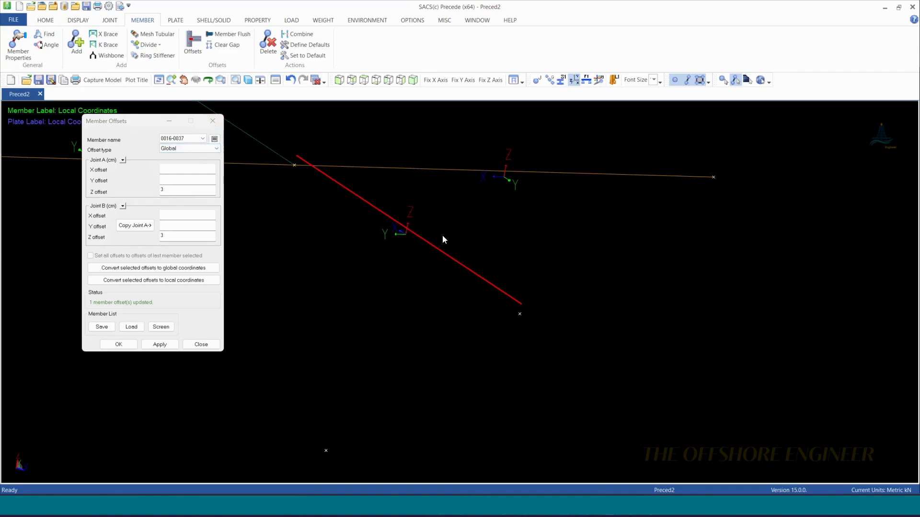
- Set member 0016-0037's offset type to Local with a Z offset of 6 cm at Joint A and Joint B
{"action": "left_click", "coordinate": [185, 149]}
{"action": "left_click", "coordinate": [186, 168]}
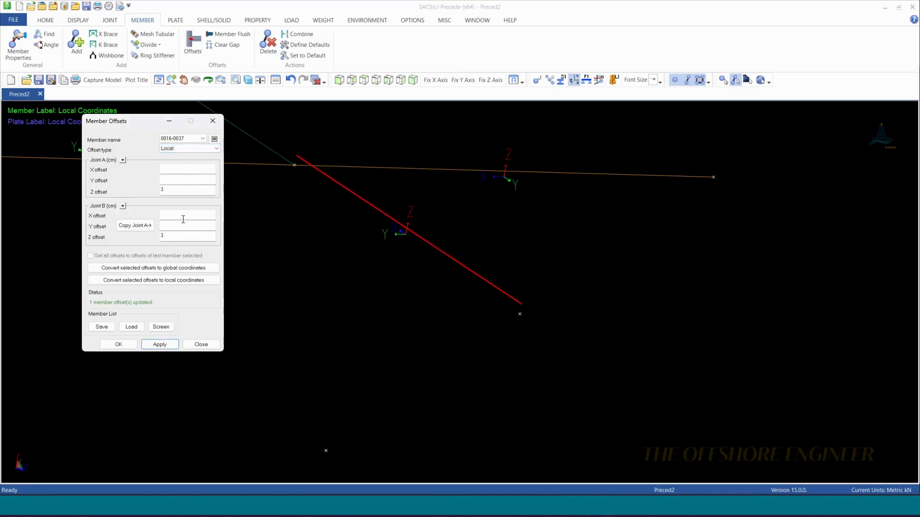
{"action": "double_click", "coordinate": [182, 190]}
{"action": "type", "text": "6"}
{"action": "double_click", "coordinate": [183, 235]}
{"action": "type", "text": "6"}
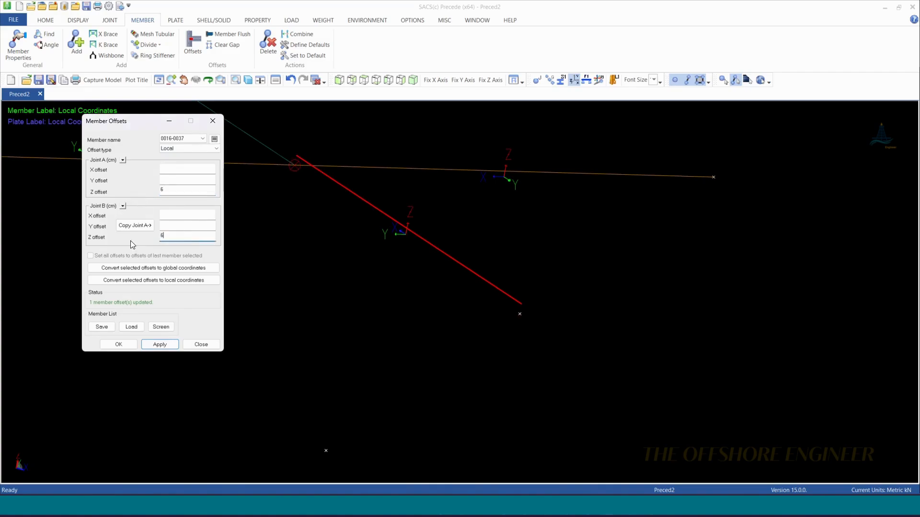
- Restore the solid 3D member shapes, apply the local offsets, inspect the brace end, and close the member offsets
{"action": "left_click", "coordinate": [248, 80]}
{"action": "scroll", "coordinate": [315, 419], "scroll_direction": "down", "scroll_amount": 2}
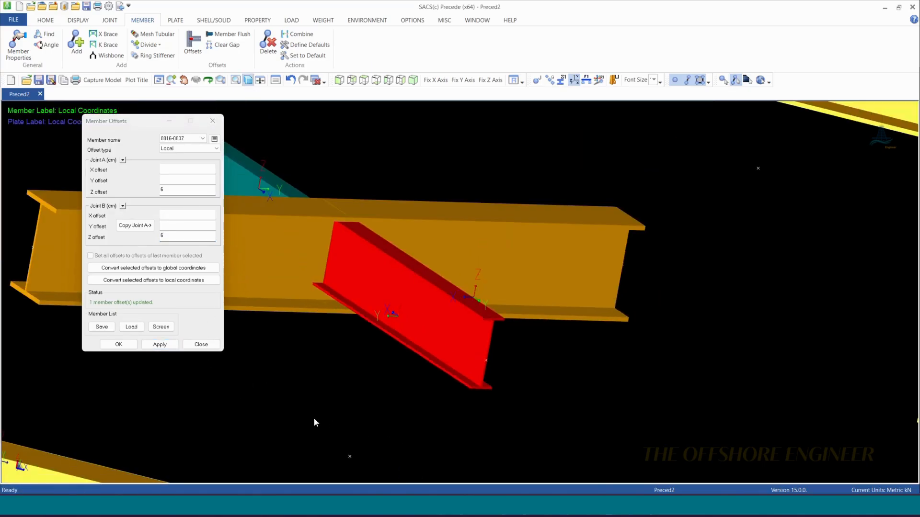
{"action": "left_click", "coordinate": [177, 346]}
{"action": "scroll", "coordinate": [341, 211], "scroll_direction": "up", "scroll_amount": 5}
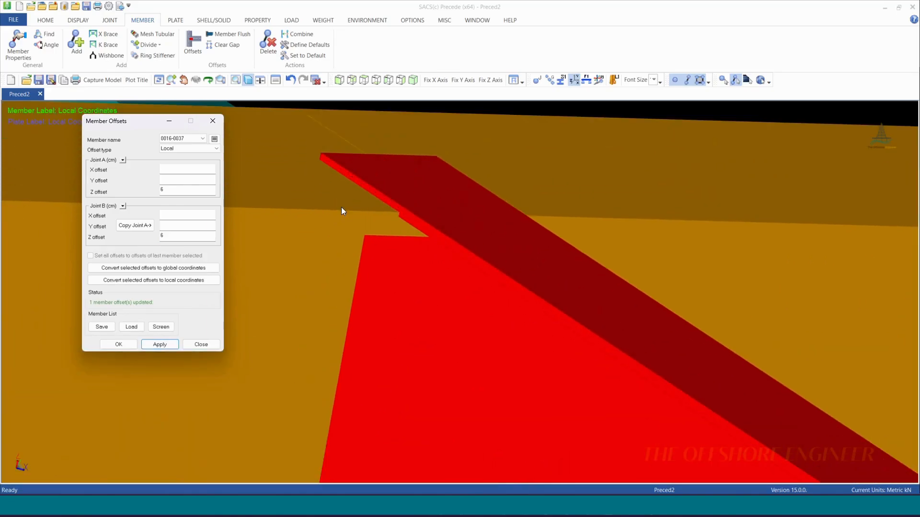
{"action": "scroll", "coordinate": [342, 208], "scroll_direction": "down", "scroll_amount": 1}
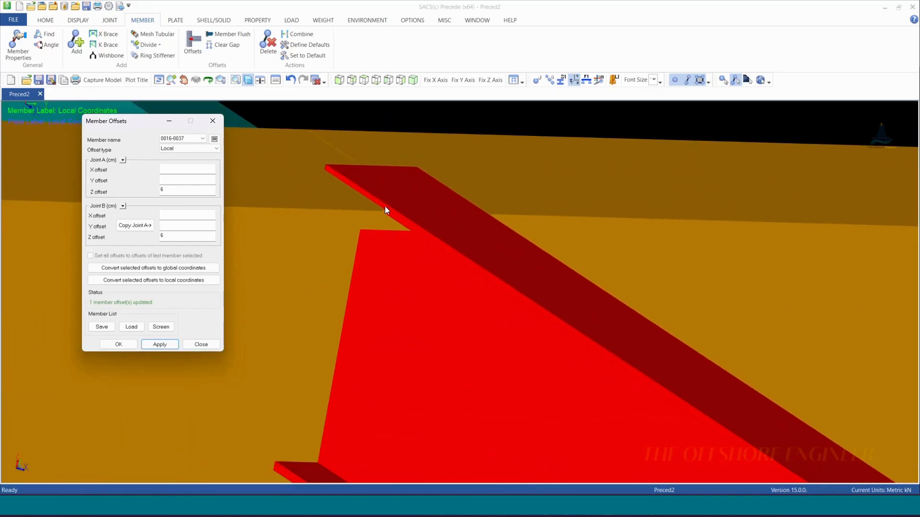
{"action": "scroll", "coordinate": [499, 232], "scroll_direction": "down", "scroll_amount": 1}
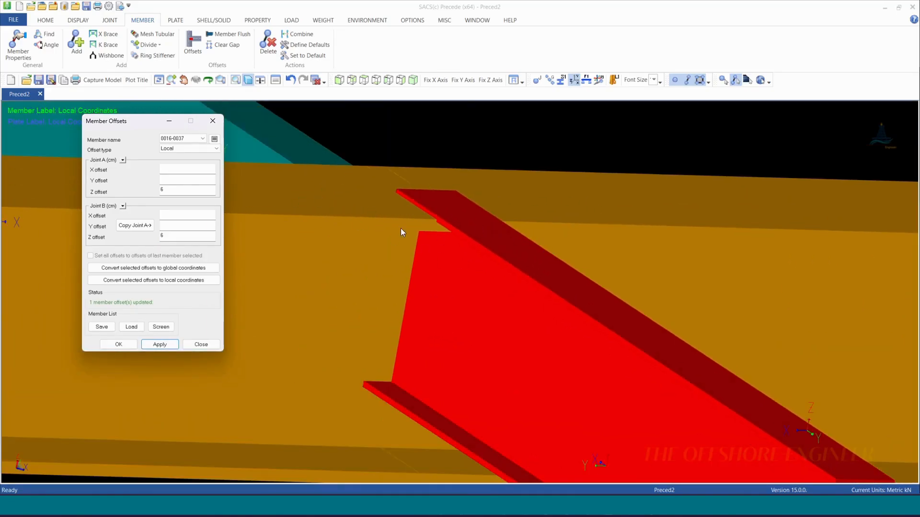
{"action": "left_click", "coordinate": [222, 121]}
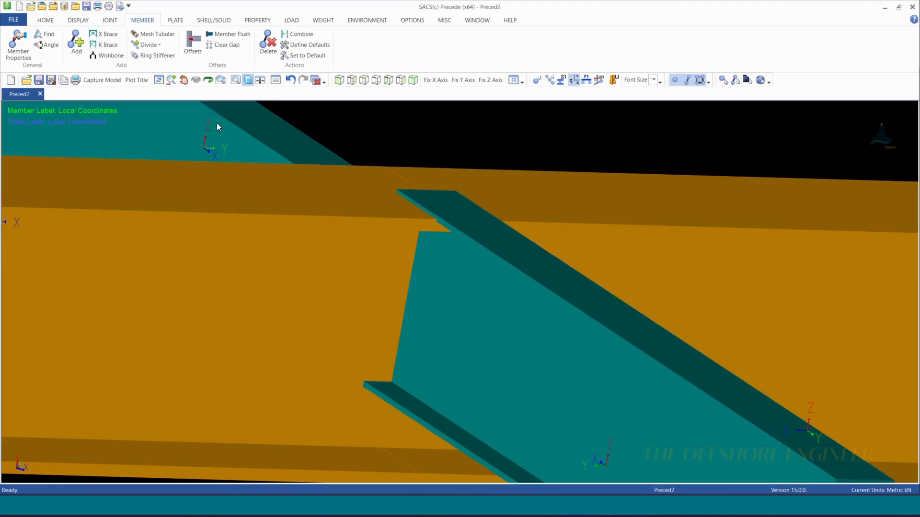
- Use Member Flush to offset members 0016-0037 and 0021-0037 with their tops flush to the top of reference member 0022-0037
{"action": "left_click", "coordinate": [231, 33]}
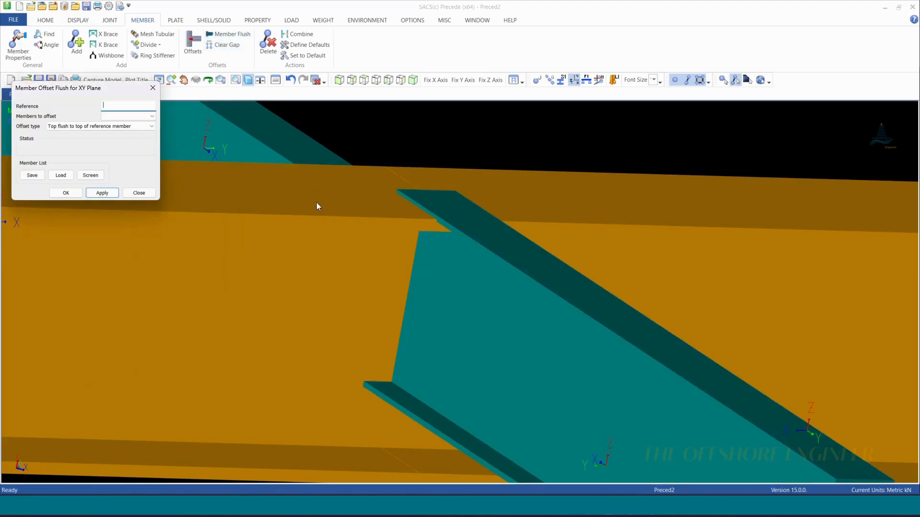
{"action": "left_click", "coordinate": [694, 210]}
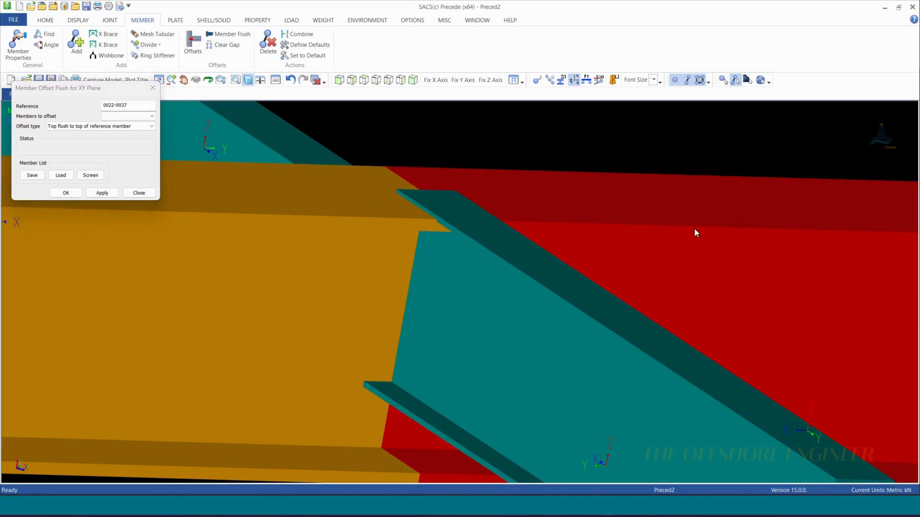
{"action": "left_click", "coordinate": [631, 387]}
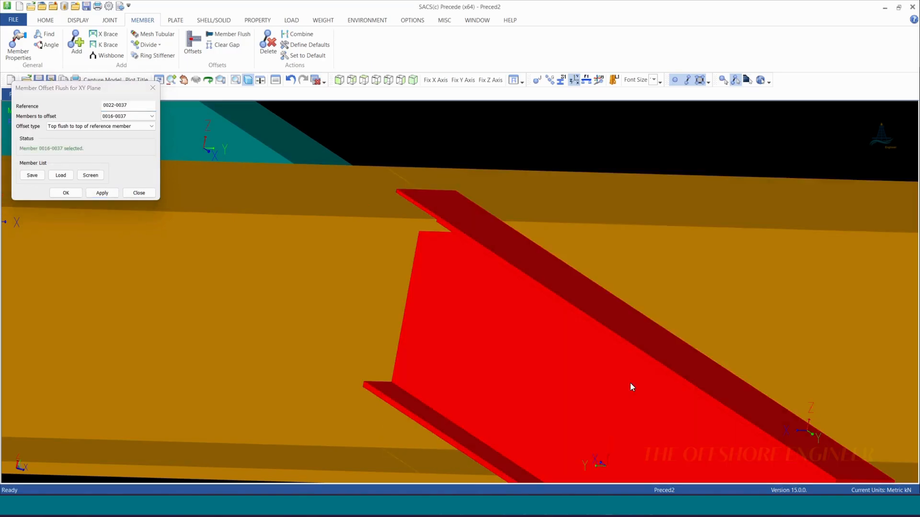
{"action": "left_click", "coordinate": [263, 137]}
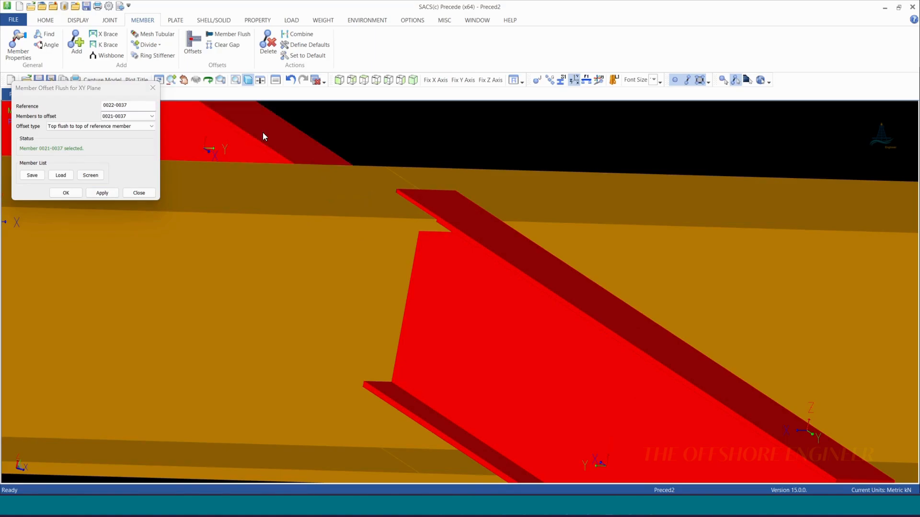
{"action": "left_click", "coordinate": [102, 194]}
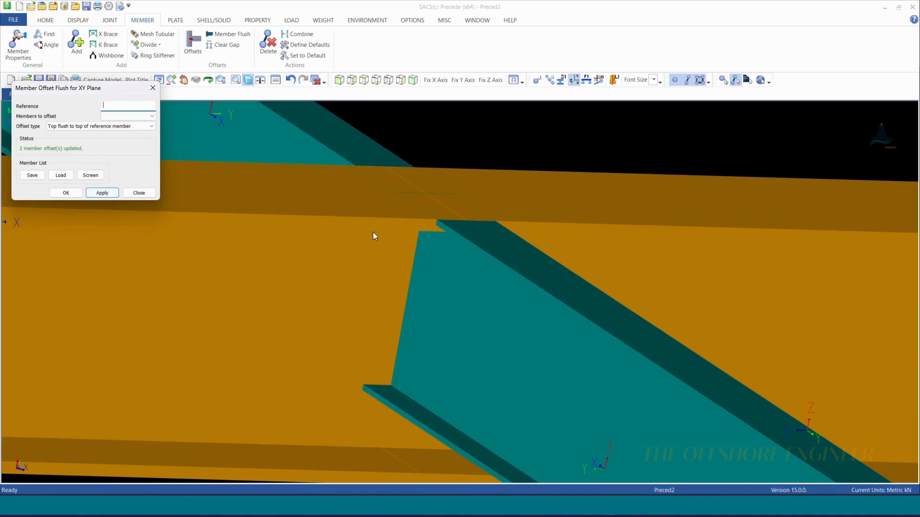
{"action": "left_click", "coordinate": [81, 128]}
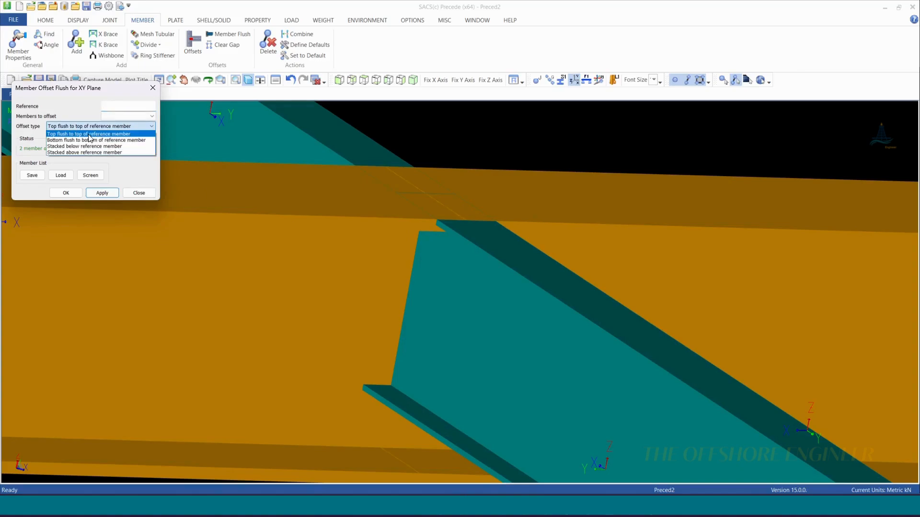
{"action": "scroll", "coordinate": [421, 232], "scroll_direction": "down", "scroll_amount": 5}
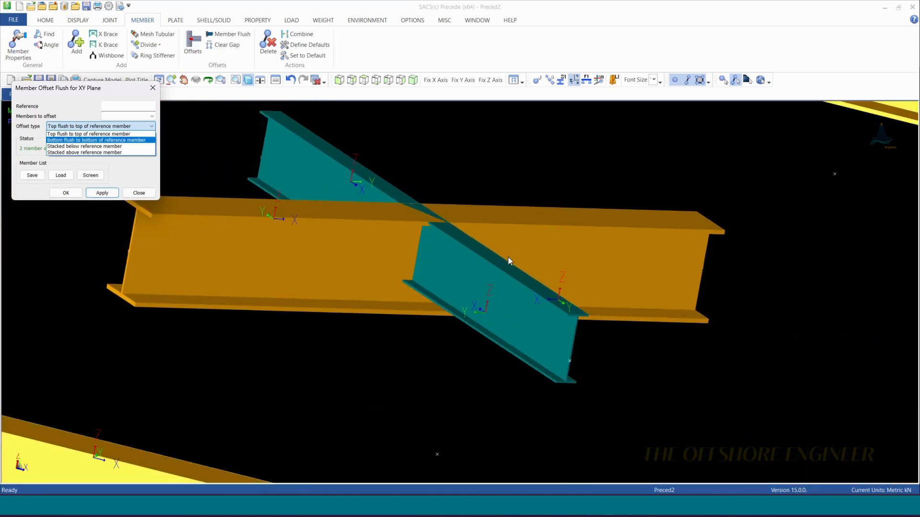
{"action": "scroll", "coordinate": [420, 244], "scroll_direction": "up", "scroll_amount": 4}
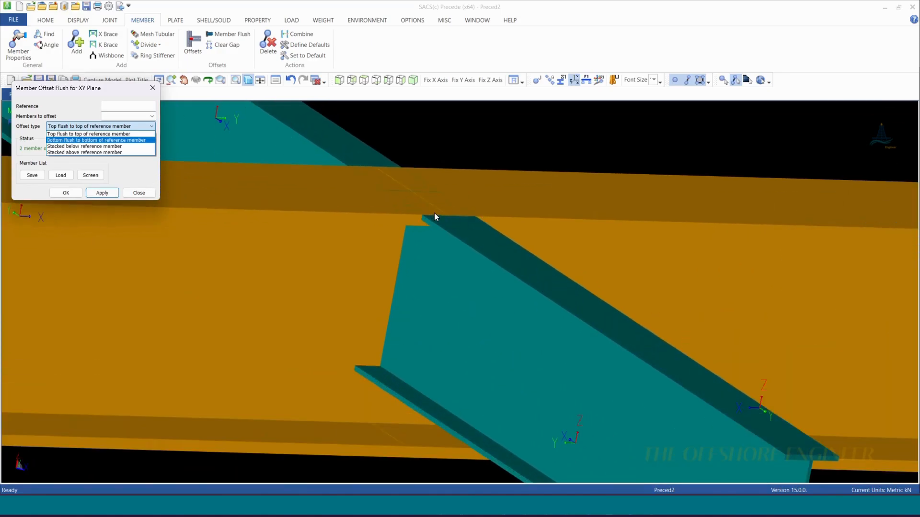
{"action": "left_click", "coordinate": [455, 138]}
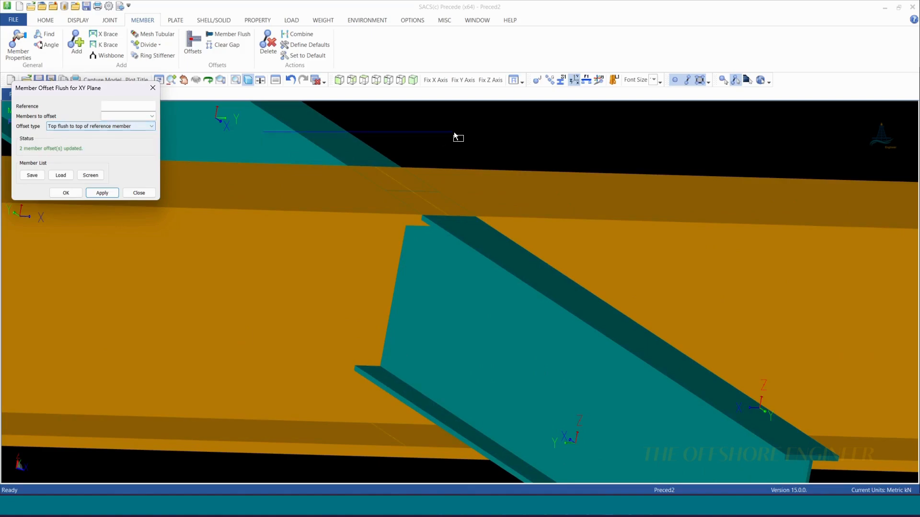
- Offset members 0016-0037 and 0021-0037 with their bottoms flush to the bottom of reference member 0022-0037, and inspect the crossing
{"action": "left_click", "coordinate": [99, 128]}
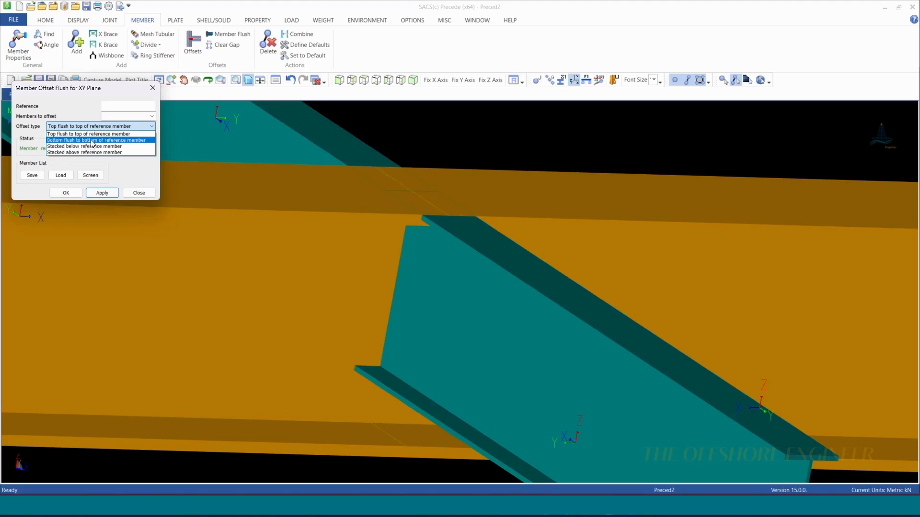
{"action": "left_click", "coordinate": [91, 141]}
{"action": "left_click", "coordinate": [596, 206]}
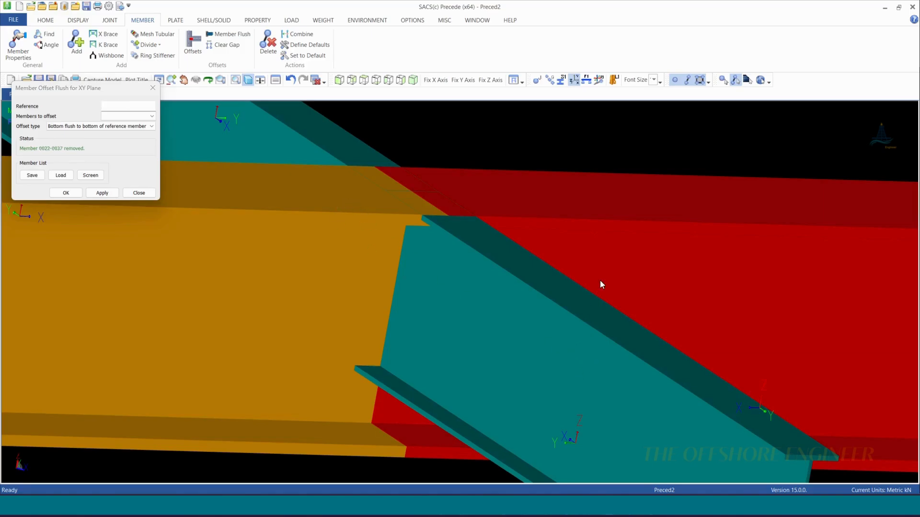
{"action": "left_click", "coordinate": [612, 222]}
{"action": "left_click", "coordinate": [709, 469]}
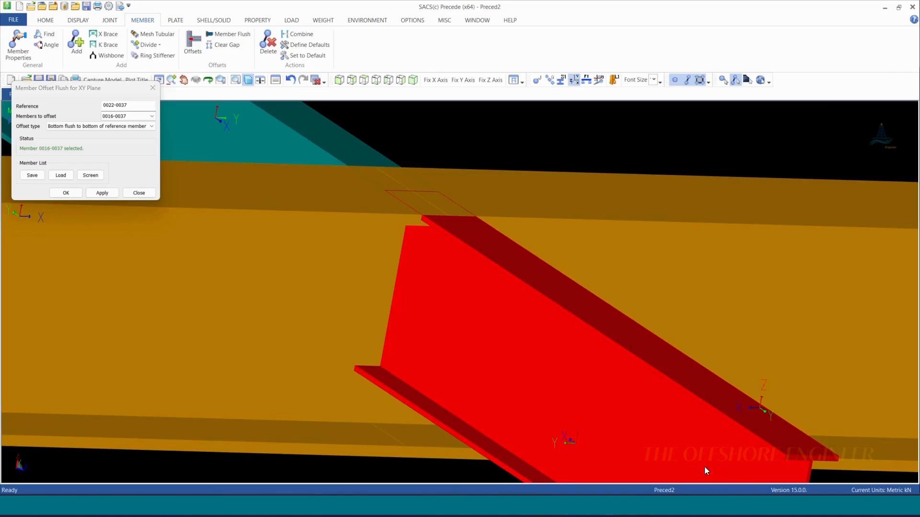
{"action": "left_click", "coordinate": [287, 116]}
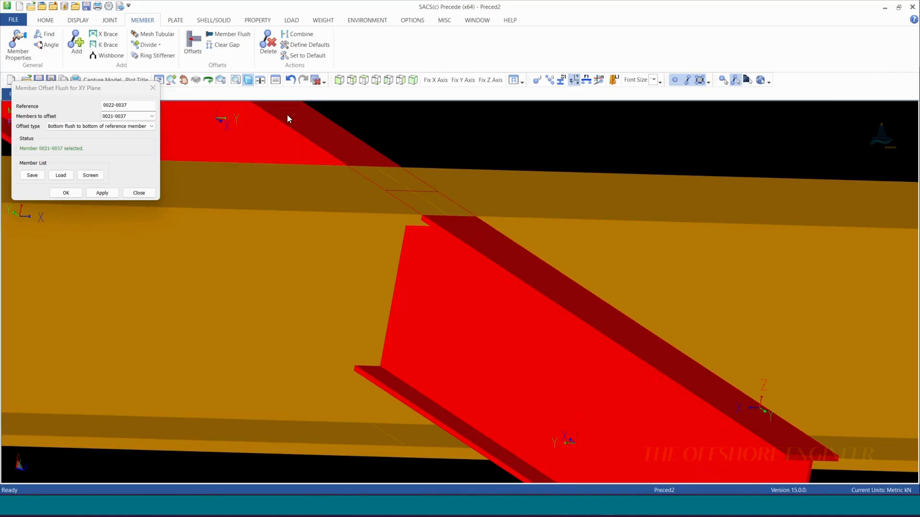
{"action": "left_click", "coordinate": [102, 193]}
{"action": "scroll", "coordinate": [381, 266], "scroll_direction": "up", "scroll_amount": 3}
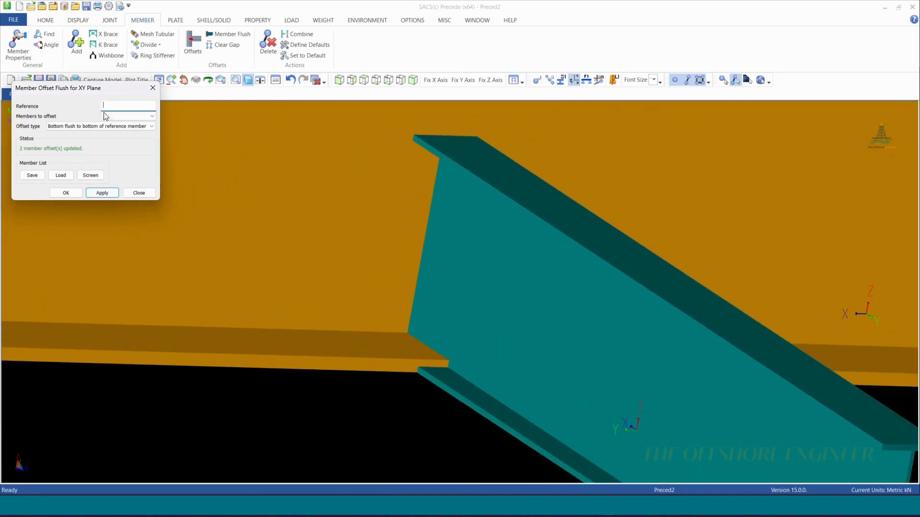
- Stack members 0016-0037 and 0021-0037 below reference member 0022-0037 and inspect the crossing
{"action": "left_click", "coordinate": [108, 126]}
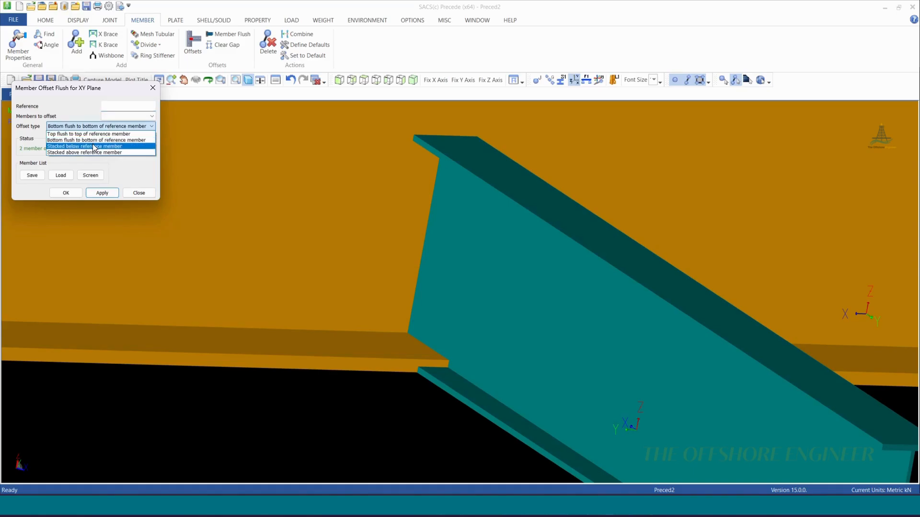
{"action": "left_click", "coordinate": [108, 146]}
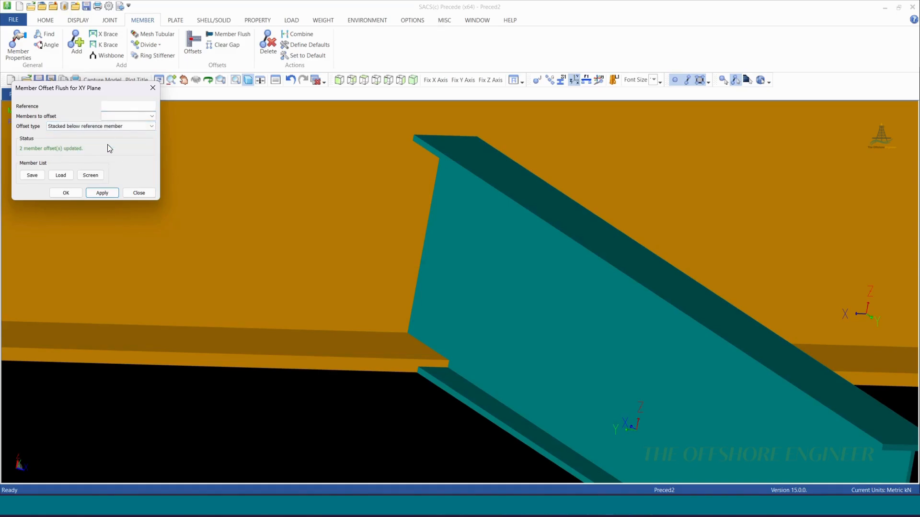
{"action": "scroll", "coordinate": [302, 277], "scroll_direction": "down", "scroll_amount": 3}
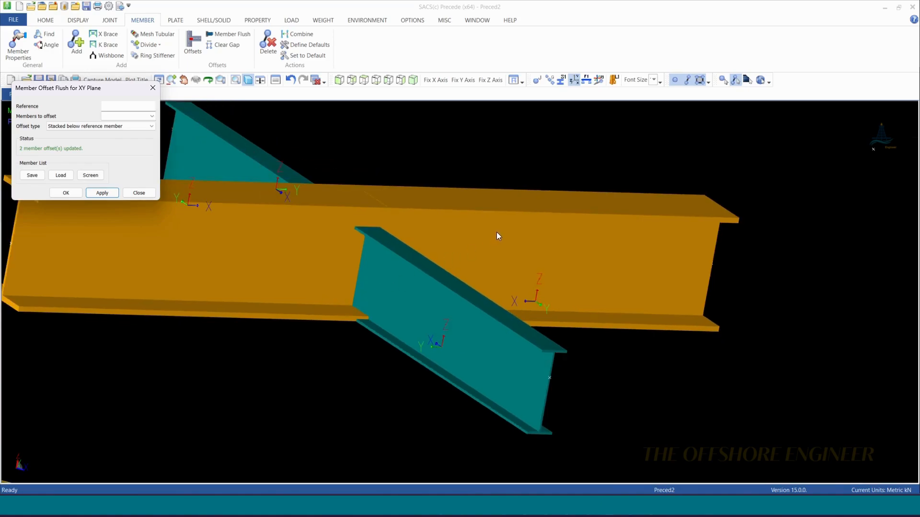
{"action": "left_click", "coordinate": [510, 221]}
{"action": "left_click", "coordinate": [474, 402]}
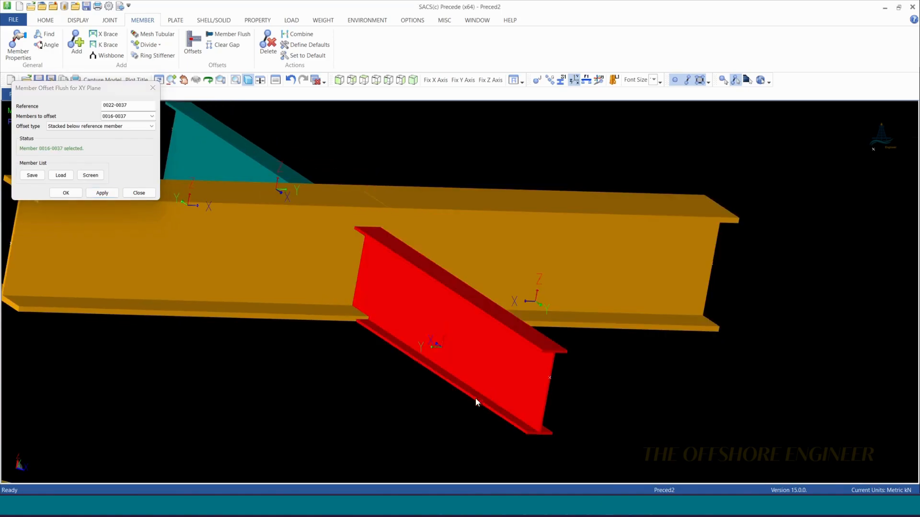
{"action": "left_click", "coordinate": [227, 148]}
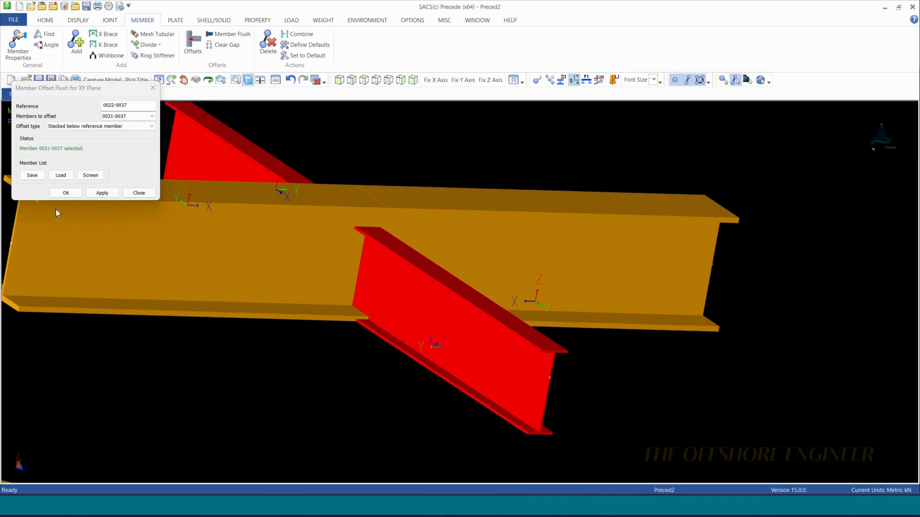
{"action": "left_click", "coordinate": [102, 192]}
{"action": "scroll", "coordinate": [364, 326], "scroll_direction": "up", "scroll_amount": 3}
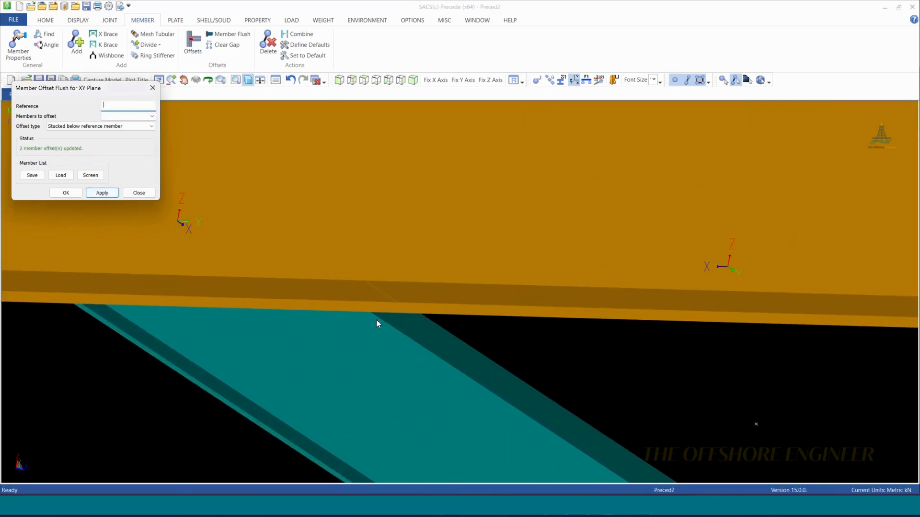
{"action": "scroll", "coordinate": [381, 313], "scroll_direction": "down", "scroll_amount": 3}
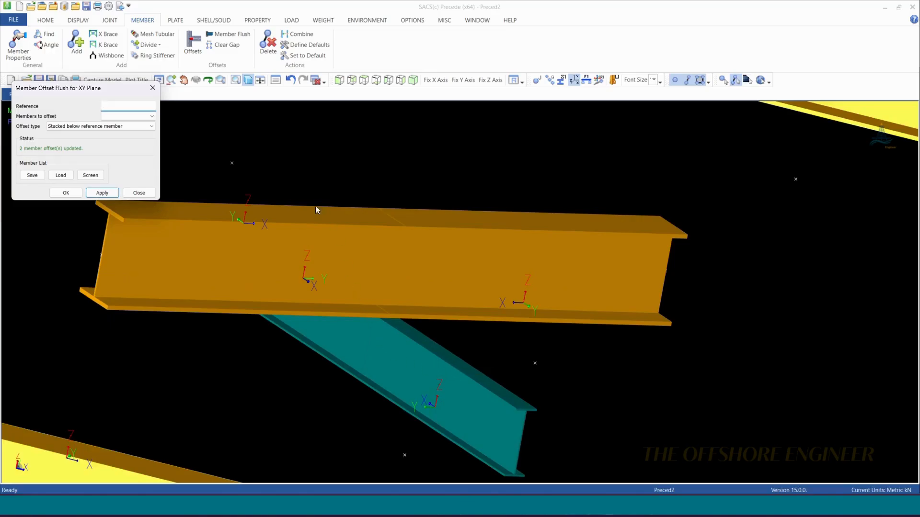
- Stack members 0016-0037 and 0021-0037 above reference member 0022-0037
{"action": "left_click", "coordinate": [208, 80]}
{"action": "left_click_drag", "start_coordinate": [347, 234], "coordinate": [154, 215]}
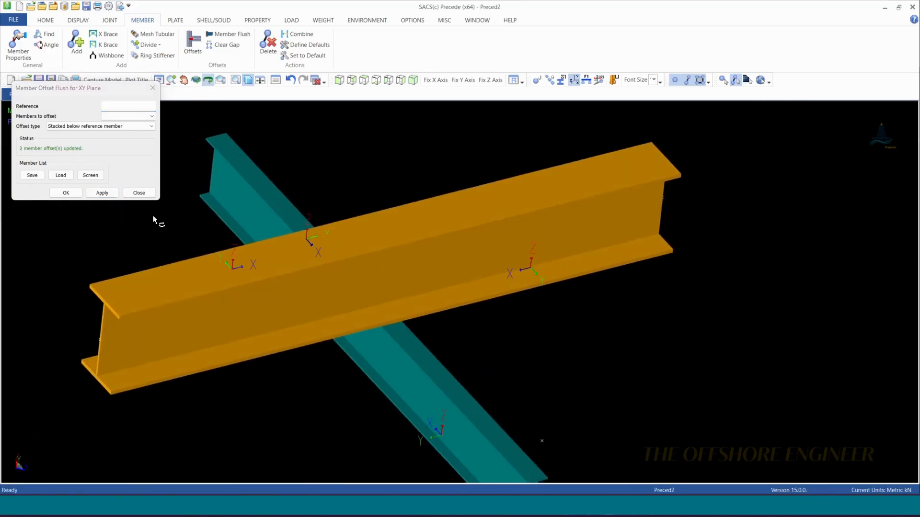
{"action": "left_click", "coordinate": [208, 80]}
{"action": "left_click", "coordinate": [525, 191]}
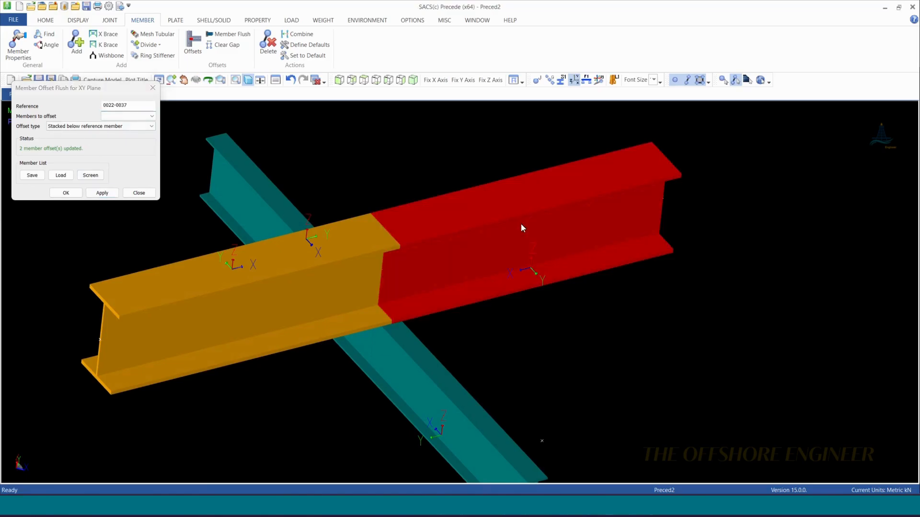
{"action": "left_click", "coordinate": [450, 404]}
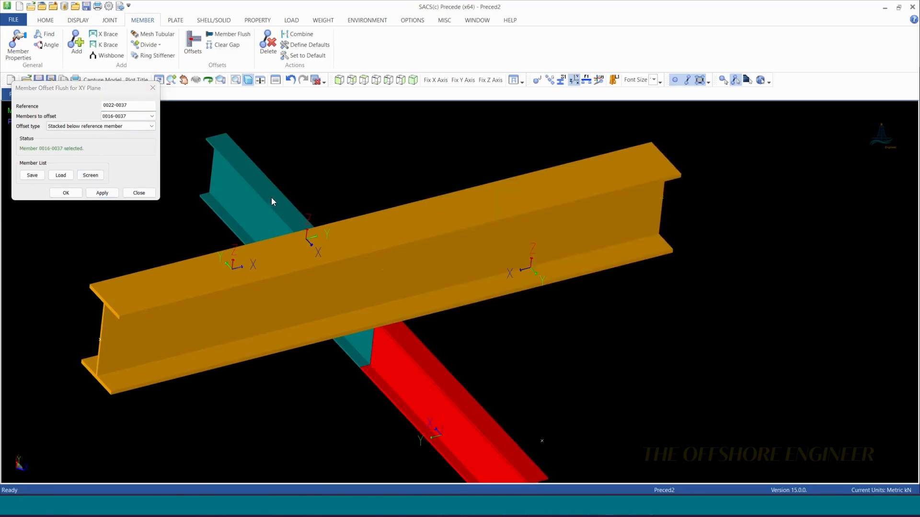
{"action": "left_click", "coordinate": [120, 126]}
{"action": "left_click", "coordinate": [97, 153]}
{"action": "left_click", "coordinate": [101, 193]}
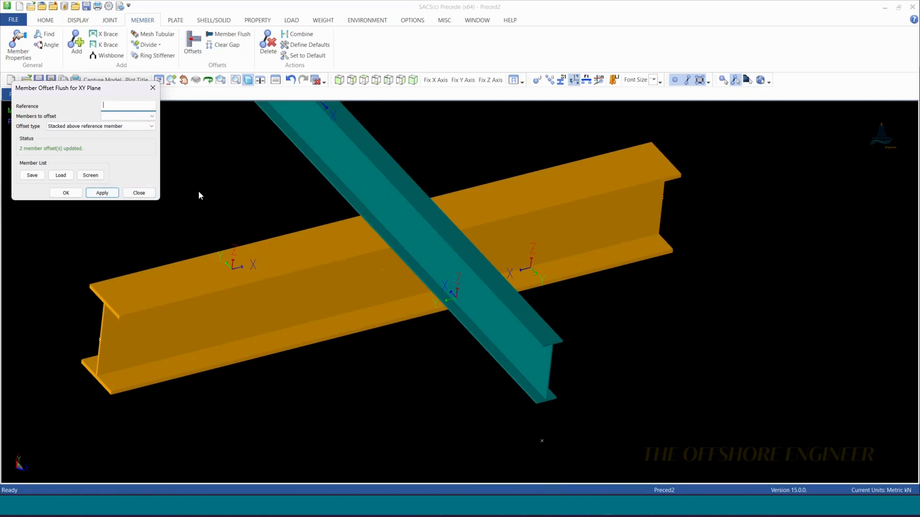
- Return members 0016-0037 and 0021-0037 to top flush with reference member 0022-0037, and close the member flush settings
{"action": "left_click", "coordinate": [118, 127]}
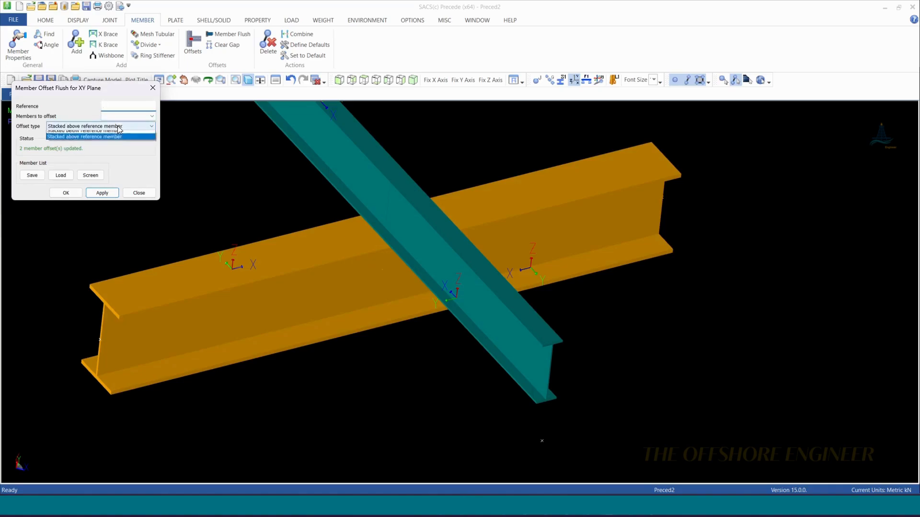
{"action": "left_click", "coordinate": [96, 132]}
{"action": "left_click", "coordinate": [550, 200]}
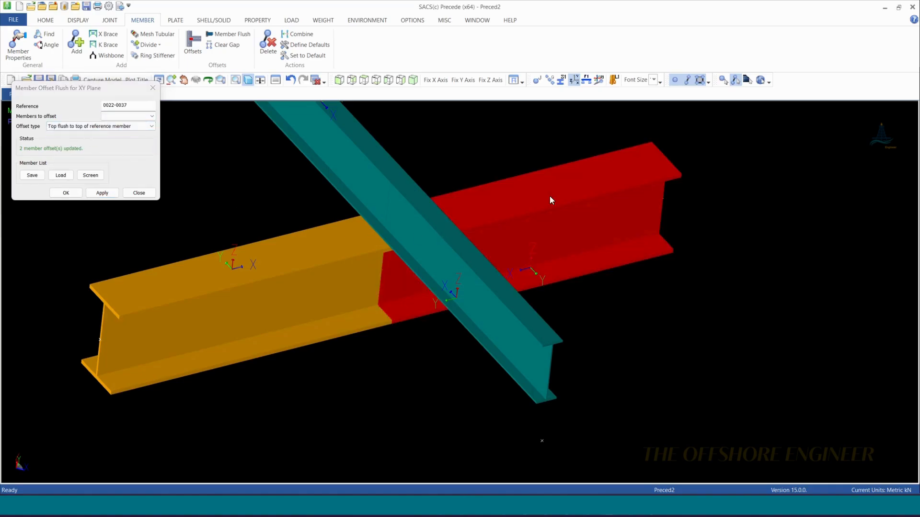
{"action": "left_click", "coordinate": [545, 362]}
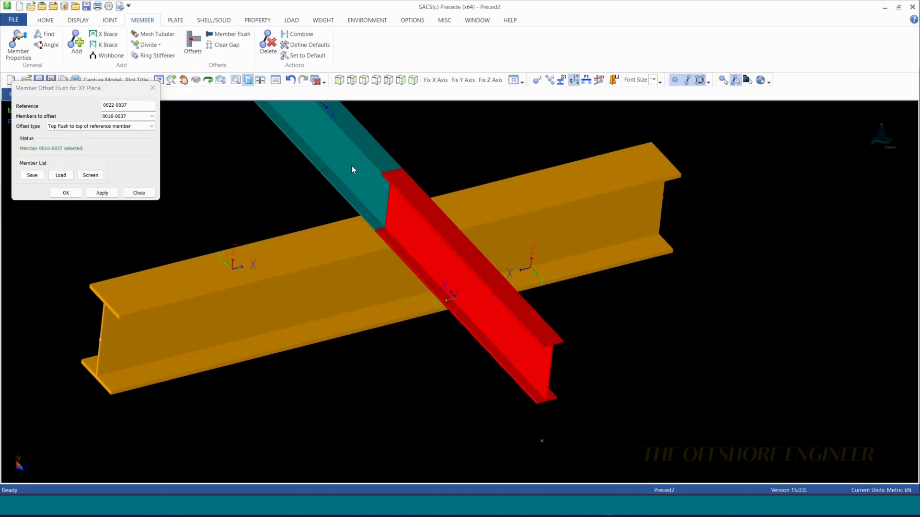
{"action": "left_click", "coordinate": [102, 192]}
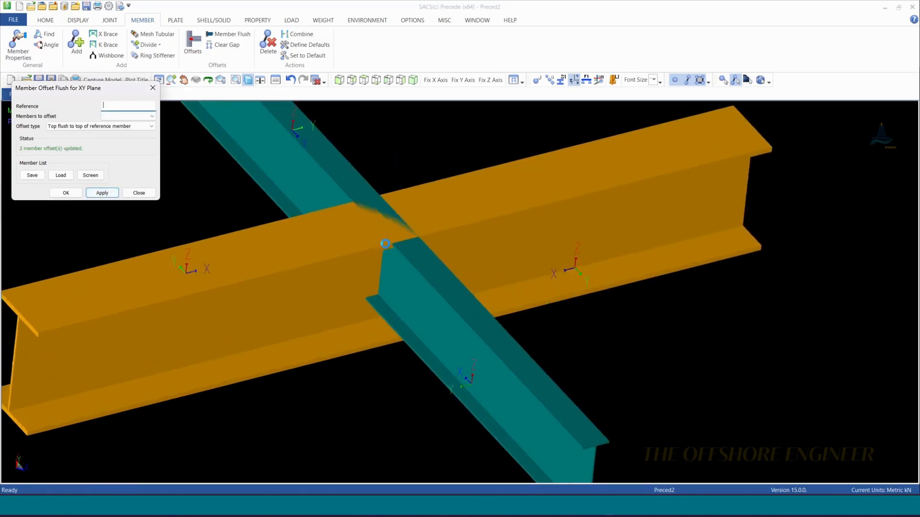
{"action": "scroll", "coordinate": [285, 231], "scroll_direction": "down", "scroll_amount": 5}
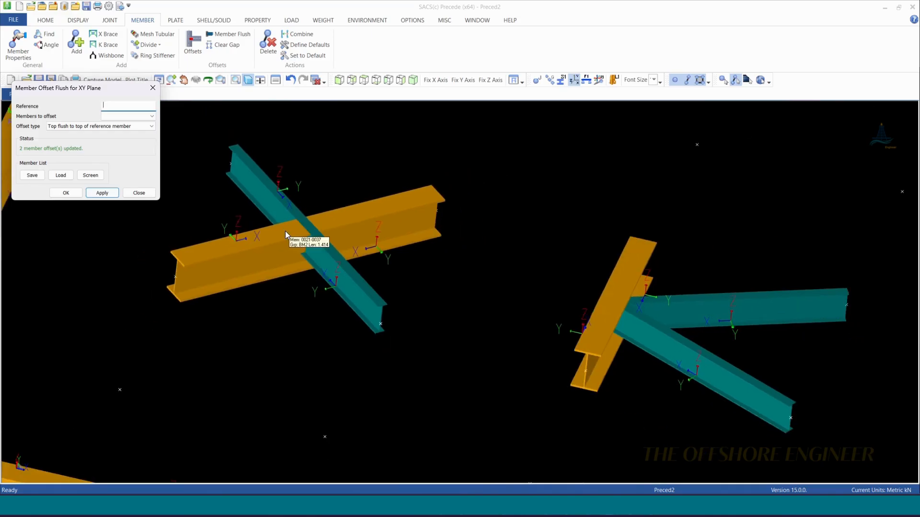
{"action": "scroll", "coordinate": [689, 367], "scroll_direction": "up", "scroll_amount": 1}
{"action": "scroll", "coordinate": [687, 366], "scroll_direction": "down", "scroll_amount": 1}
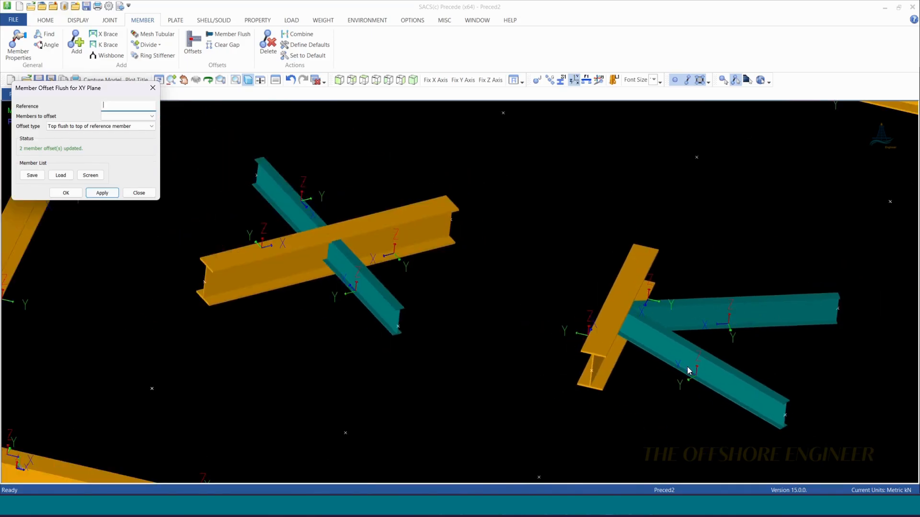
{"action": "scroll", "coordinate": [645, 356], "scroll_direction": "up", "scroll_amount": 2}
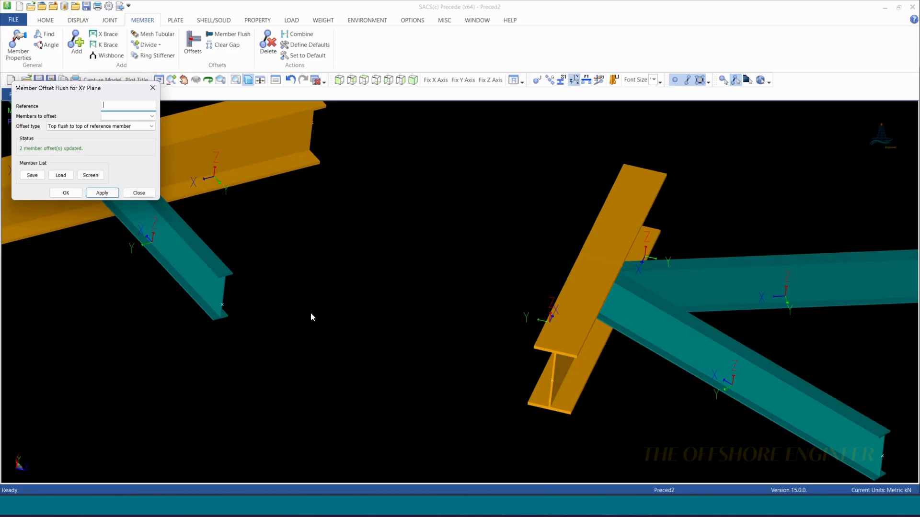
{"action": "left_click", "coordinate": [153, 88]}
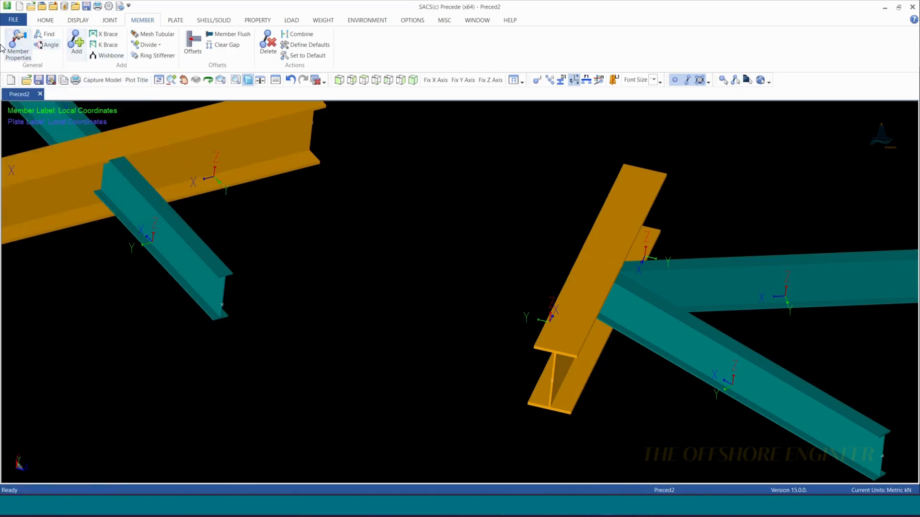
- Set the orientation angle of member 0017-0038 to 90 degrees in the member properties
{"action": "left_click", "coordinate": [18, 46]}
{"action": "left_click", "coordinate": [562, 340]}
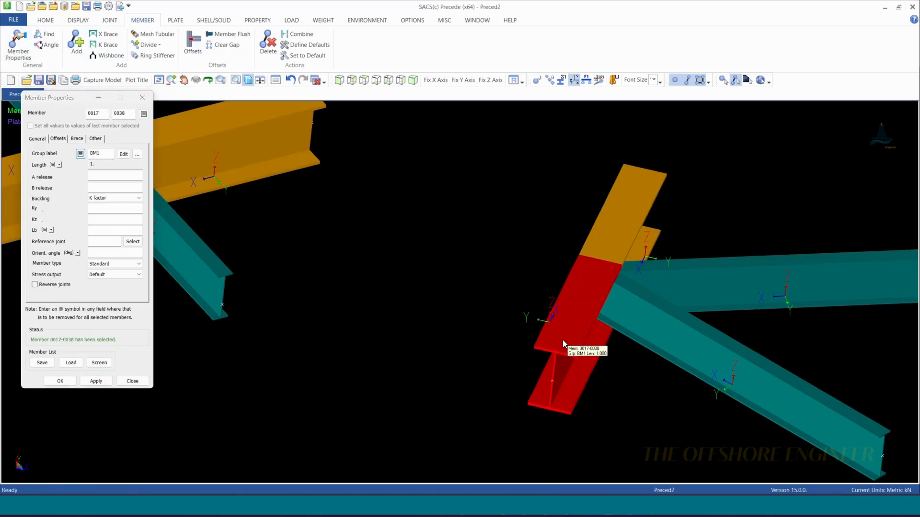
{"action": "left_click", "coordinate": [106, 254]}
{"action": "type", "text": "90"}
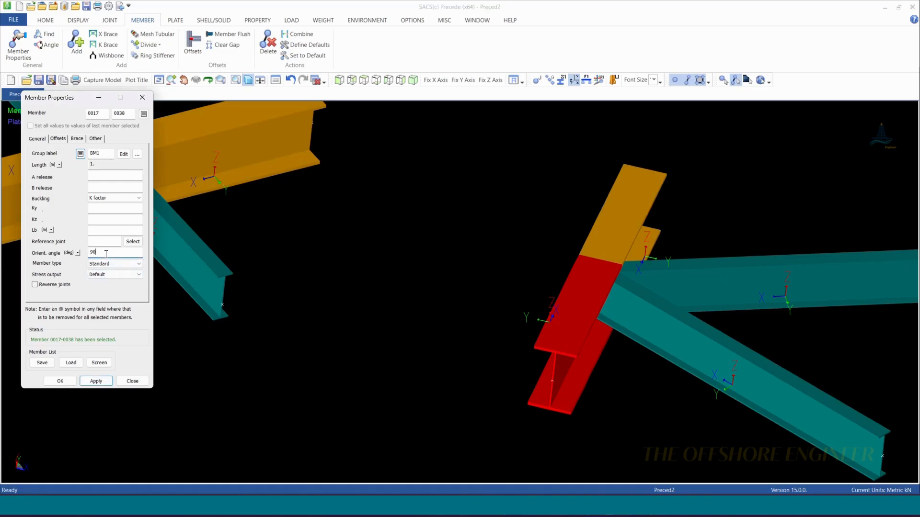
{"action": "key", "text": "Return"}
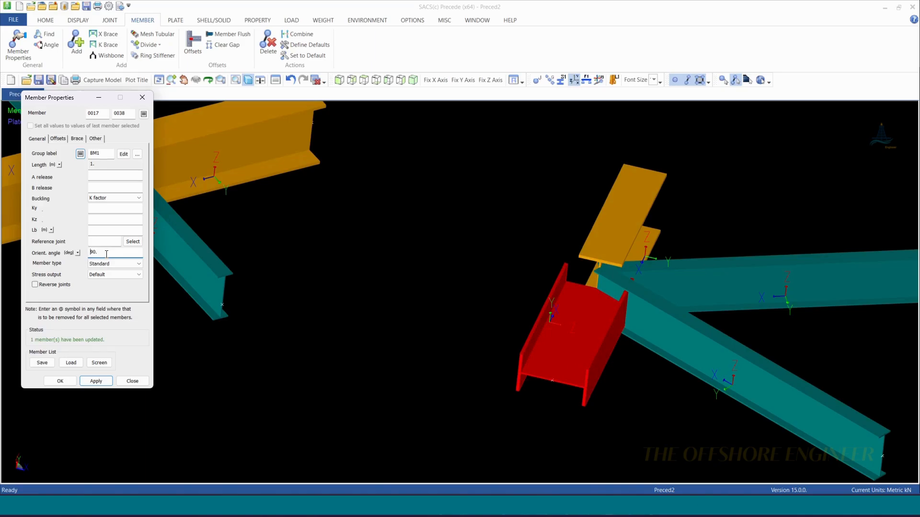
- Undo the orientation change on member 0017-0038 and close the member properties
{"action": "key", "text": "ctrl+z"}
{"action": "scroll", "coordinate": [284, 260], "scroll_direction": "down", "scroll_amount": 5}
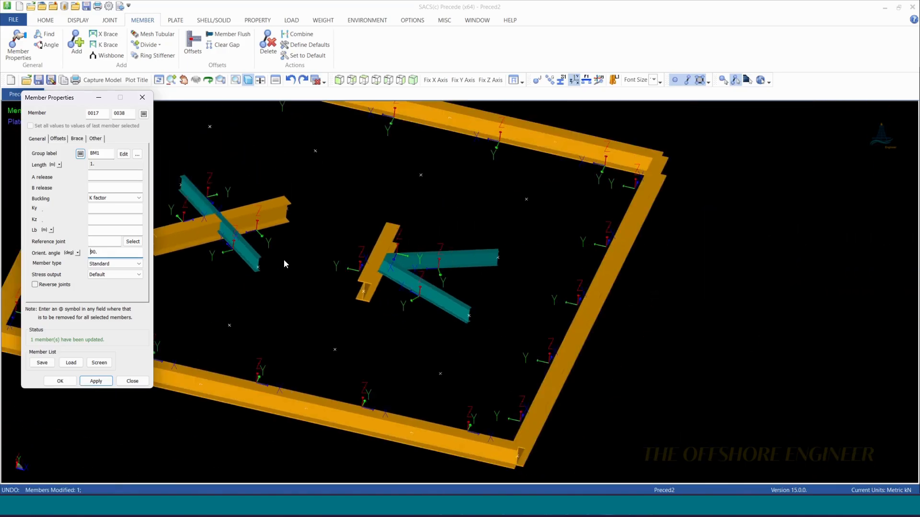
{"action": "scroll", "coordinate": [285, 259], "scroll_direction": "up", "scroll_amount": 2}
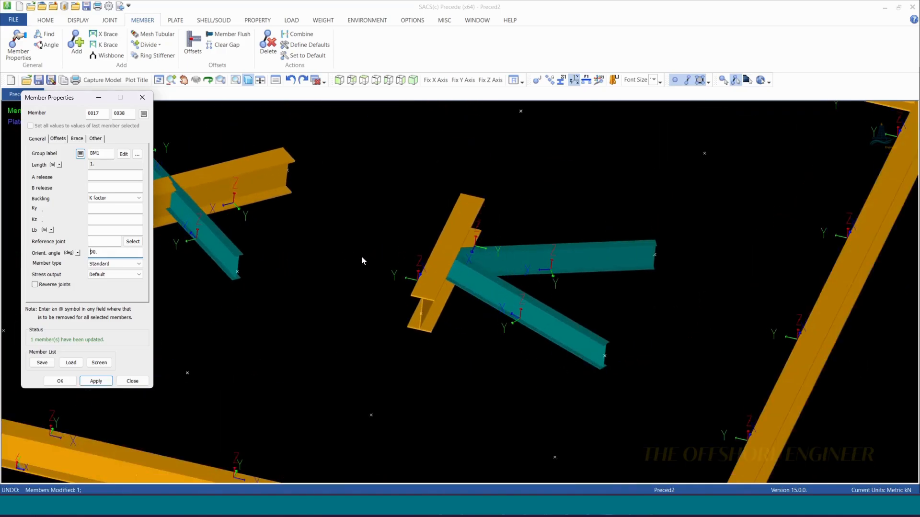
{"action": "left_click", "coordinate": [143, 97]}
- Offset members 0018-0038 and 0024-0038 with their tops flush to the top of reference member 0017-0038
{"action": "left_click", "coordinate": [228, 34]}
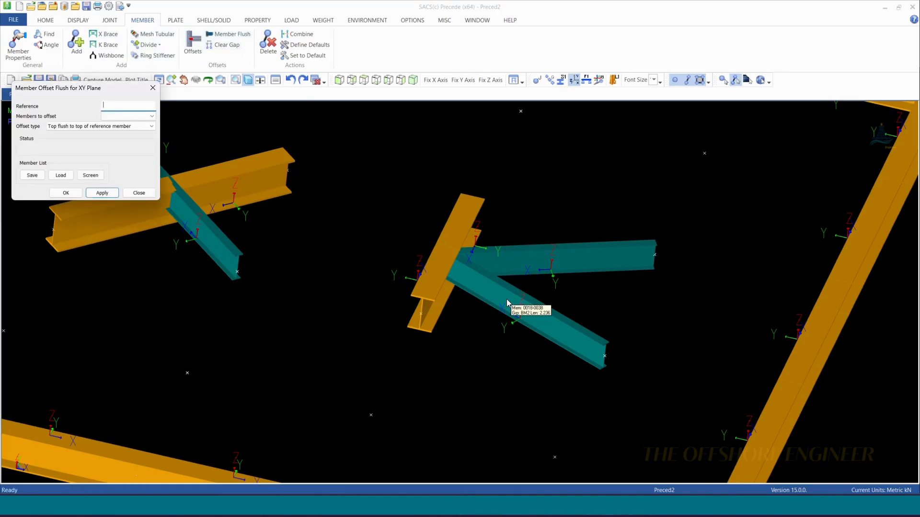
{"action": "left_click", "coordinate": [437, 288]}
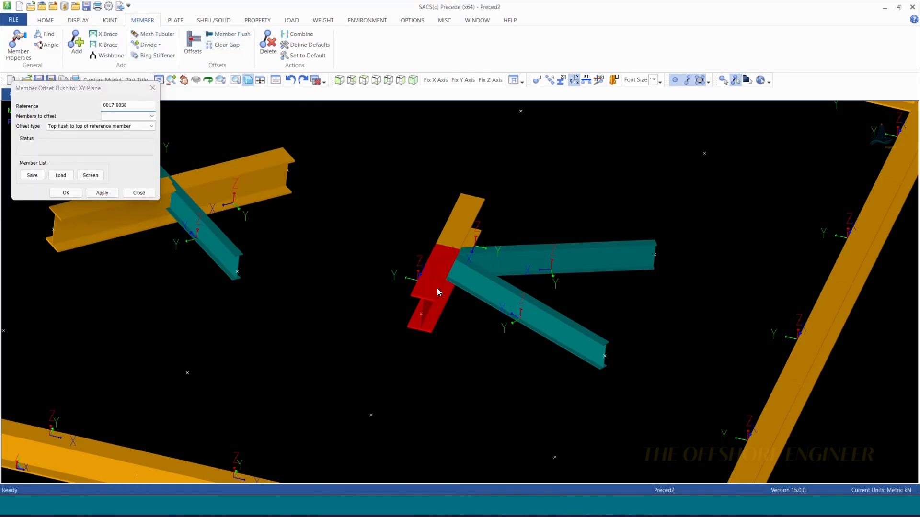
{"action": "left_click", "coordinate": [516, 306]}
{"action": "left_click", "coordinate": [556, 254]}
{"action": "left_click", "coordinate": [96, 193]}
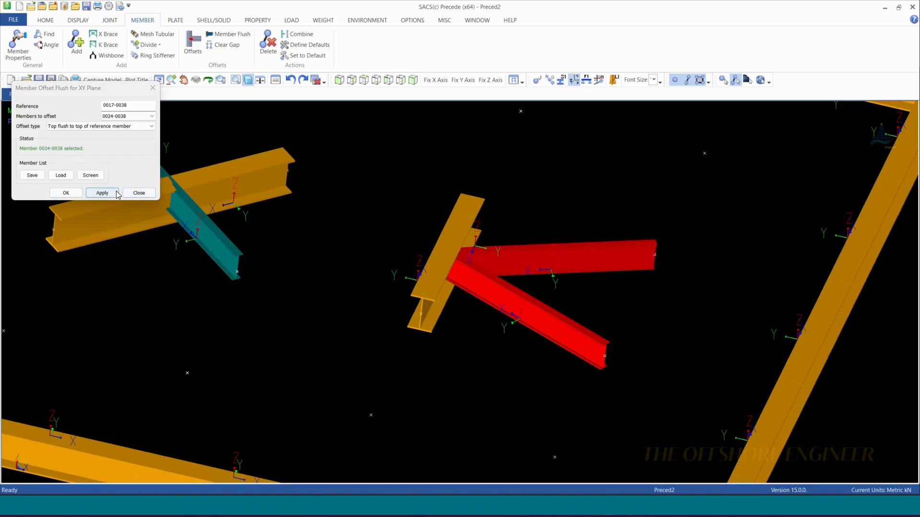
{"action": "scroll", "coordinate": [364, 230], "scroll_direction": "up", "scroll_amount": 5}
{"action": "scroll", "coordinate": [488, 249], "scroll_direction": "down", "scroll_amount": 5}
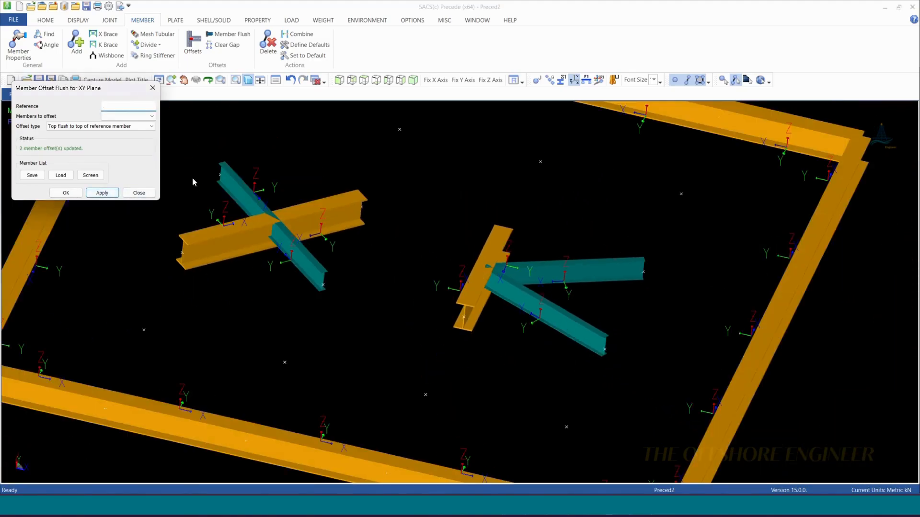
{"action": "left_click", "coordinate": [139, 192]}
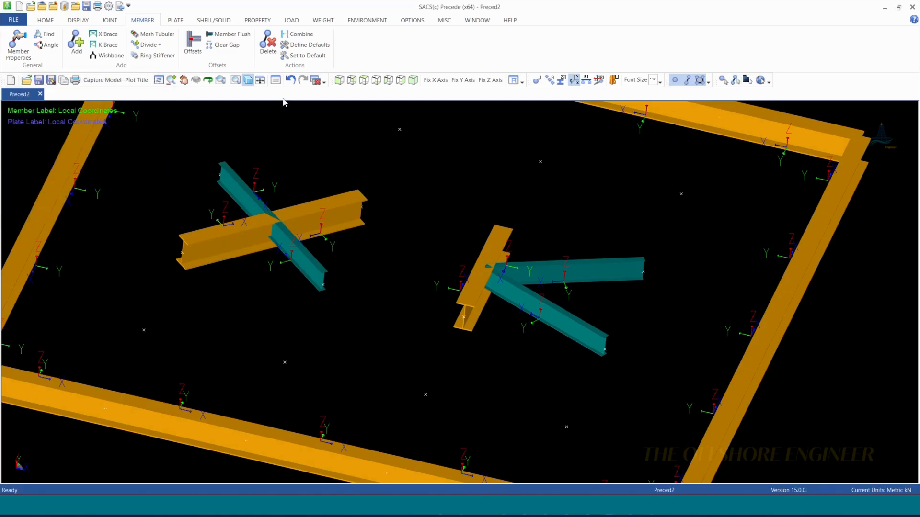
- Display the model in plan view as wireframe, replacing the local coordinate labels with member group labels
{"action": "left_click", "coordinate": [363, 82]}
{"action": "scroll", "coordinate": [518, 283], "scroll_direction": "up", "scroll_amount": 3}
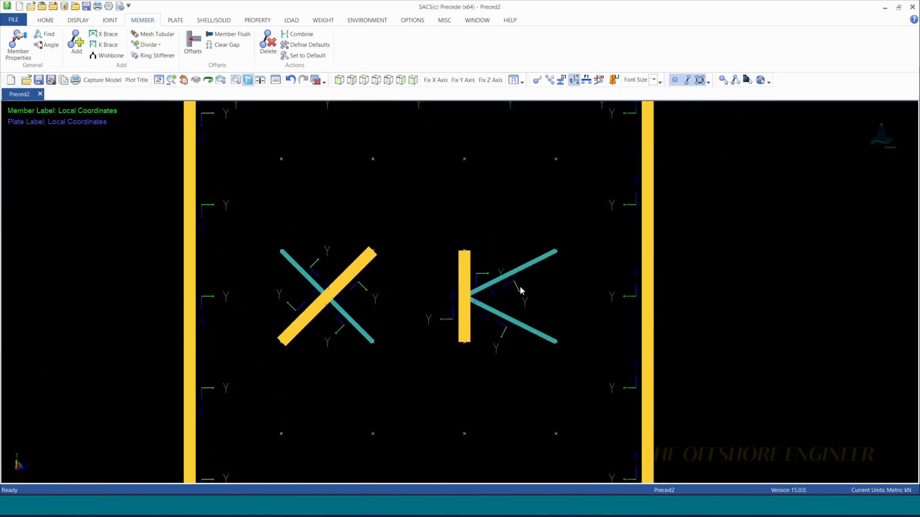
{"action": "left_click", "coordinate": [248, 80]}
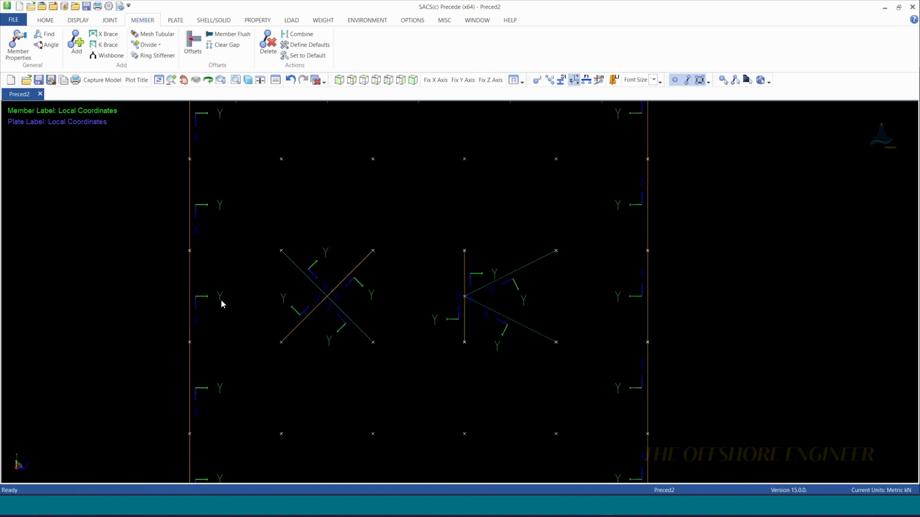
{"action": "scroll", "coordinate": [200, 323], "scroll_direction": "up", "scroll_amount": 2}
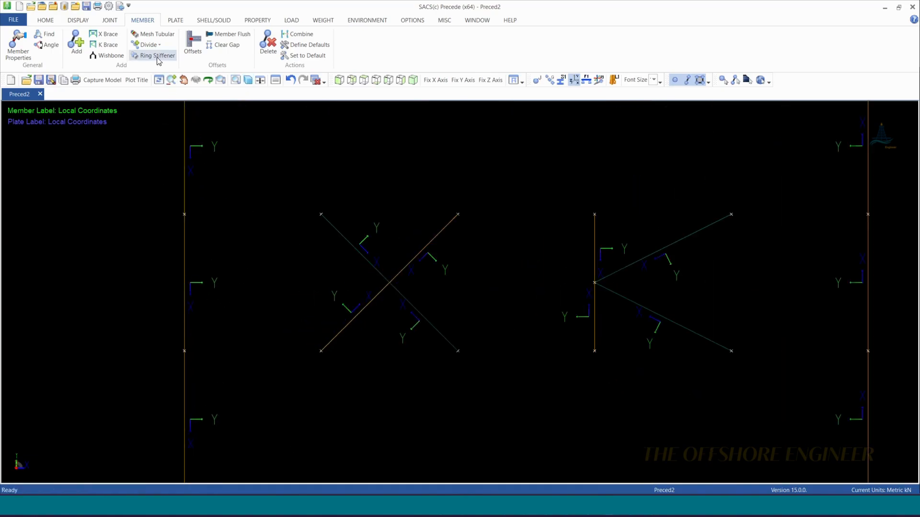
{"action": "scroll", "coordinate": [759, 251], "scroll_direction": "down", "scroll_amount": 4}
{"action": "scroll", "coordinate": [512, 241], "scroll_direction": "up", "scroll_amount": 4}
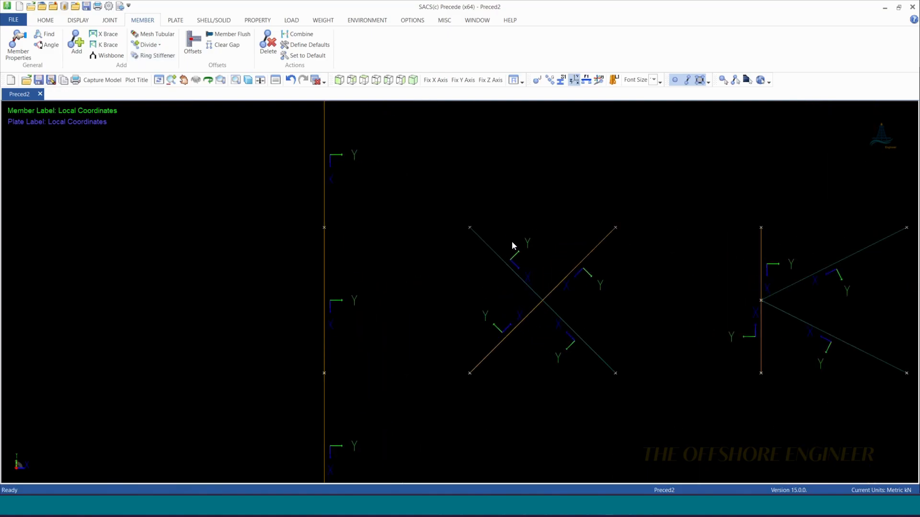
{"action": "left_click", "coordinate": [574, 80]}
{"action": "left_click", "coordinate": [549, 79]}
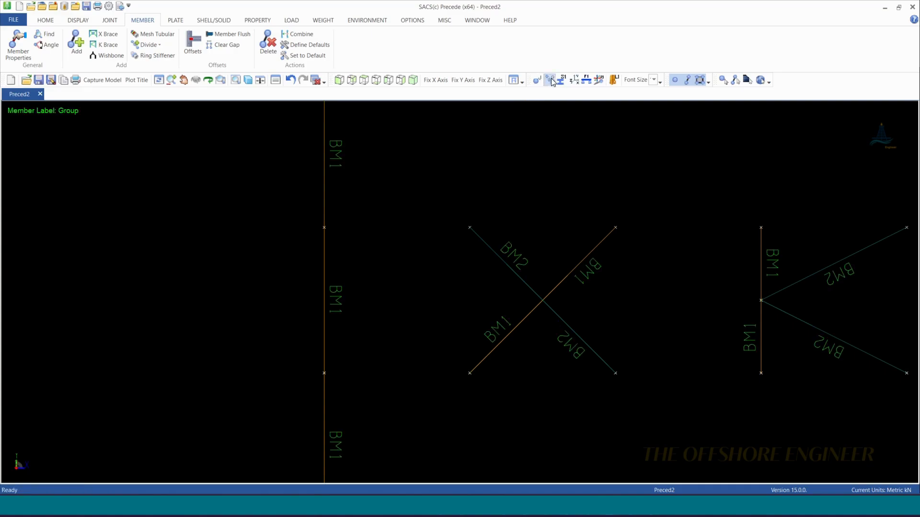
- Start dividing members by ratio and bring the upper-left corner of the BM1 frame into view
{"action": "left_click", "coordinate": [158, 46]}
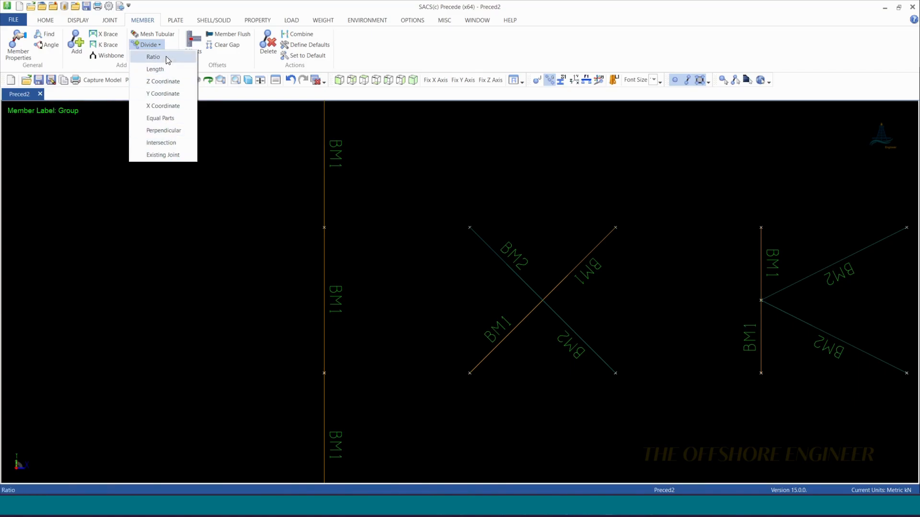
{"action": "left_click", "coordinate": [153, 56]}
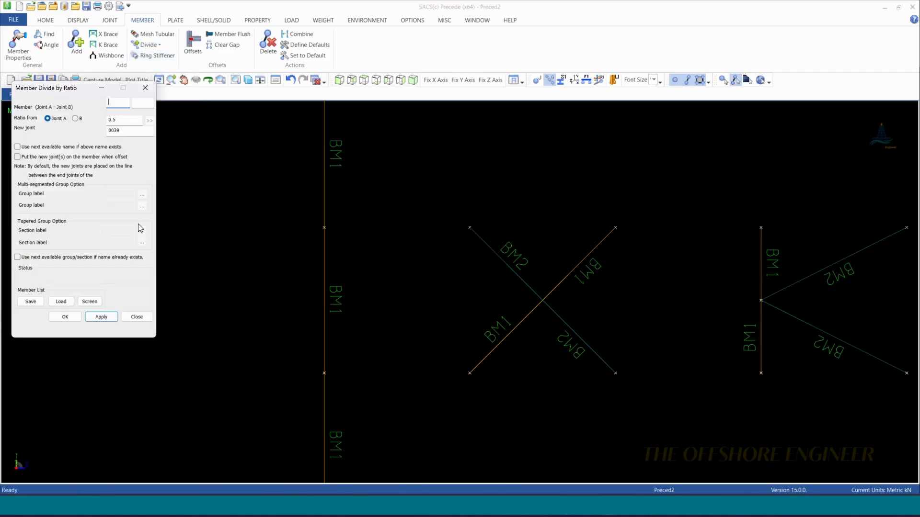
{"action": "left_click_drag", "start_coordinate": [69, 90], "coordinate": [113, 212]}
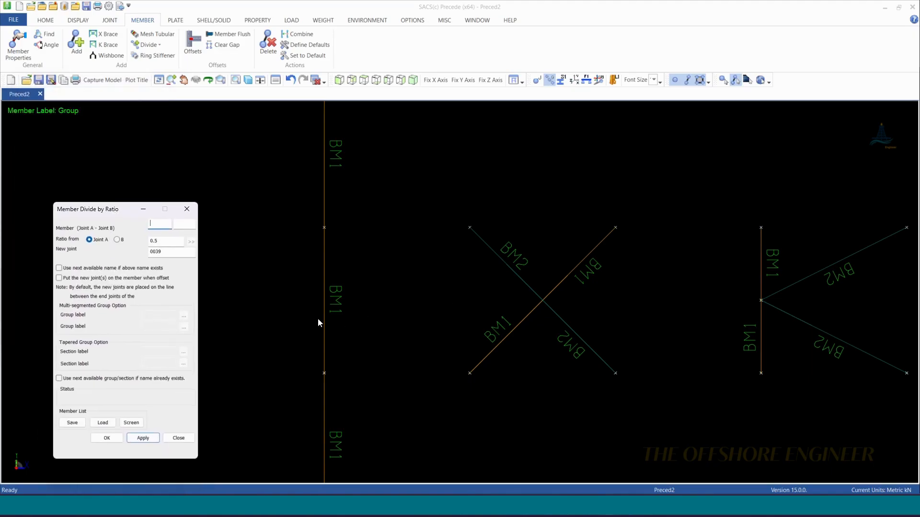
{"action": "scroll", "coordinate": [317, 316], "scroll_direction": "down", "scroll_amount": 3}
{"action": "scroll", "coordinate": [326, 265], "scroll_direction": "up", "scroll_amount": 4}
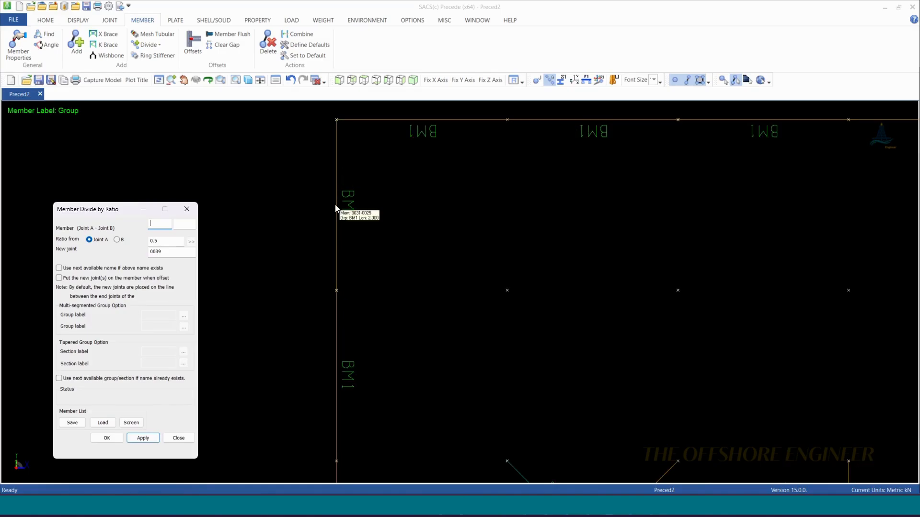
- Measure the distance between joints 0031 and 0025 at the upper-left corner of the frame
{"action": "left_click", "coordinate": [110, 20]}
{"action": "left_click", "coordinate": [50, 44]}
{"action": "left_click_drag", "start_coordinate": [62, 97], "coordinate": [503, 171]}
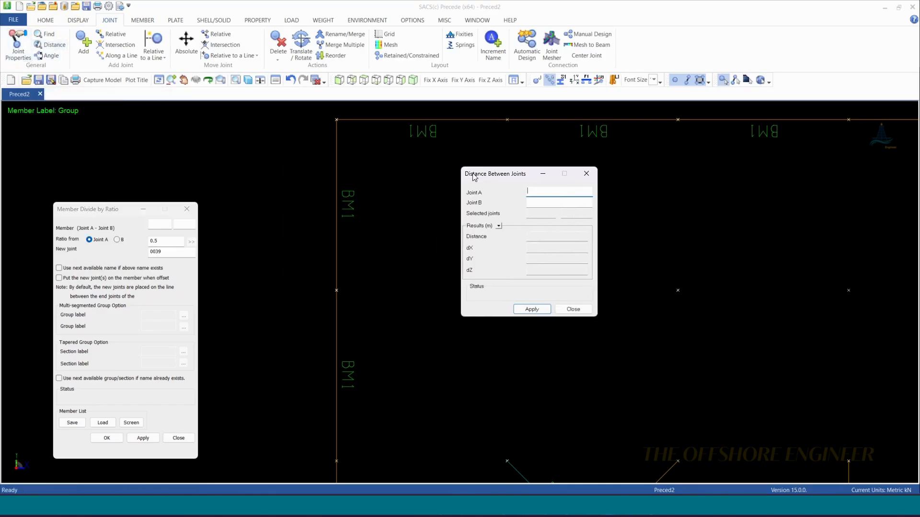
{"action": "left_click", "coordinate": [337, 120]}
{"action": "left_click", "coordinate": [335, 288]}
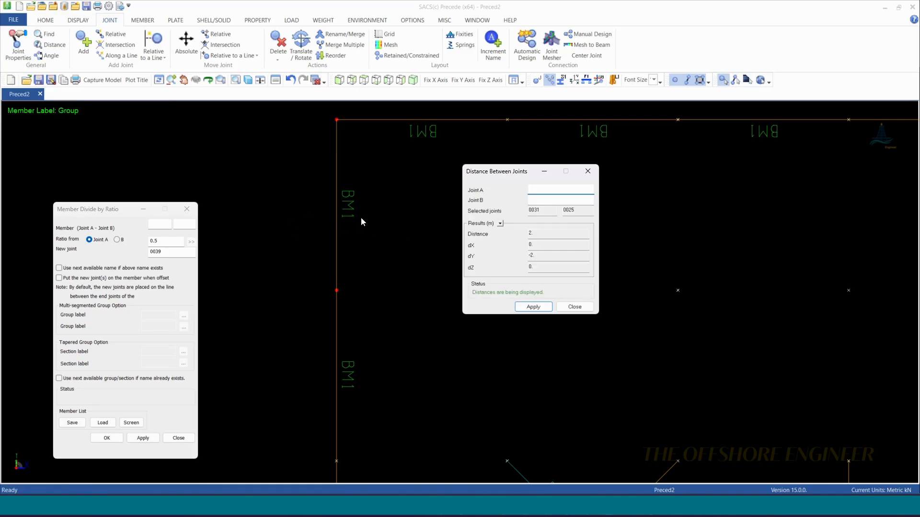
- Divide member 0031-0025 at a ratio of 0.5 and measure the distance from joint 0025 to the new joint
{"action": "left_click", "coordinate": [84, 210]}
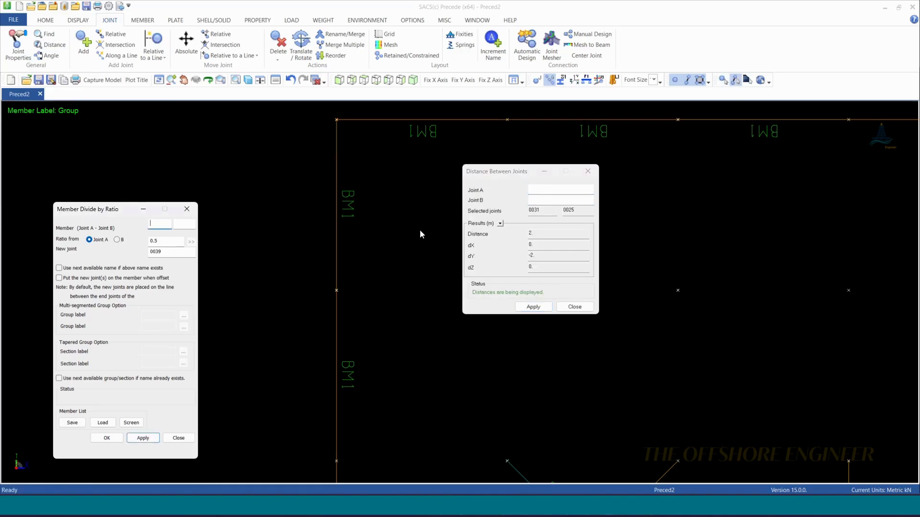
{"action": "left_click", "coordinate": [344, 221]}
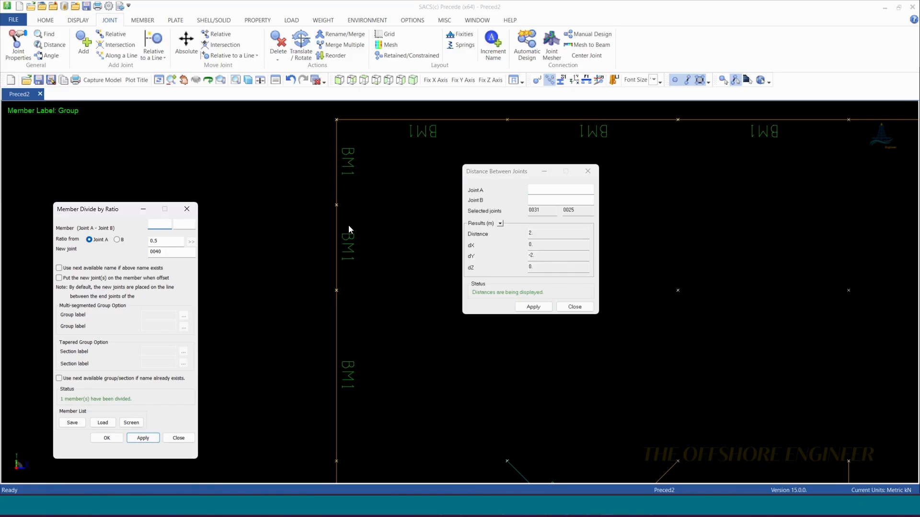
{"action": "left_click", "coordinate": [487, 224]}
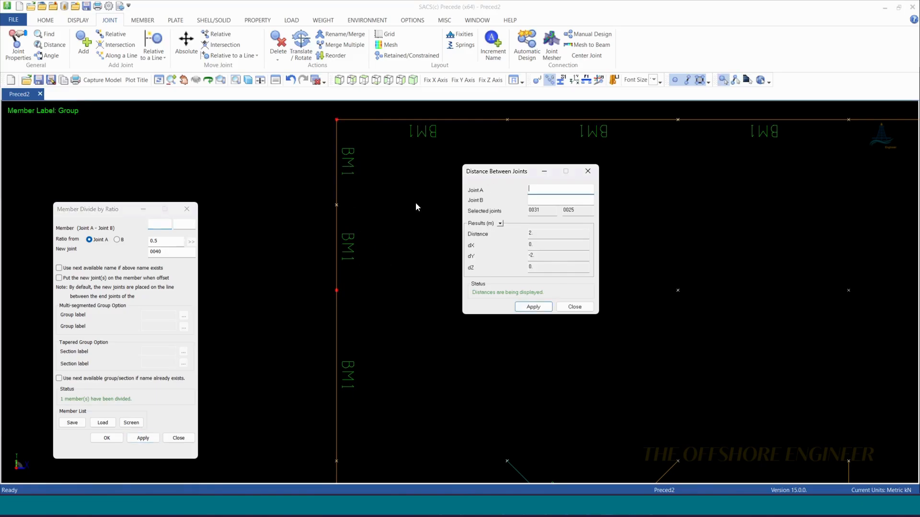
{"action": "left_click", "coordinate": [334, 293]}
{"action": "left_click", "coordinate": [340, 207]}
{"action": "scroll", "coordinate": [361, 198], "scroll_direction": "down", "scroll_amount": 3}
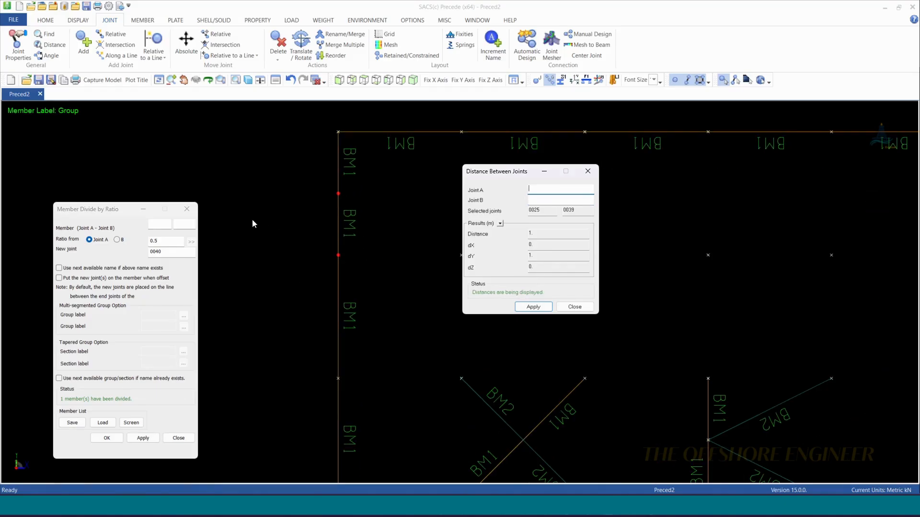
- Divide the member between joints 0039 and 0025 at ratio 0.7 from joint A, and measure from joint 0039 to the new joint
{"action": "left_click", "coordinate": [150, 240]}
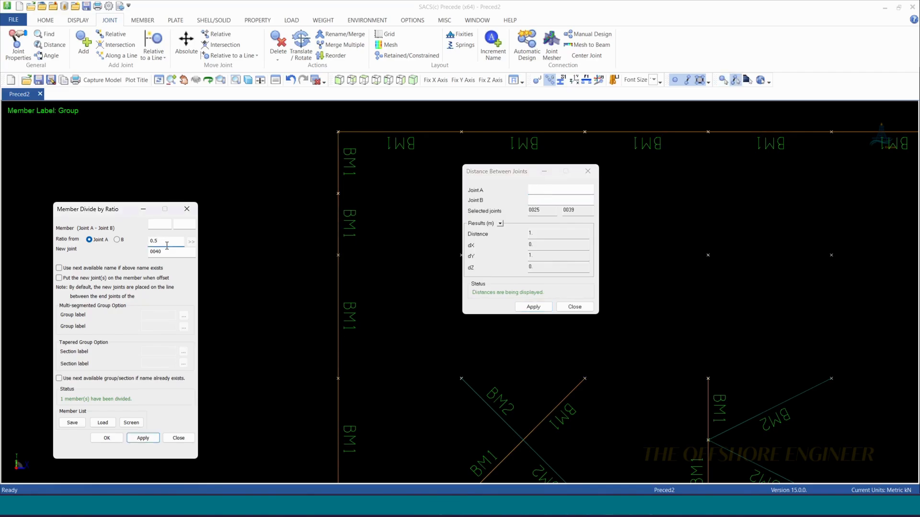
{"action": "key", "text": "BackSpace"}
{"action": "type", "text": "7"}
{"action": "left_click", "coordinate": [338, 222]}
{"action": "left_click", "coordinate": [486, 189]}
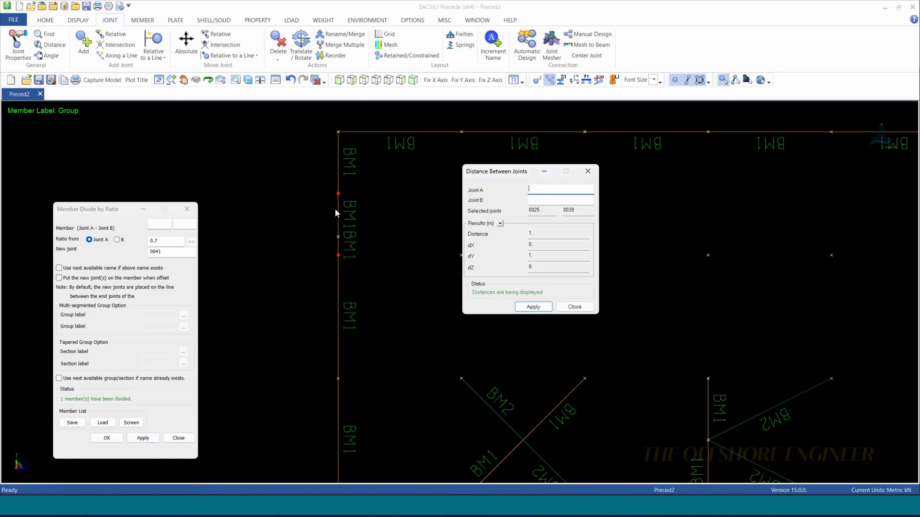
{"action": "left_click", "coordinate": [338, 194]}
{"action": "left_click", "coordinate": [341, 237]}
- Divide member 0031-0039 at ratio 0.7 from joint B, and measure from joint 0039 to the new joint
{"action": "left_click", "coordinate": [117, 240]}
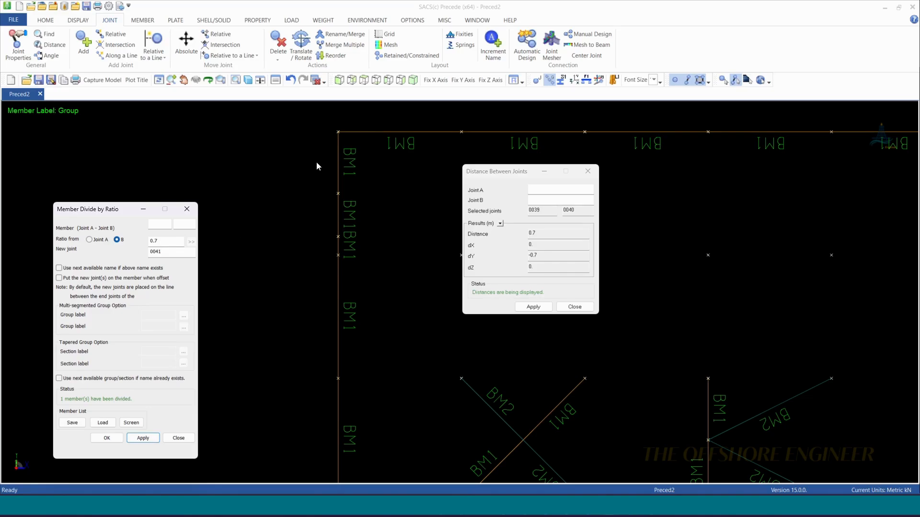
{"action": "left_click", "coordinate": [341, 165]}
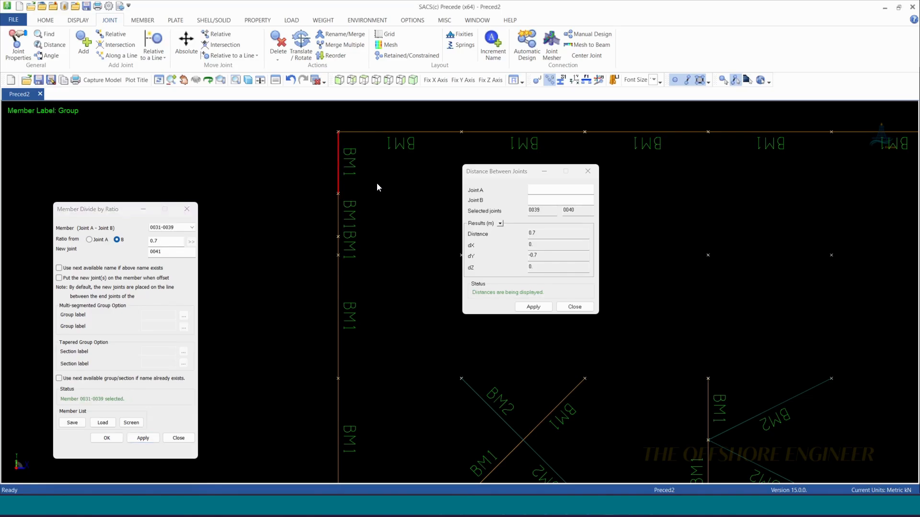
{"action": "left_click", "coordinate": [485, 179]}
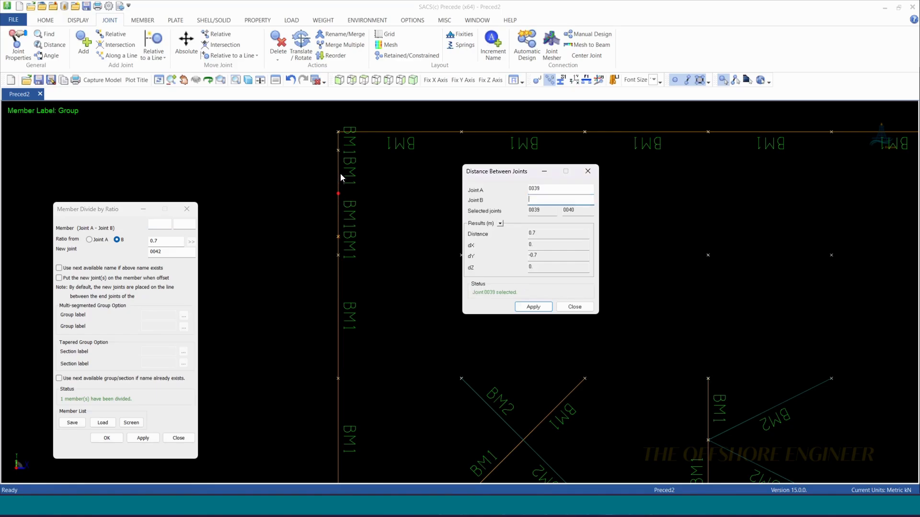
{"action": "left_click", "coordinate": [338, 150]}
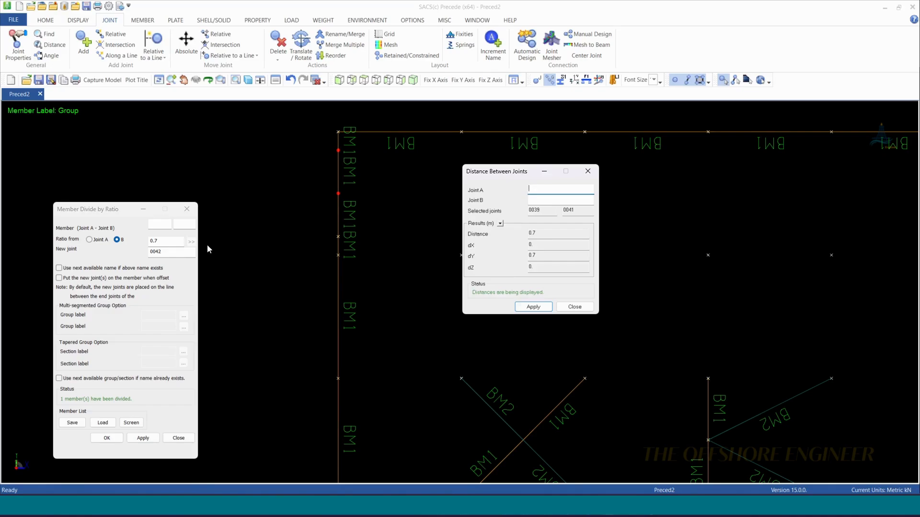
- Divide member 0025-0019 by length, placing the new joint 0.2 m from joint A
{"action": "left_click", "coordinate": [187, 208]}
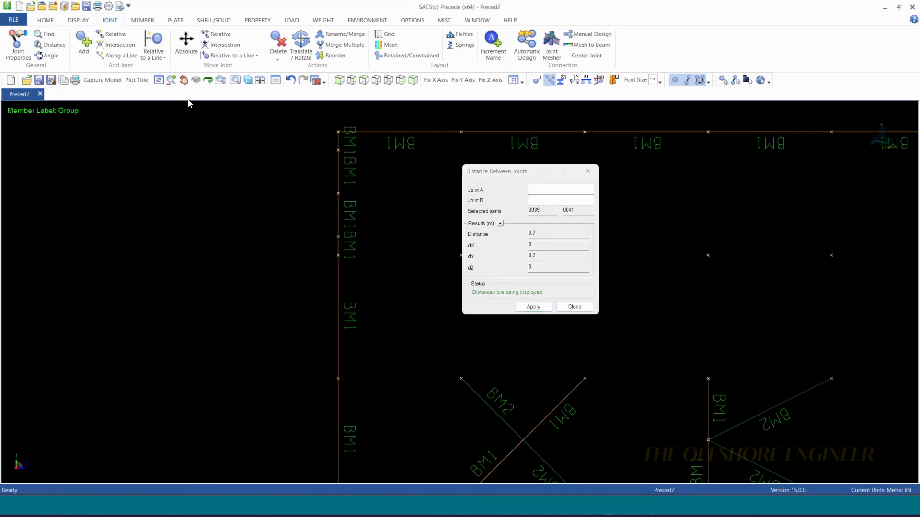
{"action": "left_click", "coordinate": [143, 21]}
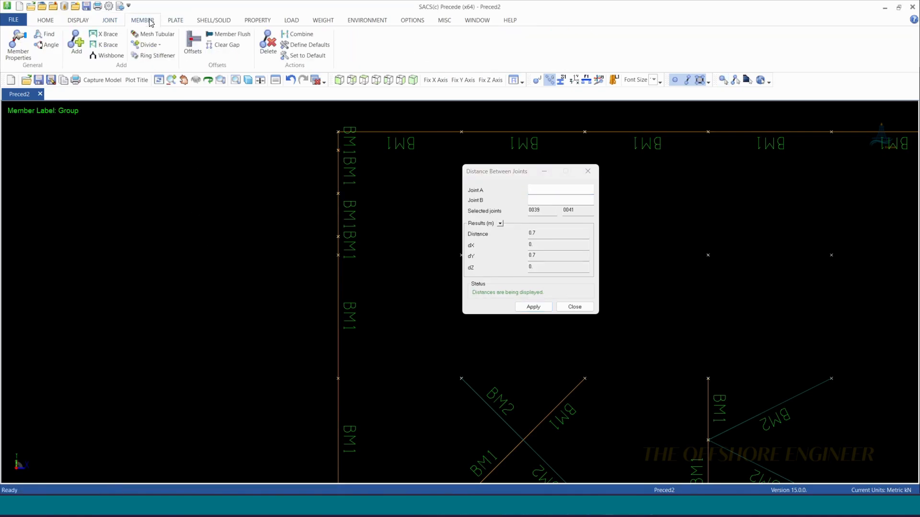
{"action": "left_click", "coordinate": [150, 45]}
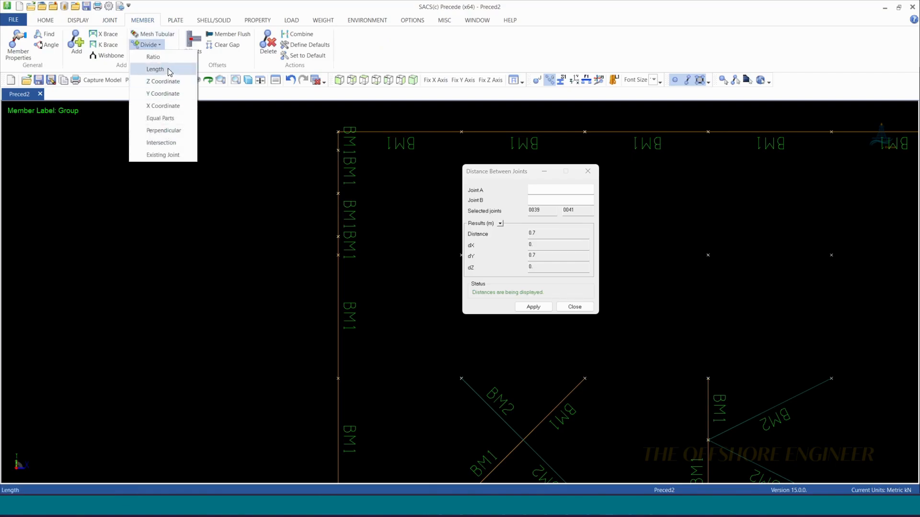
{"action": "left_click", "coordinate": [168, 69]}
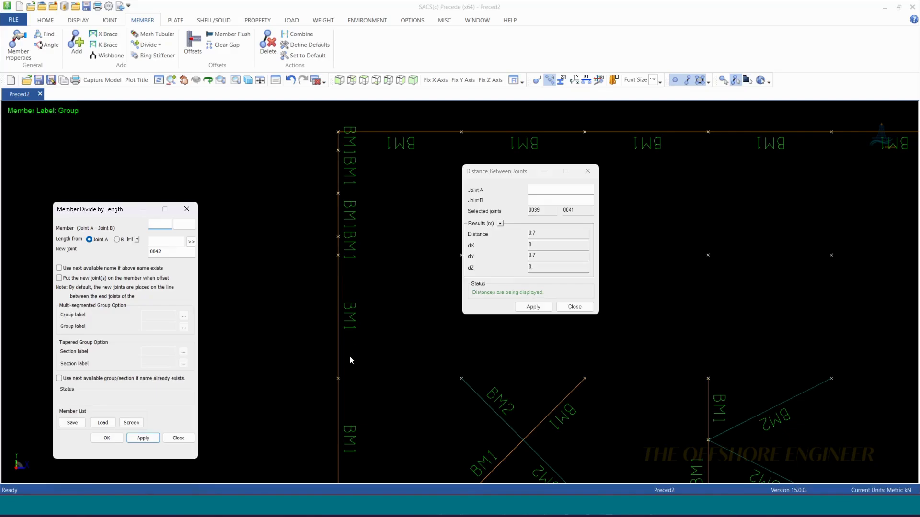
{"action": "left_click", "coordinate": [339, 293]}
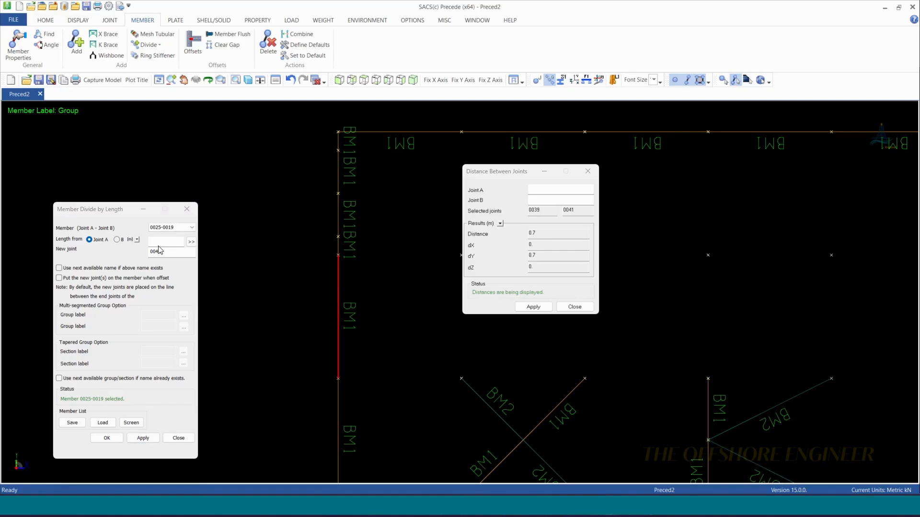
{"action": "left_click", "coordinate": [173, 242]}
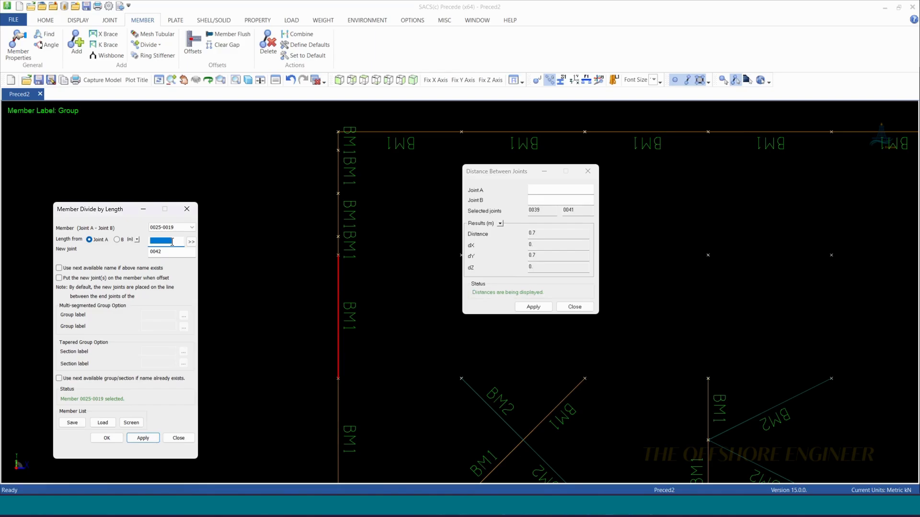
{"action": "type", "text": "0.2"}
{"action": "left_click", "coordinate": [138, 441]}
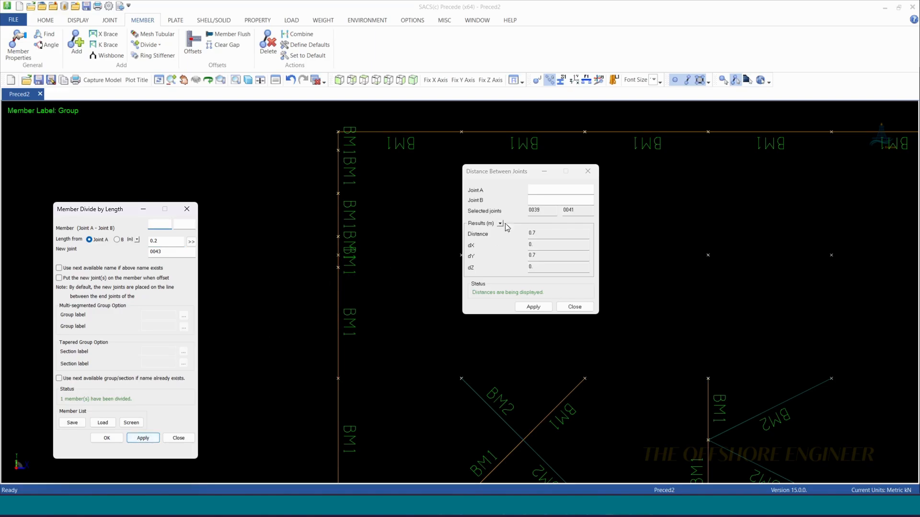
- Measure the distance from joint 0025 to the new joint just below it
{"action": "left_click", "coordinate": [481, 205]}
{"action": "left_click", "coordinate": [339, 256]}
{"action": "left_click", "coordinate": [339, 267]}
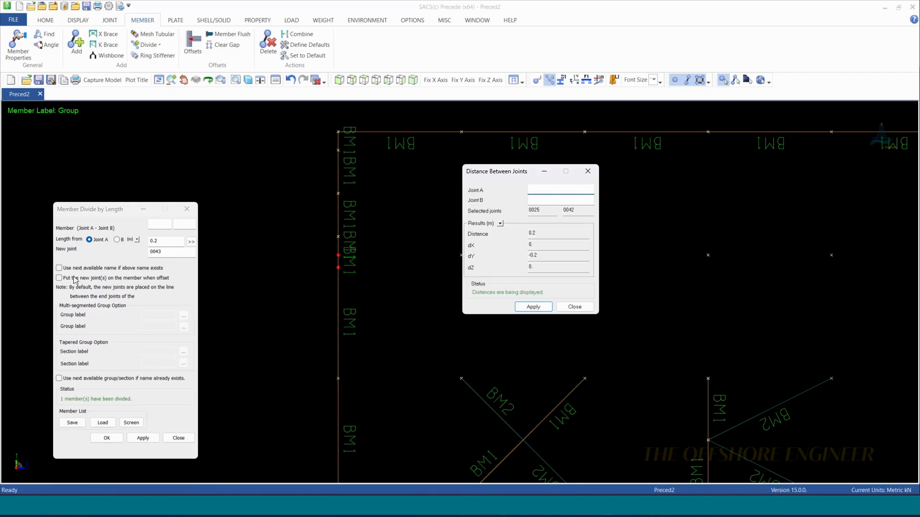
- Divide member 0042-0019 at a length of 0.2 m from joint B, and measure from joint 0019 to the new joint
{"action": "left_click", "coordinate": [117, 241]}
{"action": "left_click", "coordinate": [117, 240]}
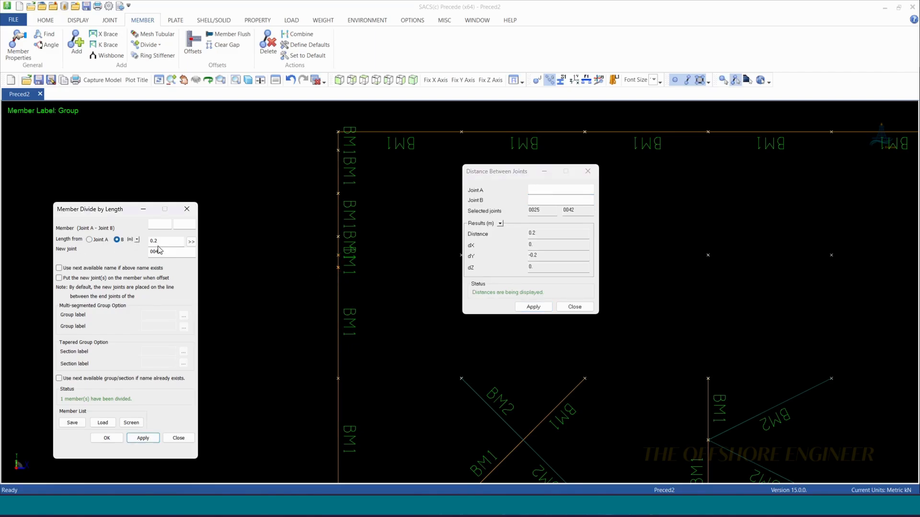
{"action": "left_click", "coordinate": [337, 347]}
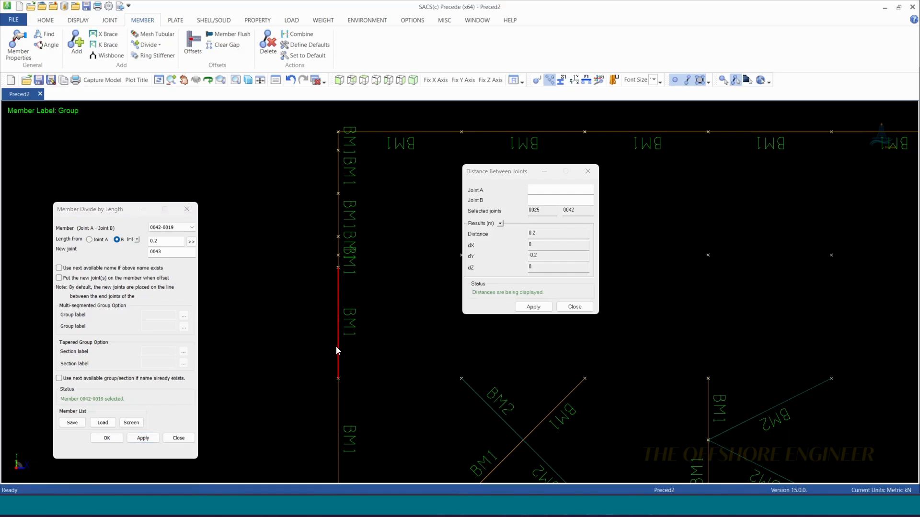
{"action": "left_click", "coordinate": [465, 224]}
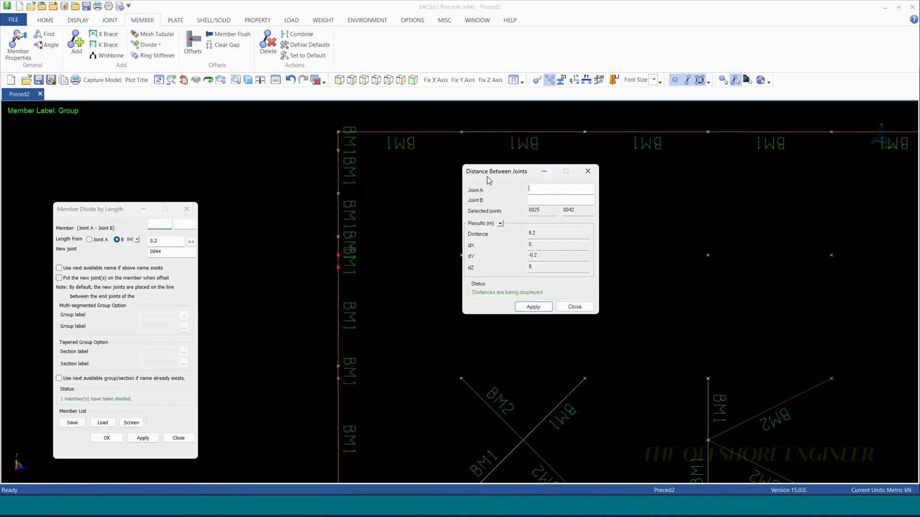
{"action": "left_click", "coordinate": [338, 378]}
{"action": "left_click", "coordinate": [338, 367]}
{"action": "left_click", "coordinate": [187, 210]}
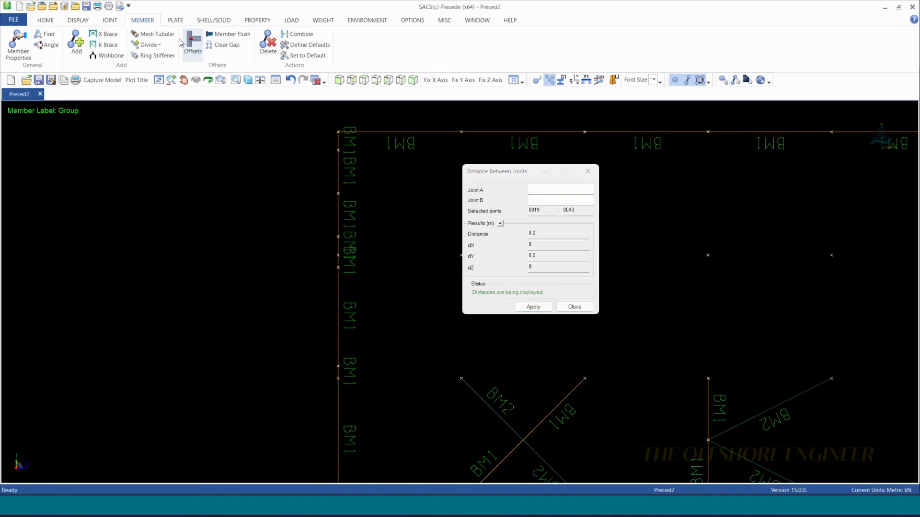
- Start a member division by X coordinate and check the coordinates of brace joints 0021 and 0037 in the joint properties
{"action": "left_click", "coordinate": [153, 44]}
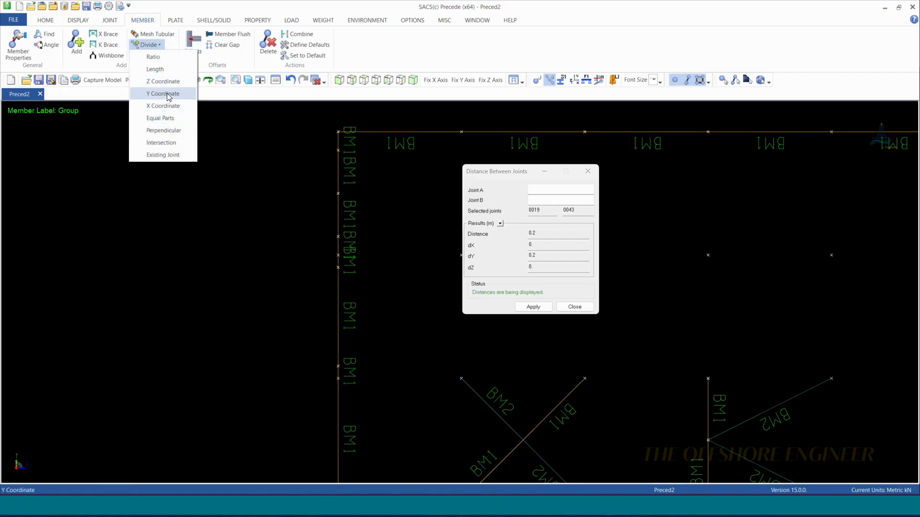
{"action": "left_click", "coordinate": [163, 106]}
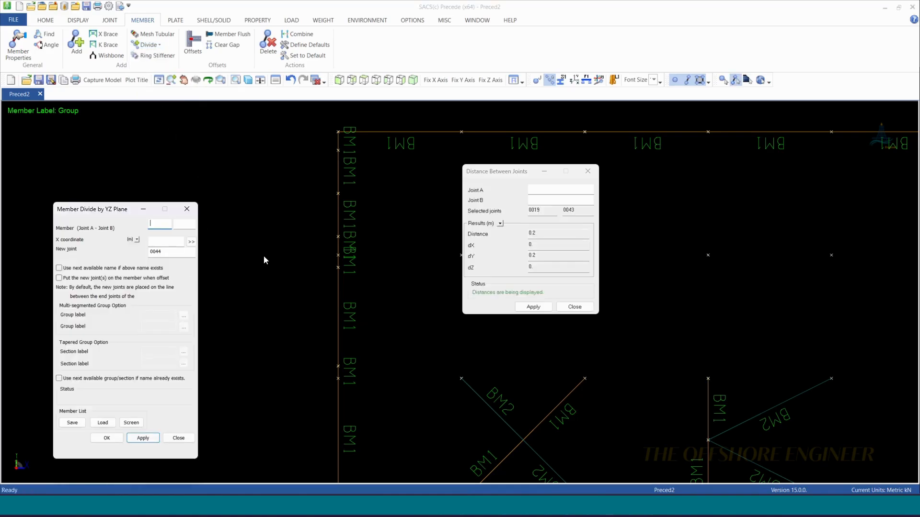
{"action": "scroll", "coordinate": [263, 255], "scroll_direction": "down", "scroll_amount": 2}
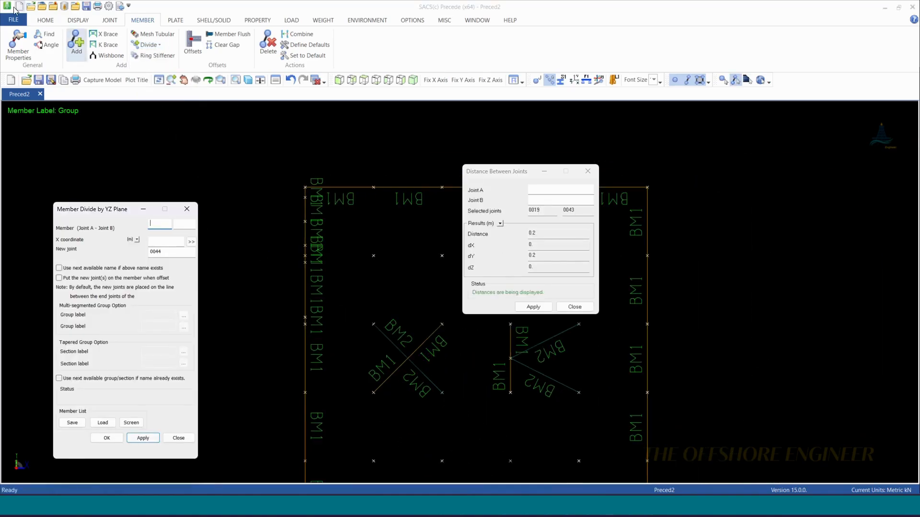
{"action": "left_click", "coordinate": [110, 20]}
{"action": "left_click", "coordinate": [18, 44]}
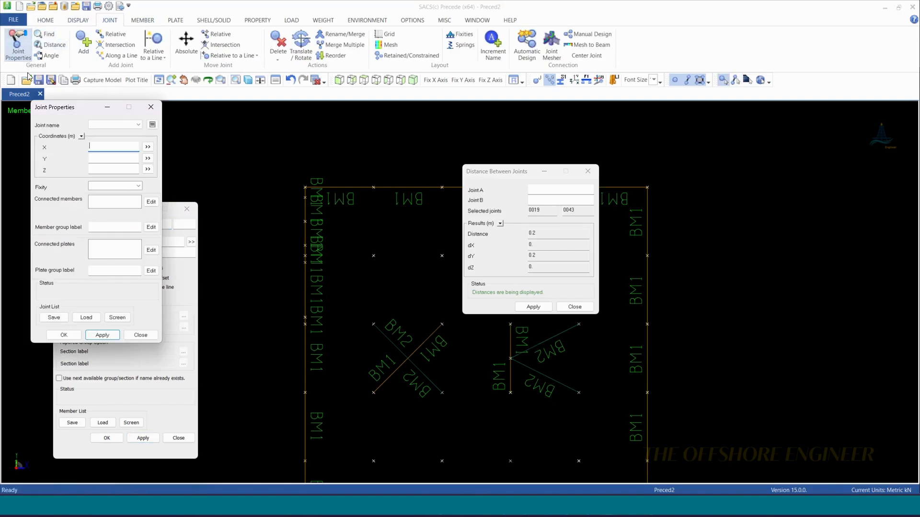
{"action": "left_click_drag", "start_coordinate": [34, 106], "coordinate": [455, 240]}
{"action": "left_click", "coordinate": [374, 325]}
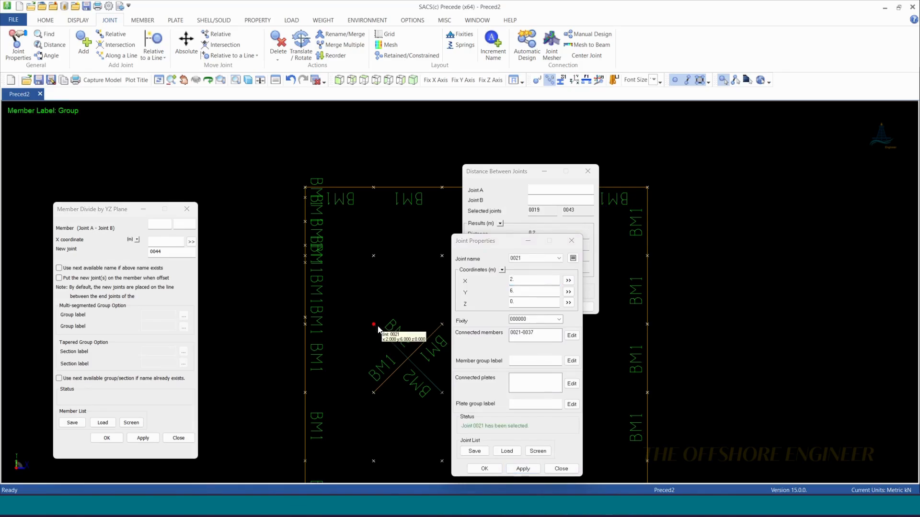
{"action": "left_click", "coordinate": [408, 360]}
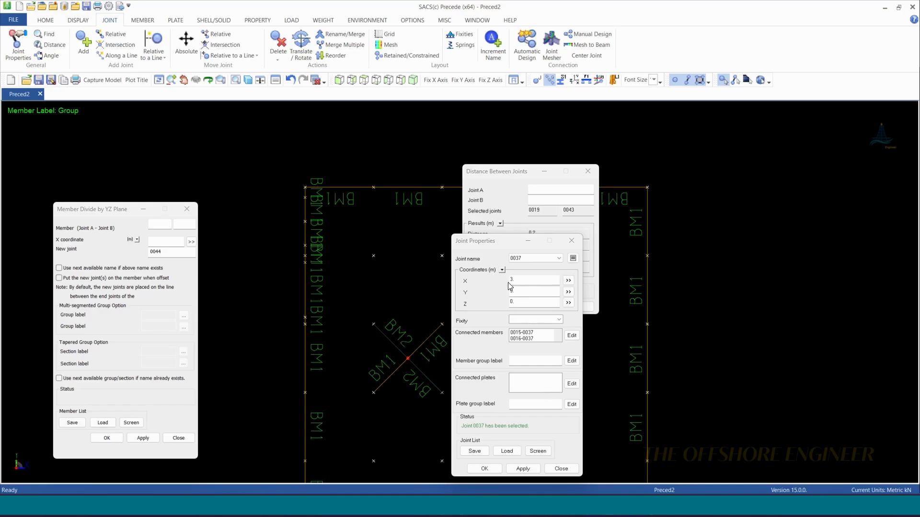
- Divide BM2 member 0021-0037 at X coordinate 2.5 m and check the new joint's coordinates
{"action": "double_click", "coordinate": [174, 241]}
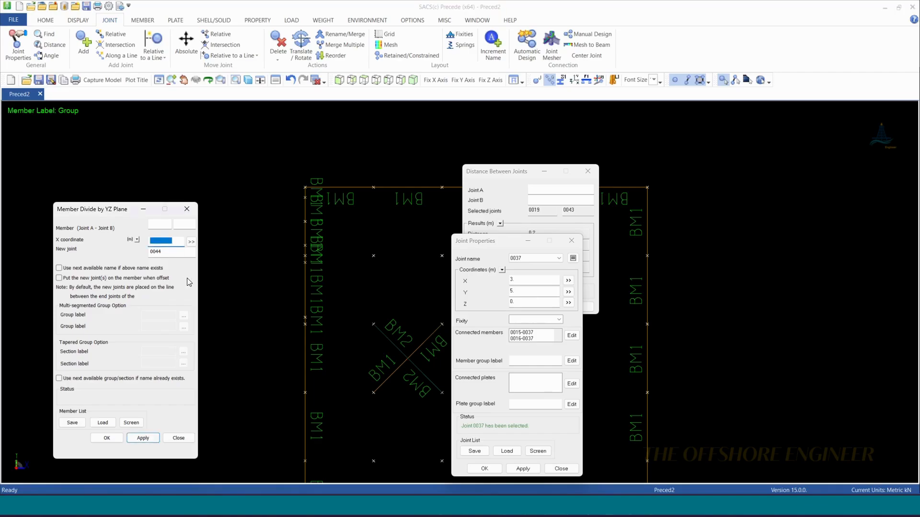
{"action": "type", "text": "2.5"}
{"action": "mouse_move", "coordinate": [398, 326]}
{"action": "scroll", "coordinate": [419, 362], "scroll_direction": "up", "scroll_amount": 3}
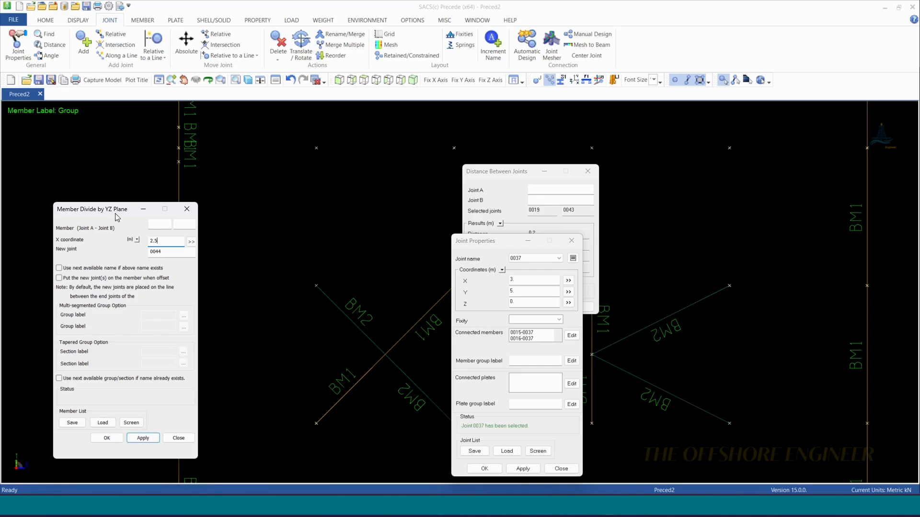
{"action": "left_click", "coordinate": [388, 330]}
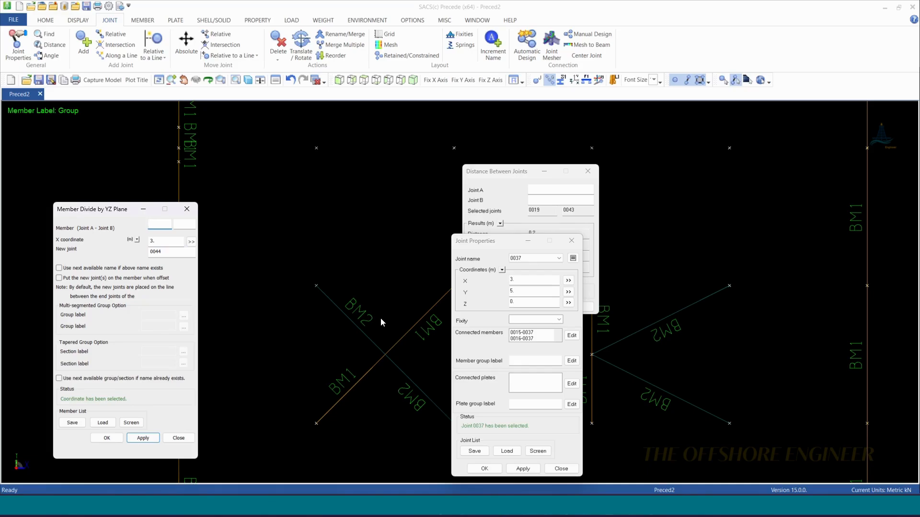
{"action": "left_click", "coordinate": [345, 327]}
{"action": "left_click", "coordinate": [165, 242]}
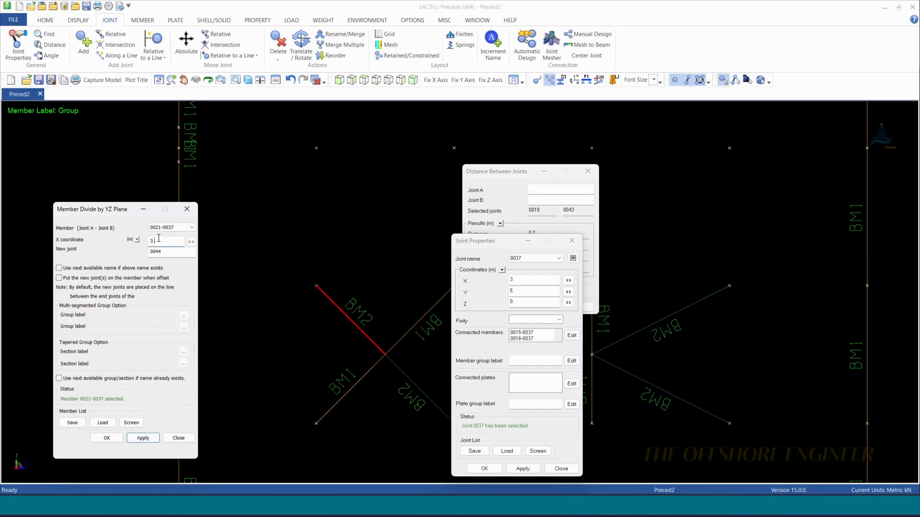
{"action": "type", "text": "2"}
{"action": "left_click", "coordinate": [142, 438]}
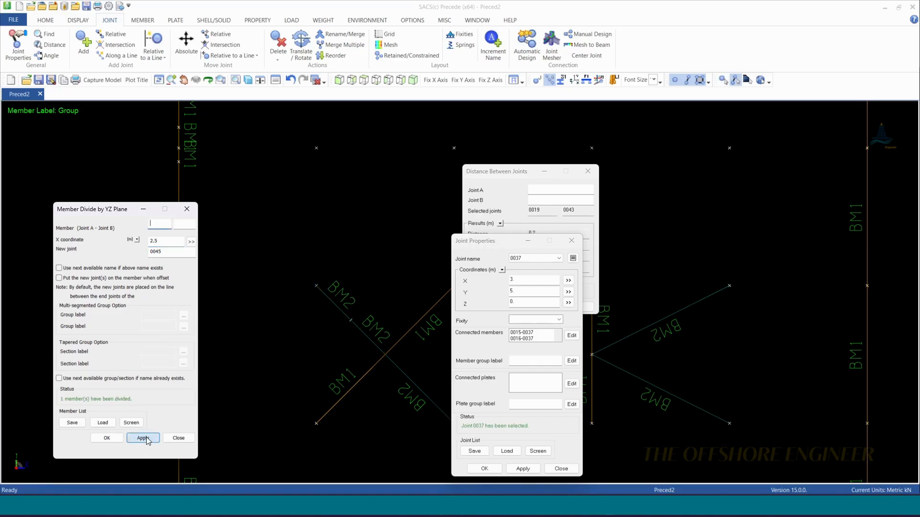
{"action": "left_click", "coordinate": [482, 247]}
{"action": "left_click", "coordinate": [350, 320]}
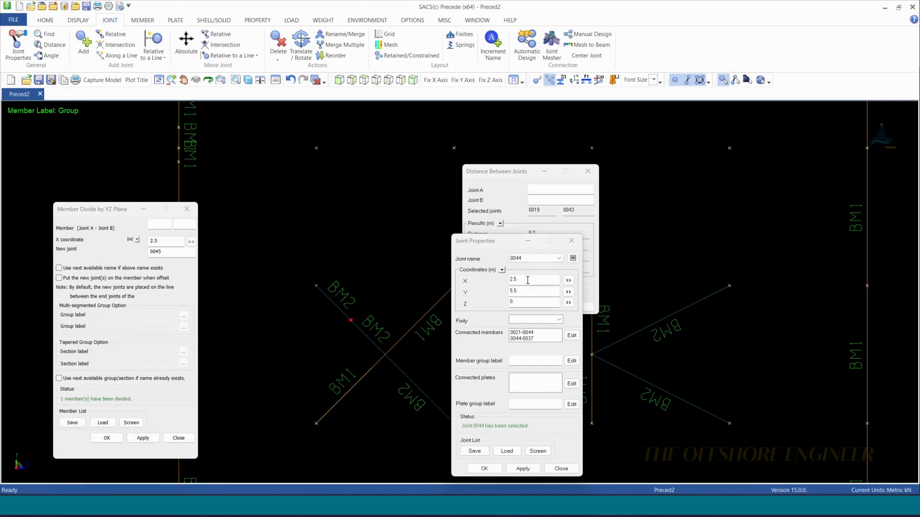
- Check the coordinates of joints 0015 and 0037 at the ends of the lower BM1 brace
{"action": "scroll", "coordinate": [303, 318], "scroll_direction": "down", "scroll_amount": 2}
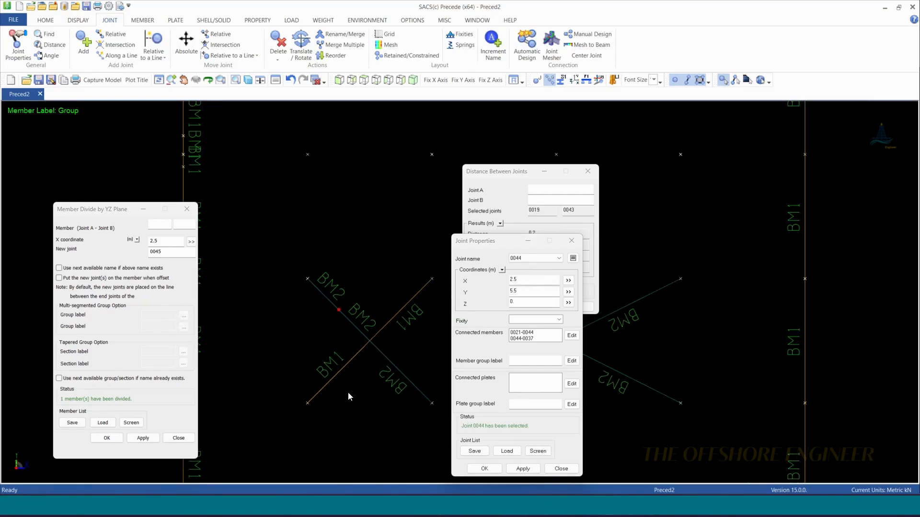
{"action": "left_click", "coordinate": [537, 237]}
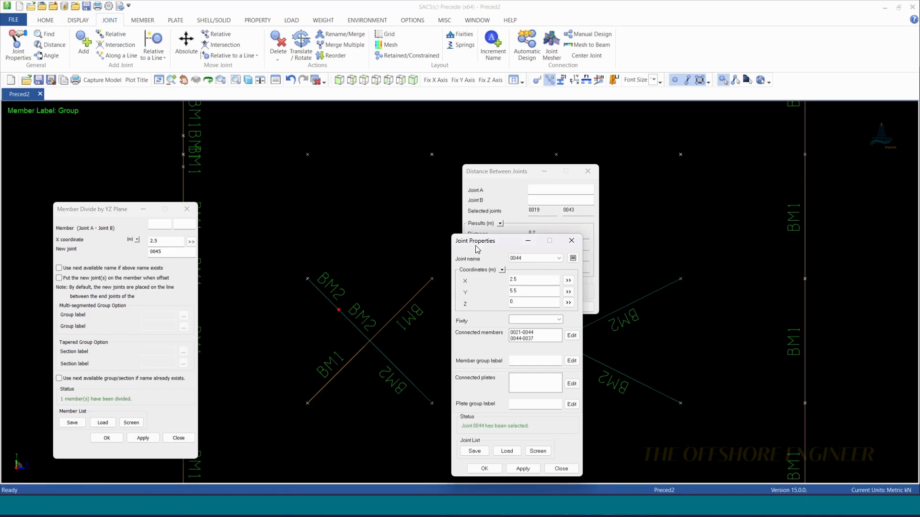
{"action": "left_click", "coordinate": [308, 404]}
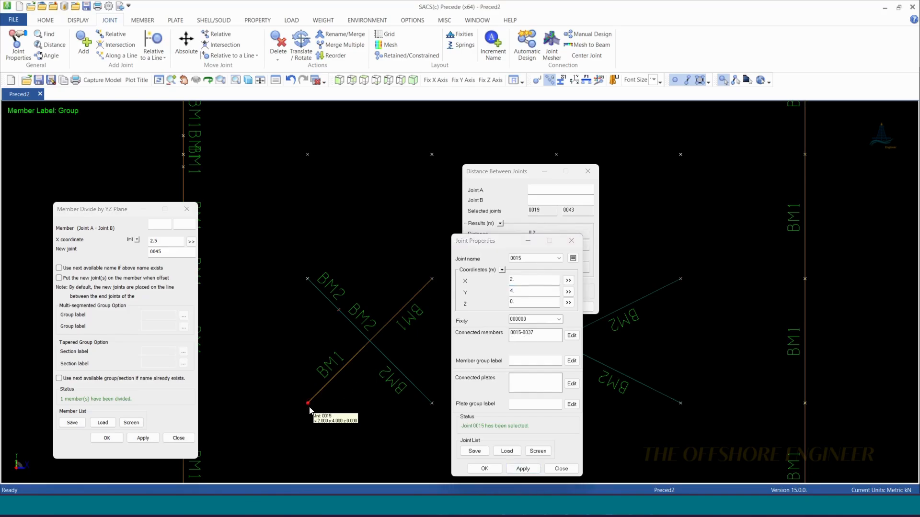
{"action": "left_click", "coordinate": [369, 341]}
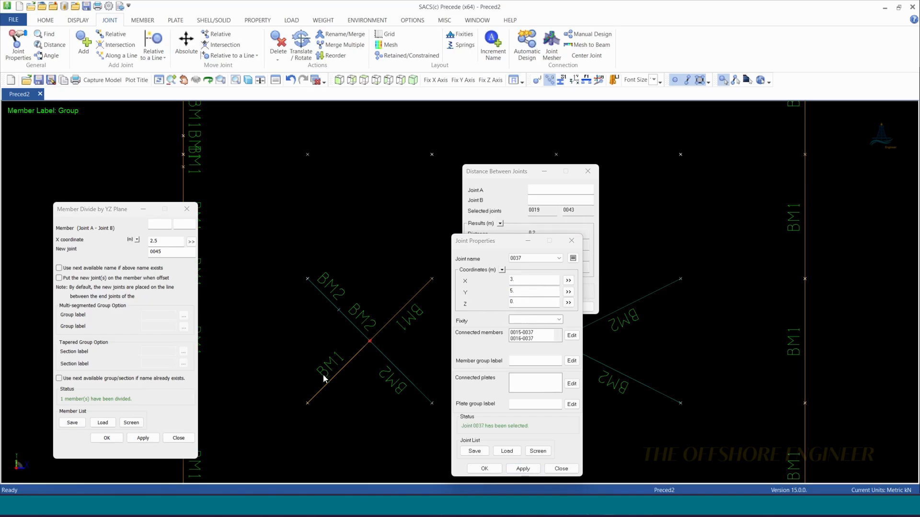
- Try to divide BM1 member 0015-0037 by Y coordinate, using a value of 4 m
{"action": "left_click", "coordinate": [187, 209]}
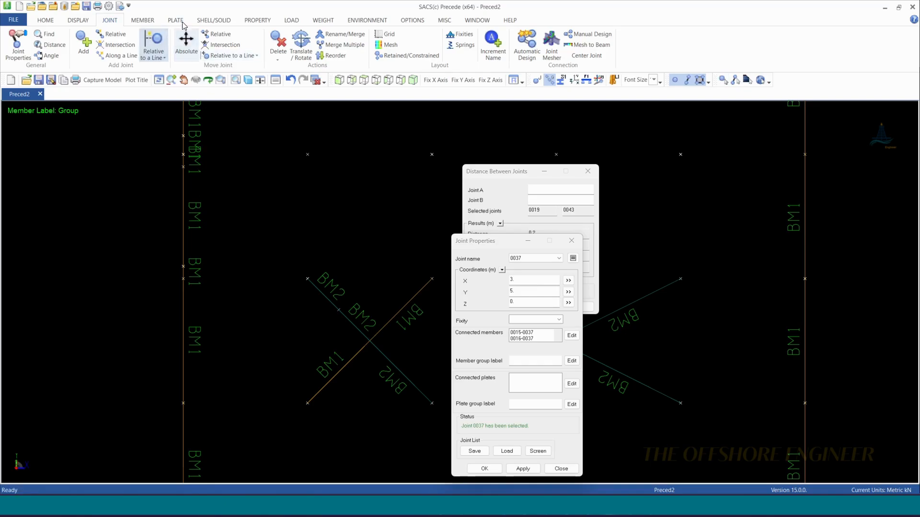
{"action": "left_click", "coordinate": [142, 20]}
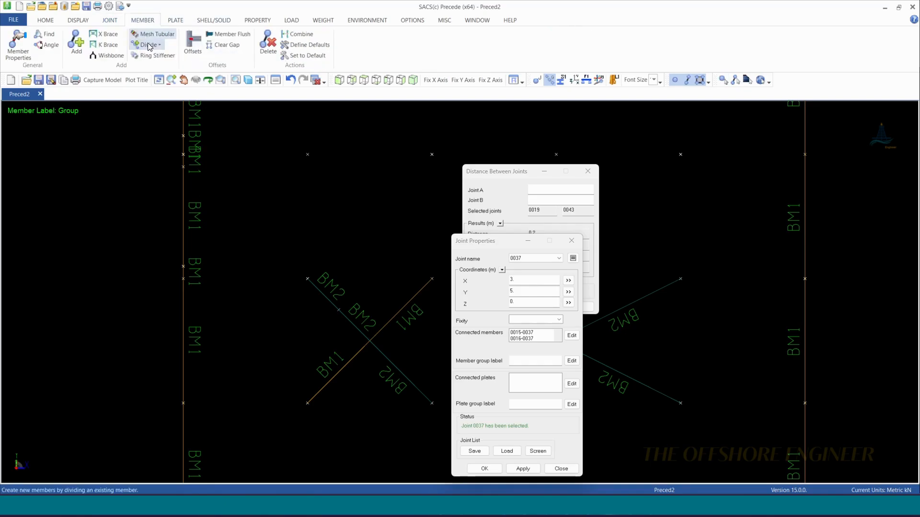
{"action": "left_click", "coordinate": [146, 44]}
{"action": "left_click", "coordinate": [164, 95]}
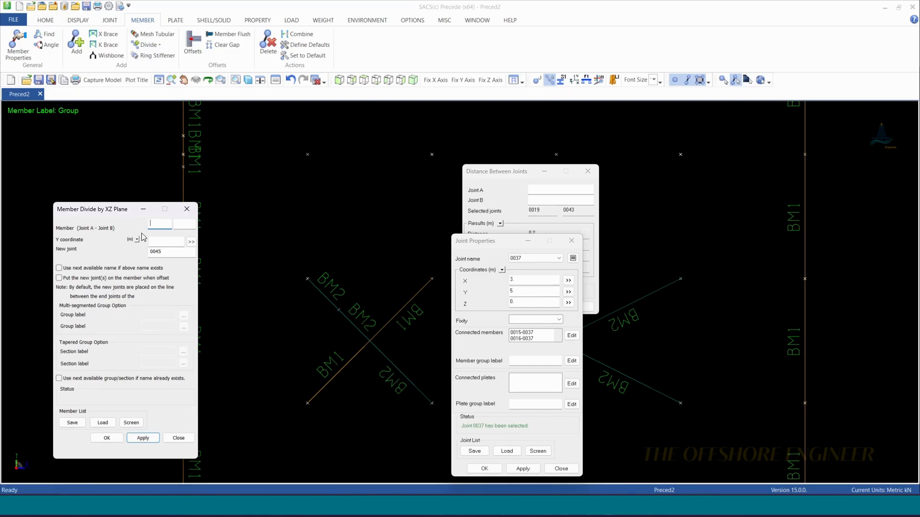
{"action": "left_click", "coordinate": [161, 243]}
{"action": "type", "text": "4.3"}
{"action": "key", "text": "Return"}
{"action": "left_click", "coordinate": [326, 380]}
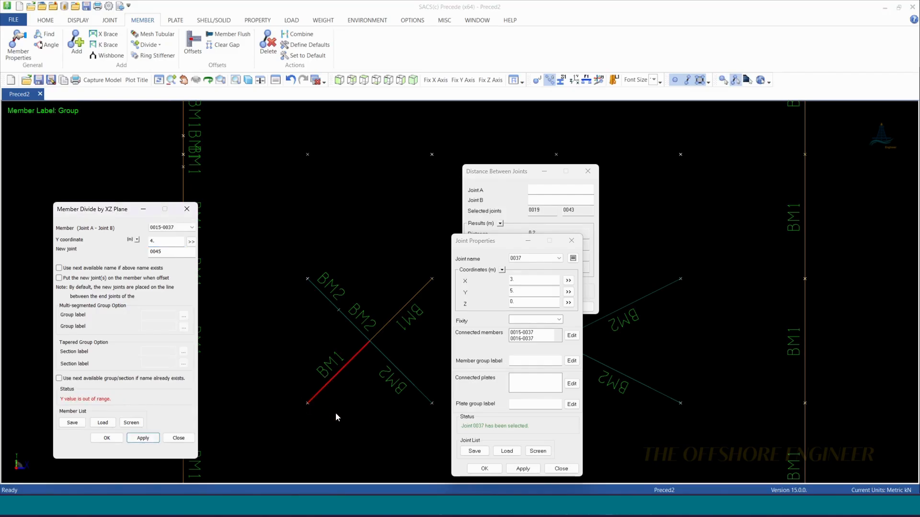
- Recheck the coordinates of joints 0015 and 0037 to find the valid Y range for the division
{"action": "left_click", "coordinate": [485, 241]}
{"action": "left_click", "coordinate": [308, 411]}
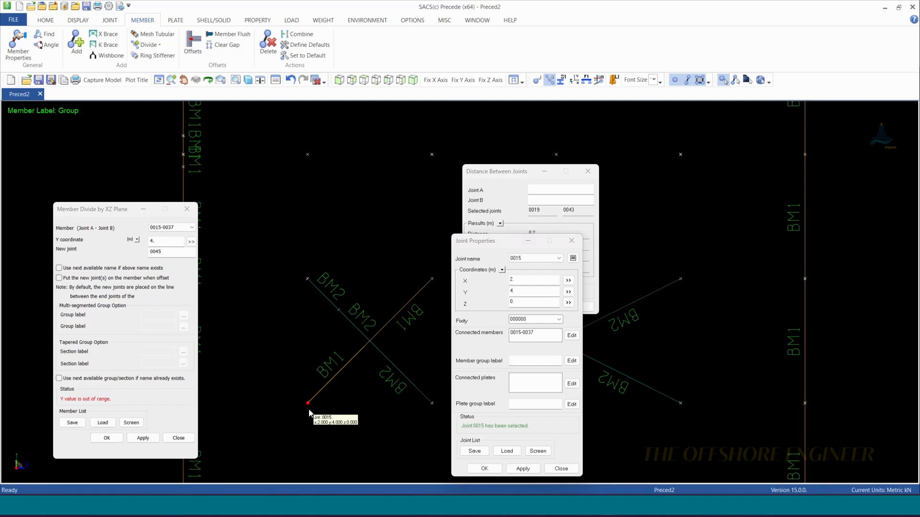
{"action": "left_click", "coordinate": [372, 342]}
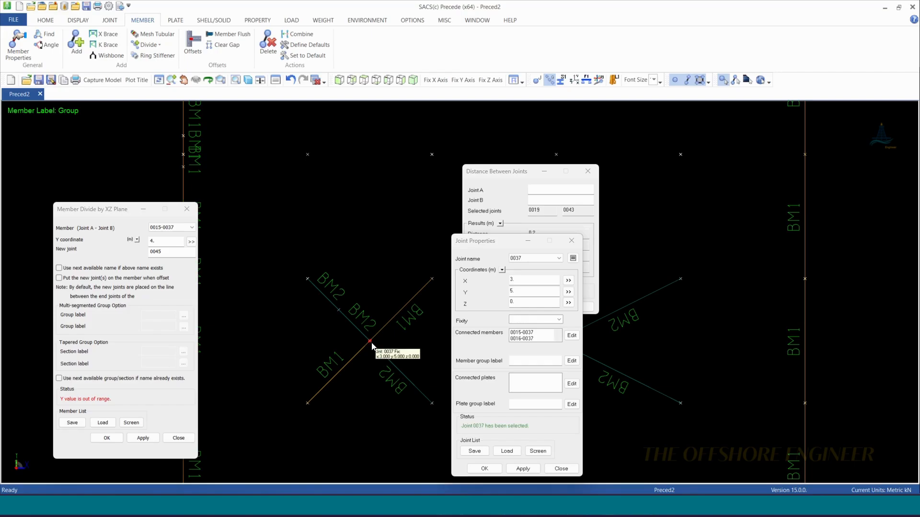
- Divide BM1 member 0015-0037 at Y coordinate 4.3 m and check the new joint's coordinates
{"action": "left_click", "coordinate": [170, 241]}
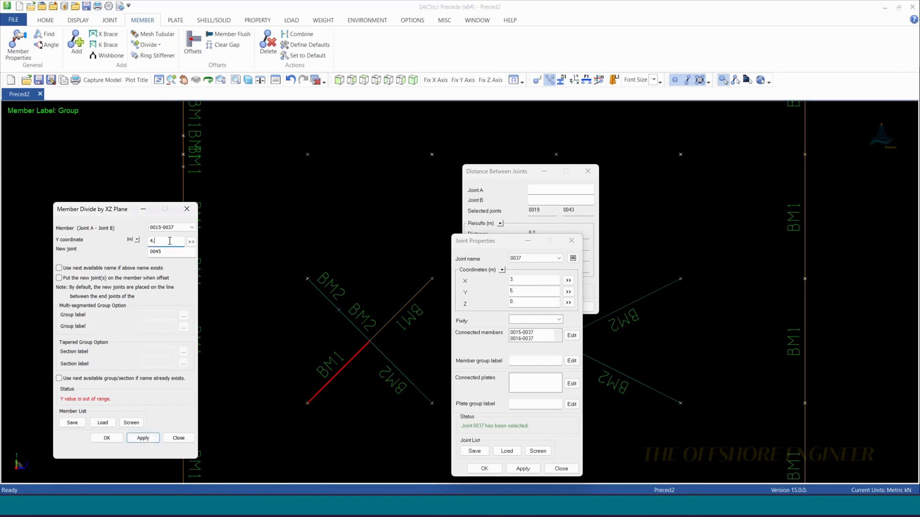
{"action": "type", "text": "4.3"}
{"action": "left_click", "coordinate": [145, 438]}
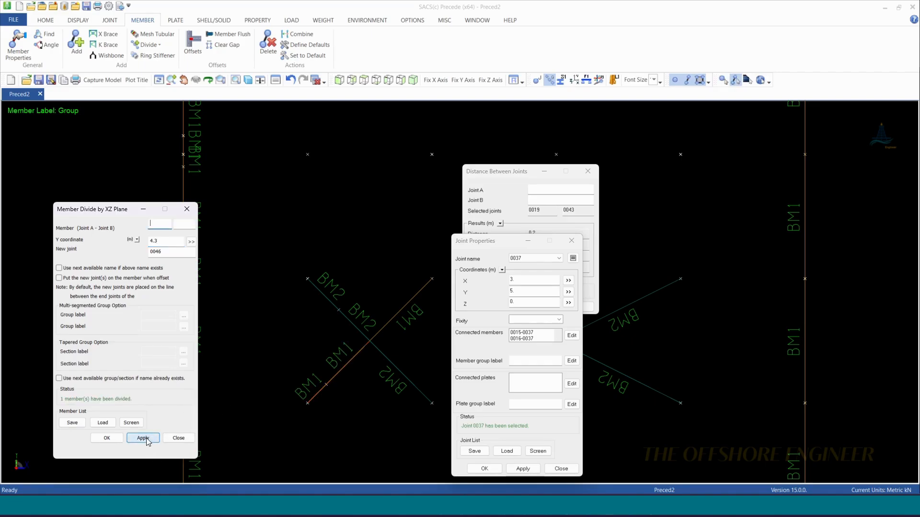
{"action": "left_click", "coordinate": [330, 377]}
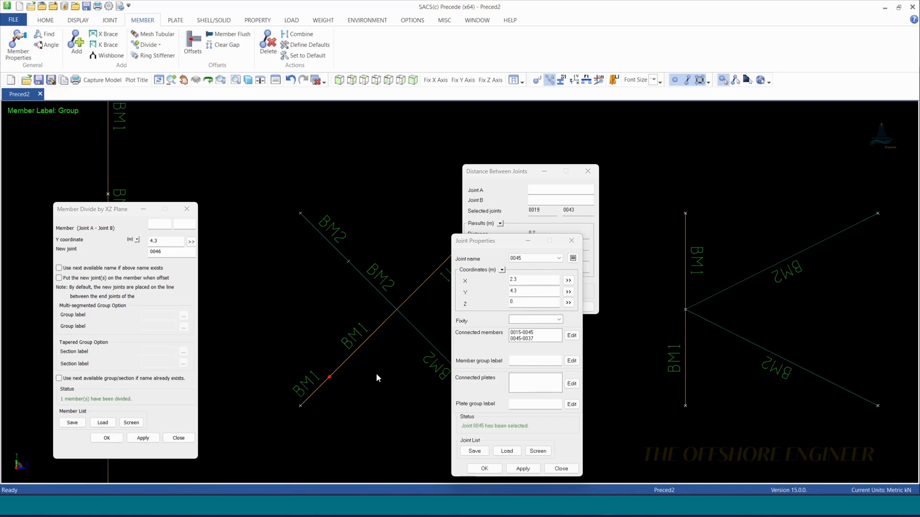
{"action": "scroll", "coordinate": [286, 363], "scroll_direction": "down", "scroll_amount": 2}
{"action": "left_click", "coordinate": [187, 209]}
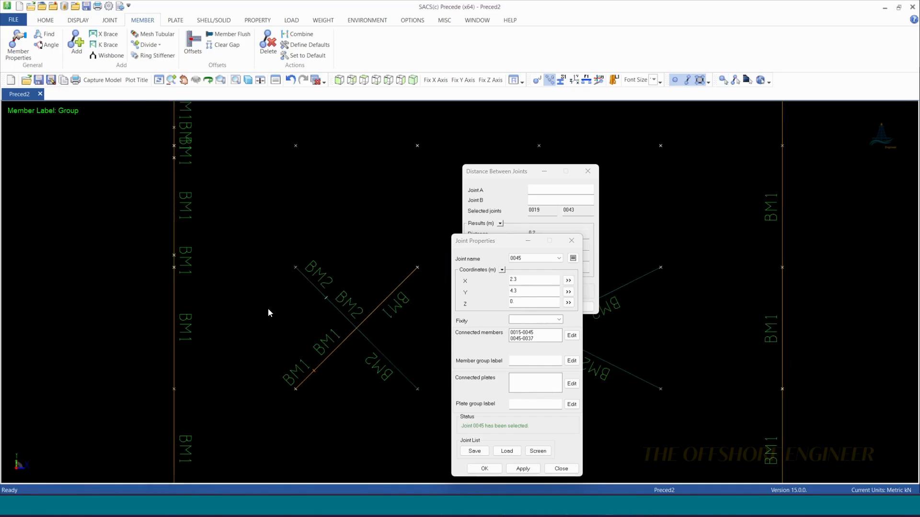
- Start an equal-parts member division and set the number of parts to 3
{"action": "left_click", "coordinate": [147, 44]}
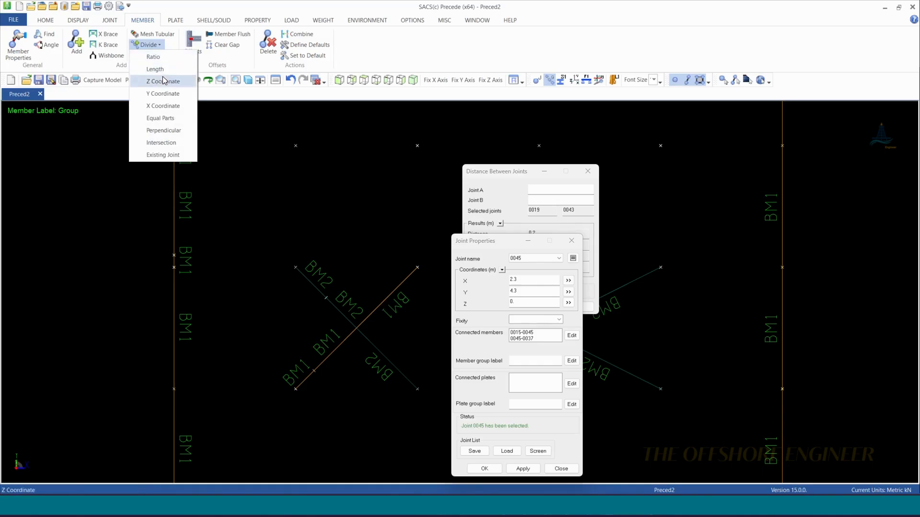
{"action": "left_click", "coordinate": [160, 118]}
{"action": "scroll", "coordinate": [349, 222], "scroll_direction": "down", "scroll_amount": 3}
{"action": "scroll", "coordinate": [261, 194], "scroll_direction": "up", "scroll_amount": 2}
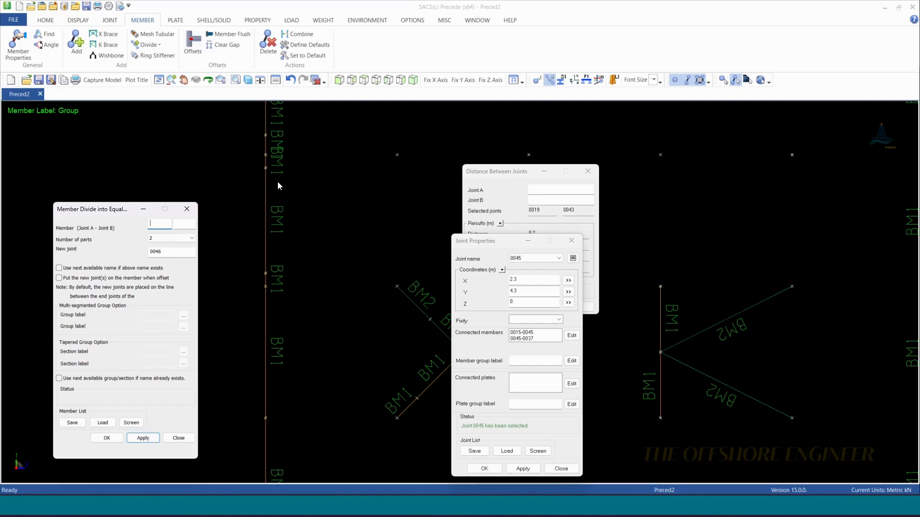
{"action": "scroll", "coordinate": [278, 186], "scroll_direction": "up", "scroll_amount": 1}
{"action": "left_click", "coordinate": [174, 238]}
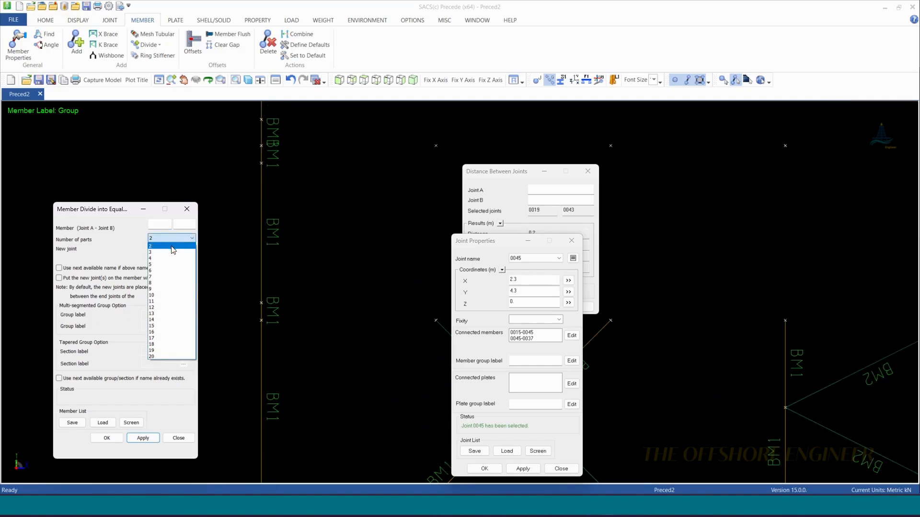
{"action": "left_click", "coordinate": [172, 253]}
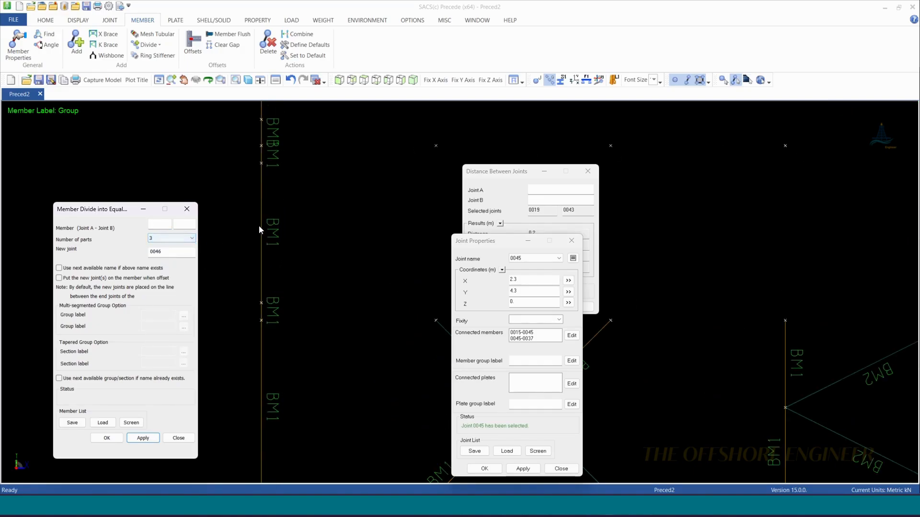
- Measure the distance between joints 0042 and 0043 on the vertical BM1 edge line
{"action": "left_click", "coordinate": [495, 178]}
{"action": "left_click", "coordinate": [262, 164]}
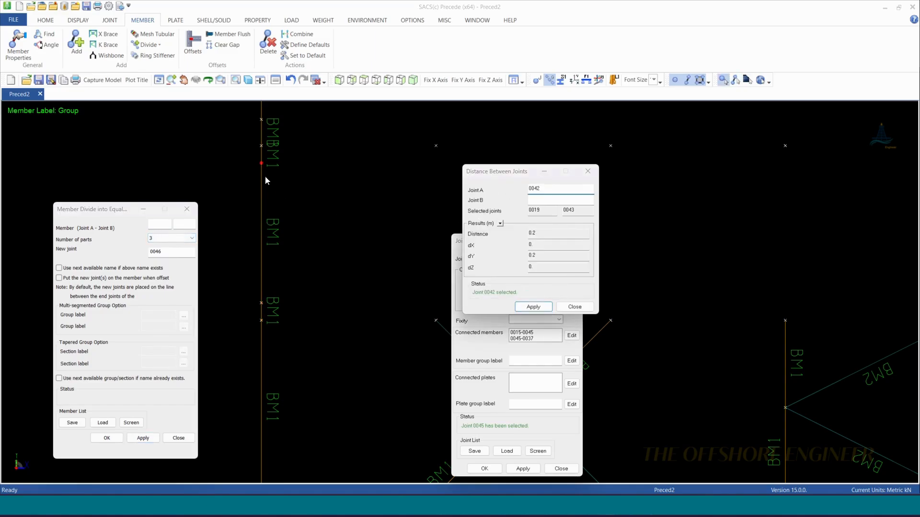
{"action": "left_click", "coordinate": [267, 303]}
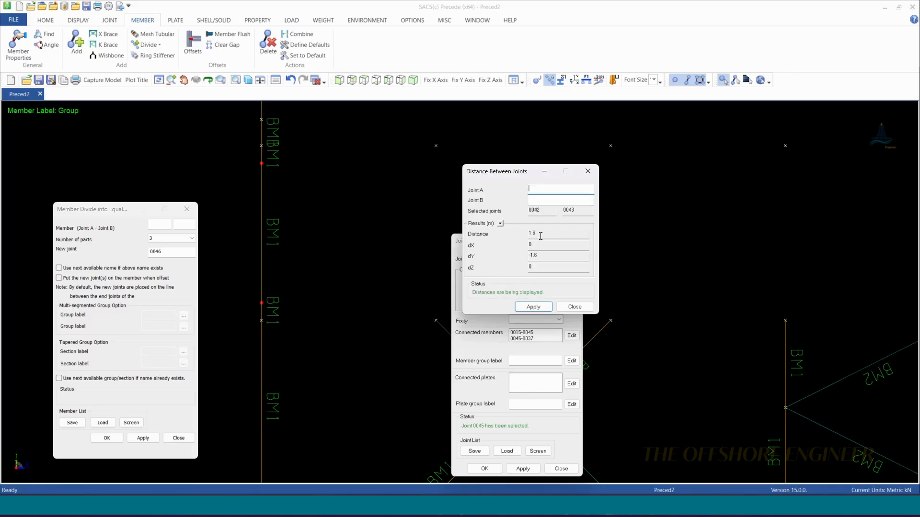
- Divide the BM1 member between joints 0042 and 0043 into 4 equal parts and measure the distance from joint 0042 to 0046
{"action": "left_click", "coordinate": [190, 239]}
{"action": "left_click", "coordinate": [169, 259]}
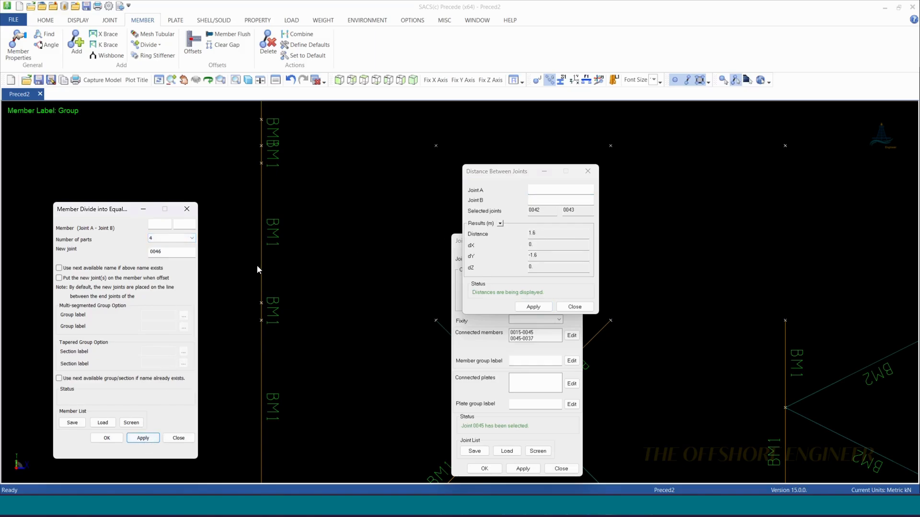
{"action": "left_click", "coordinate": [260, 251]}
{"action": "left_click", "coordinate": [142, 438]}
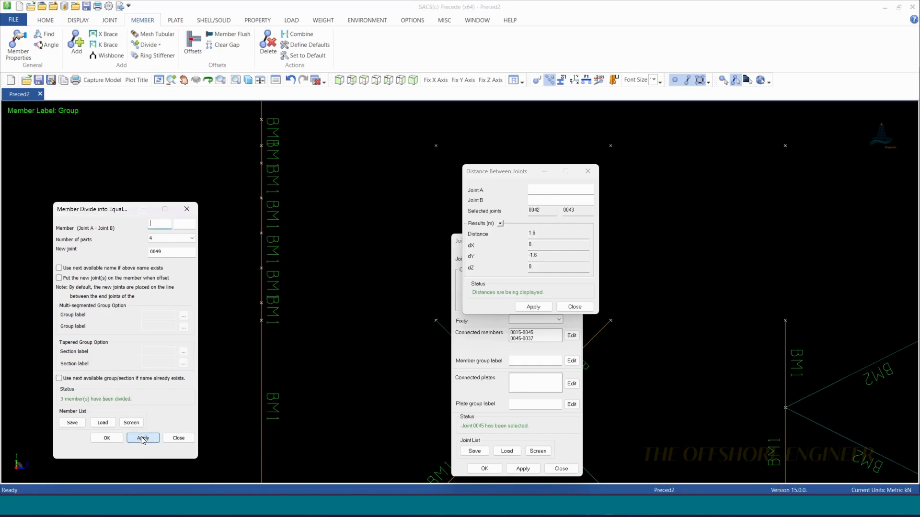
{"action": "left_click", "coordinate": [509, 193]}
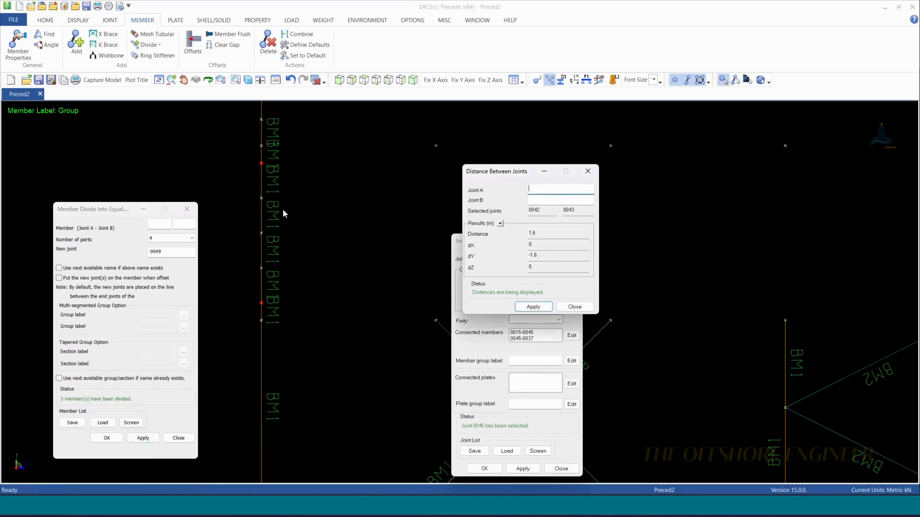
{"action": "left_click", "coordinate": [261, 198]}
- Divide BM1 member 0046-0047 into 8 equal parts
{"action": "left_click", "coordinate": [181, 239]}
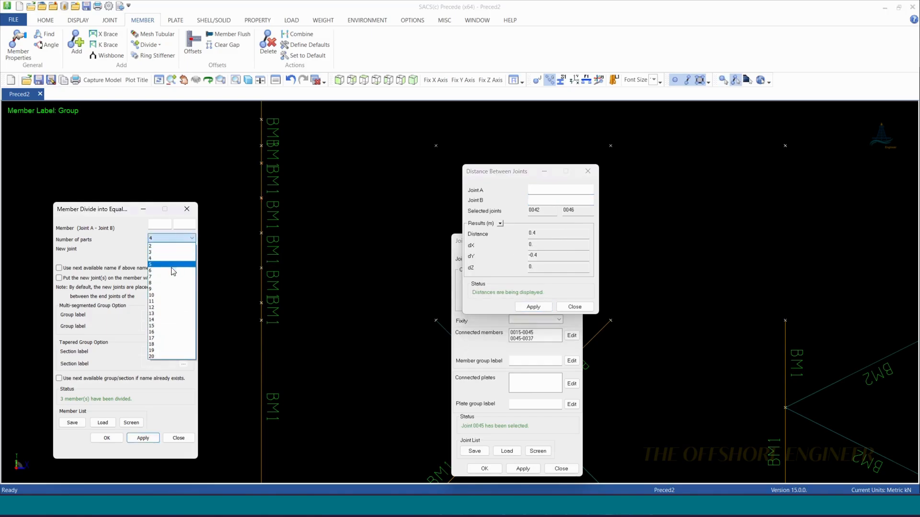
{"action": "left_click", "coordinate": [162, 271]}
{"action": "scroll", "coordinate": [261, 214], "scroll_direction": "up", "scroll_amount": 2}
{"action": "scroll", "coordinate": [260, 213], "scroll_direction": "up", "scroll_amount": 1}
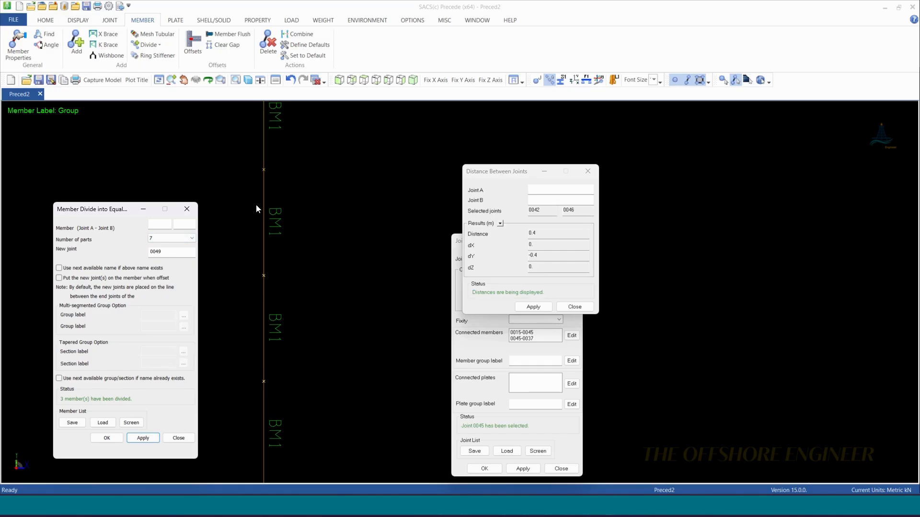
{"action": "left_click", "coordinate": [156, 238]}
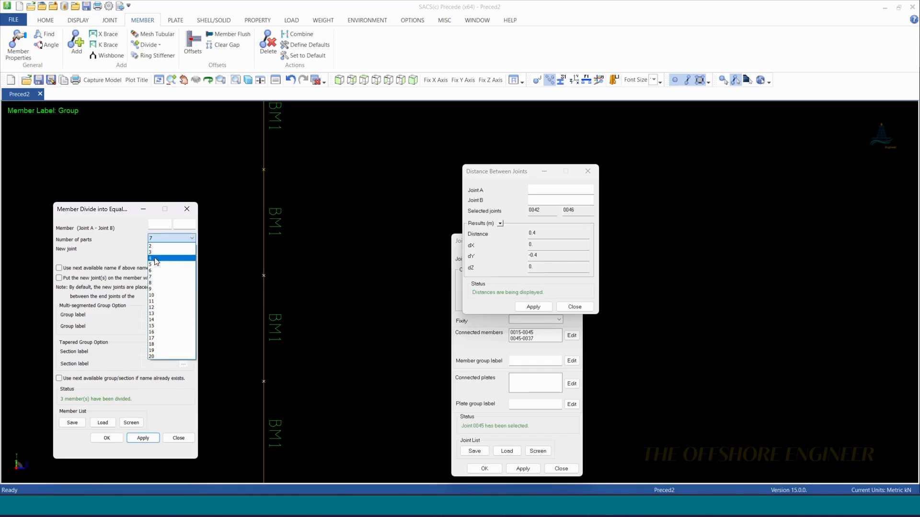
{"action": "left_click", "coordinate": [156, 283]}
{"action": "left_click", "coordinate": [263, 229]}
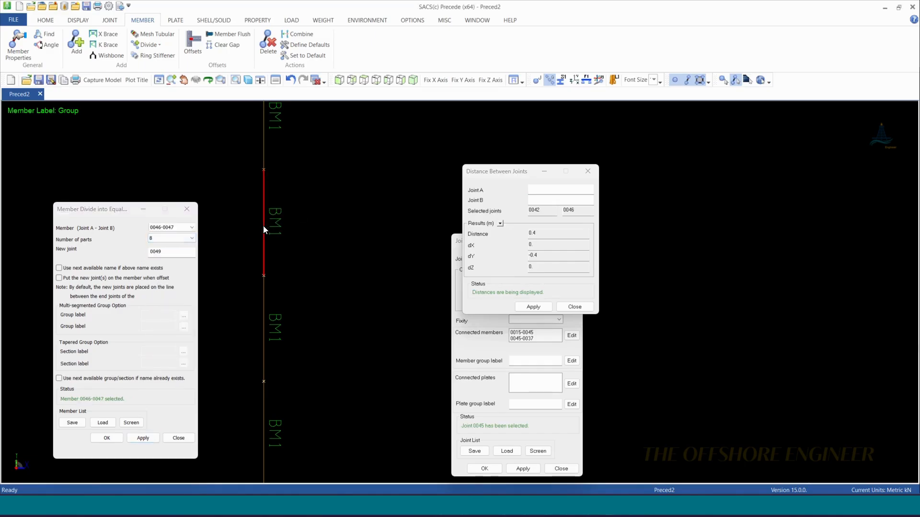
{"action": "key", "text": "Return"}
- Measure the distance between joints 0046 and 0049, and close the equal-parts division
{"action": "left_click", "coordinate": [469, 179]}
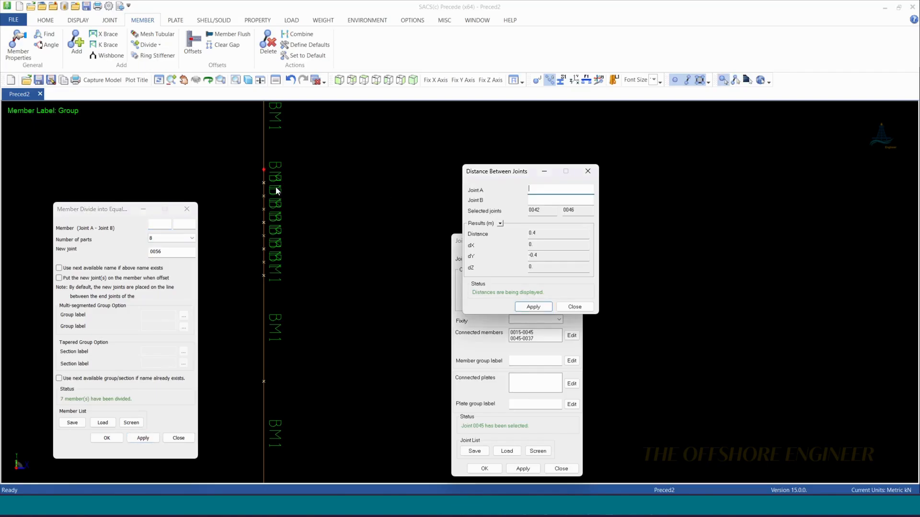
{"action": "left_click", "coordinate": [263, 173]}
{"action": "left_click", "coordinate": [264, 183]}
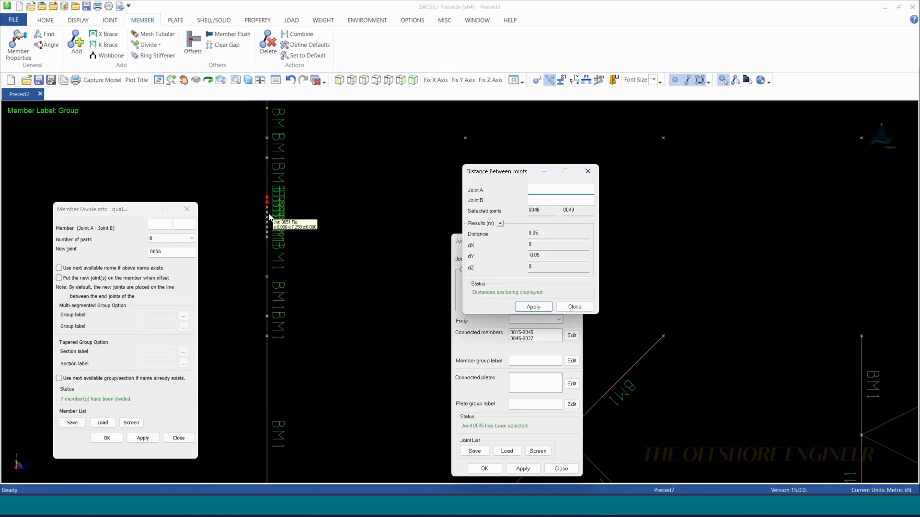
{"action": "scroll", "coordinate": [269, 214], "scroll_direction": "down", "scroll_amount": 3}
{"action": "left_click", "coordinate": [185, 212]}
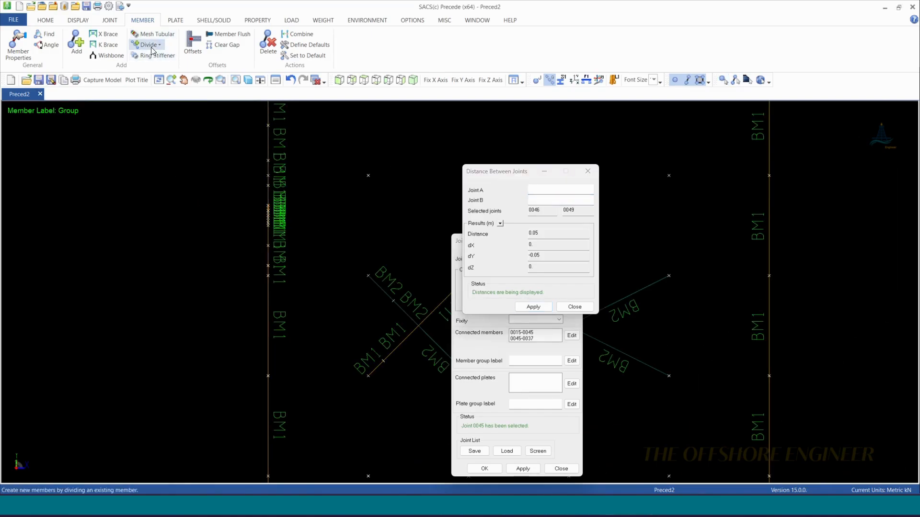
- Divide the vertical BM1 edge member level with the X brace perpendicular to joint 0037
{"action": "left_click", "coordinate": [148, 44]}
{"action": "left_click", "coordinate": [164, 130]}
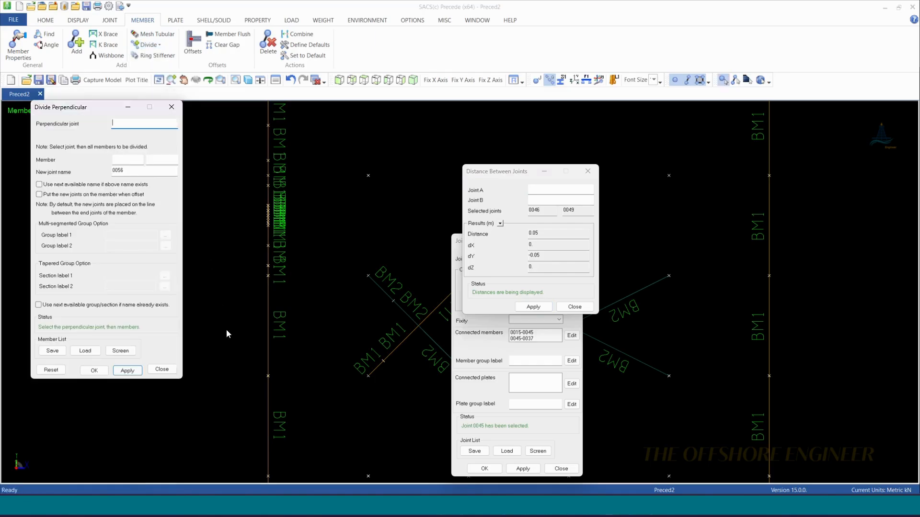
{"action": "scroll", "coordinate": [229, 352], "scroll_direction": "down", "scroll_amount": 1}
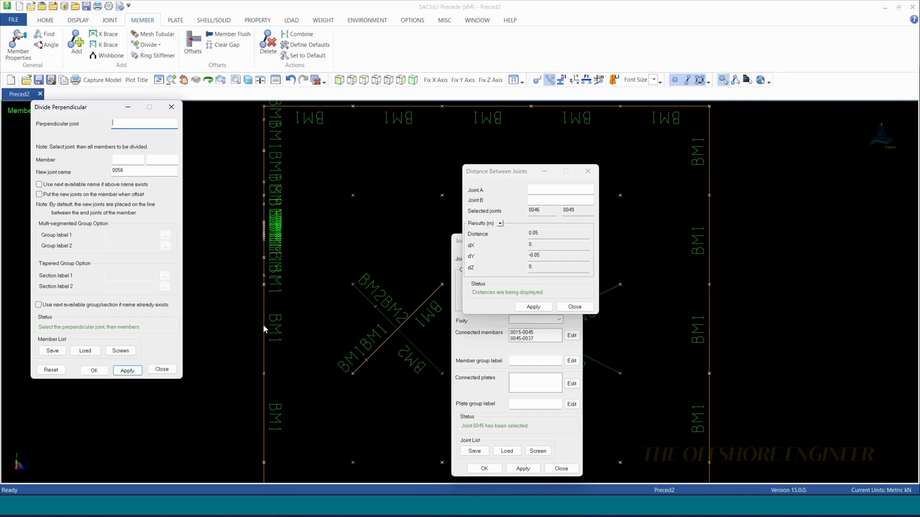
{"action": "scroll", "coordinate": [263, 325], "scroll_direction": "up", "scroll_amount": 1}
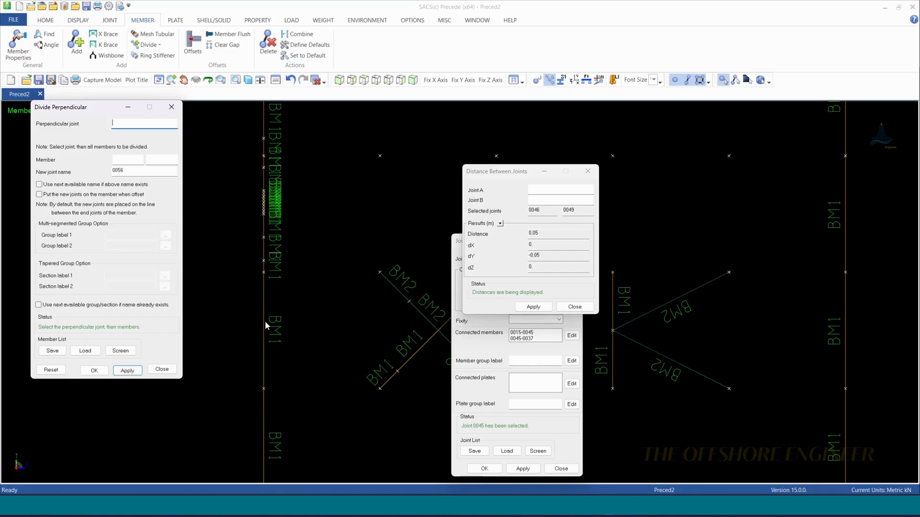
{"action": "left_click", "coordinate": [438, 331]}
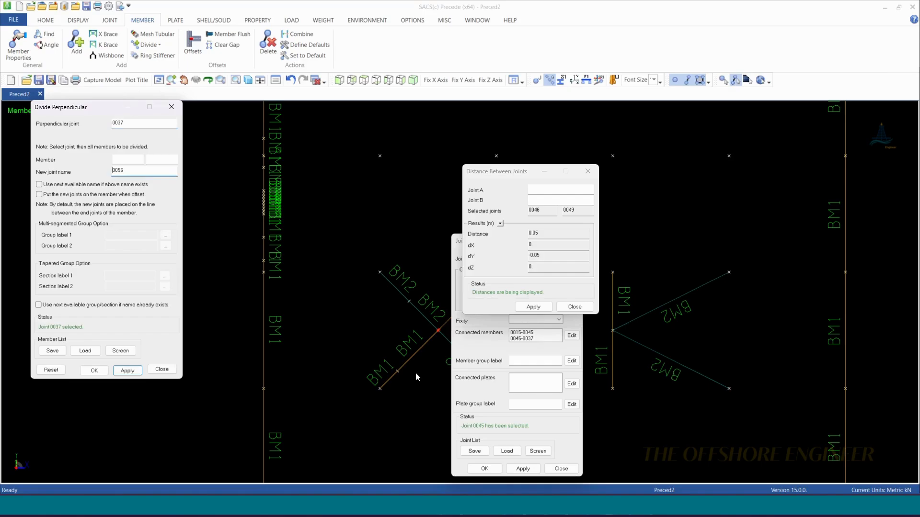
{"action": "left_click", "coordinate": [265, 336]}
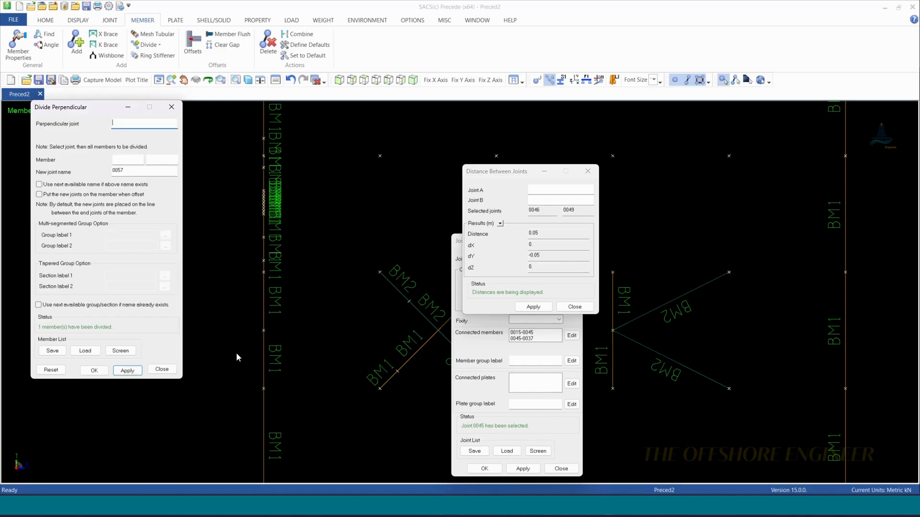
{"action": "left_click", "coordinate": [171, 107]}
- Start a member division at intersection
{"action": "left_click", "coordinate": [152, 44]}
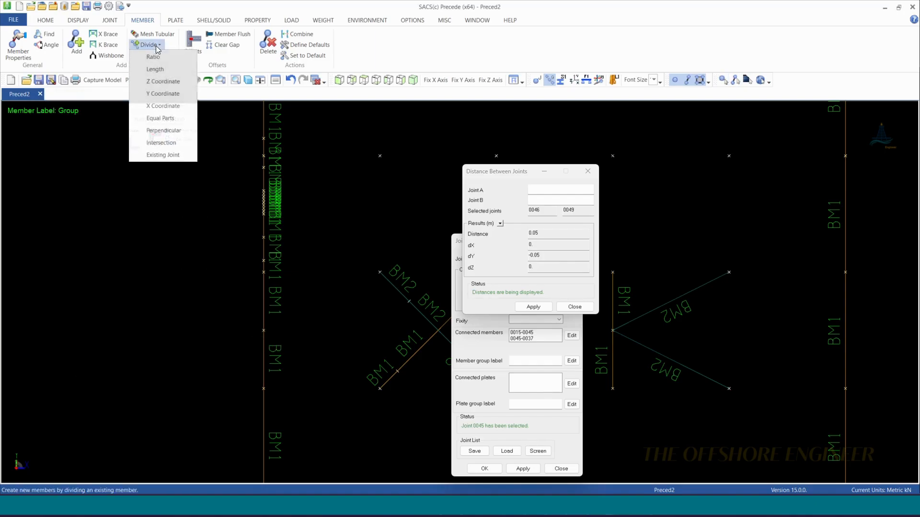
{"action": "left_click", "coordinate": [171, 145]}
{"action": "scroll", "coordinate": [219, 336], "scroll_direction": "down", "scroll_amount": 1}
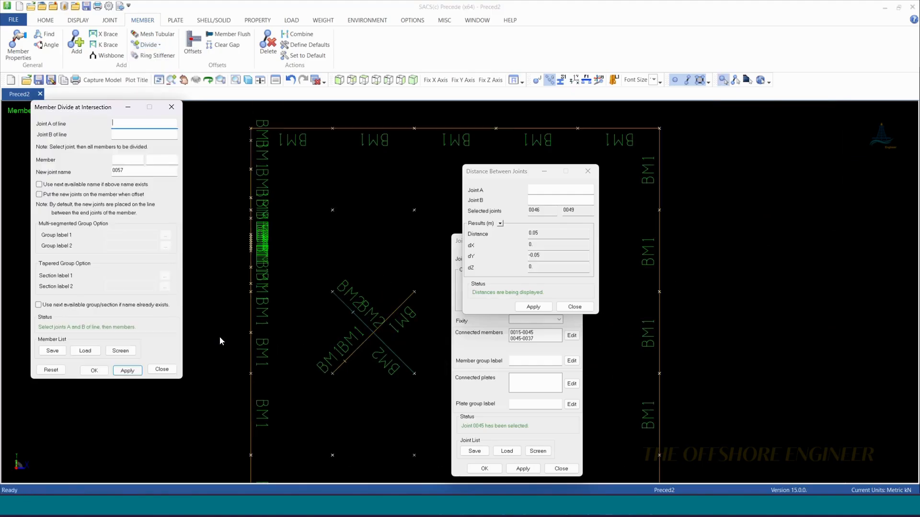
{"action": "scroll", "coordinate": [277, 330], "scroll_direction": "down", "scroll_amount": 1}
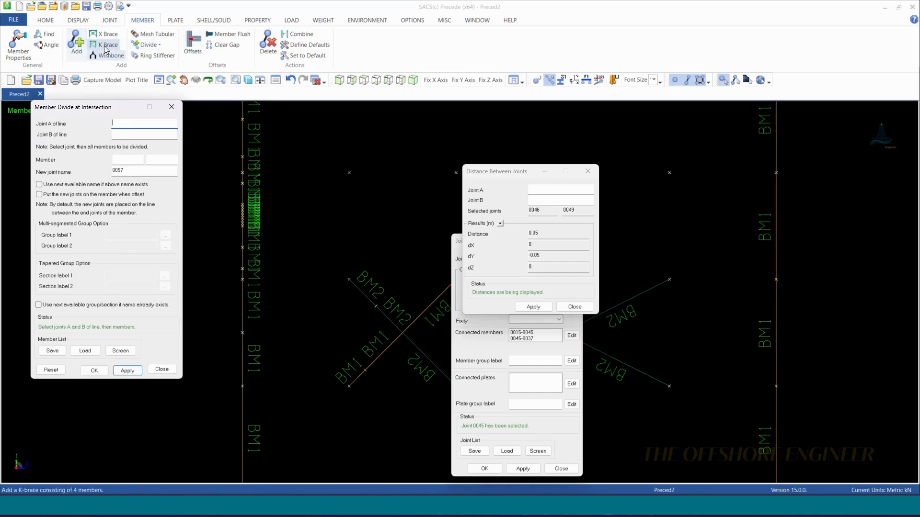
- Add an individual BM2 member from joint 0056 on the BM1 edge line to brace joint 0037
{"action": "left_click", "coordinate": [76, 43]}
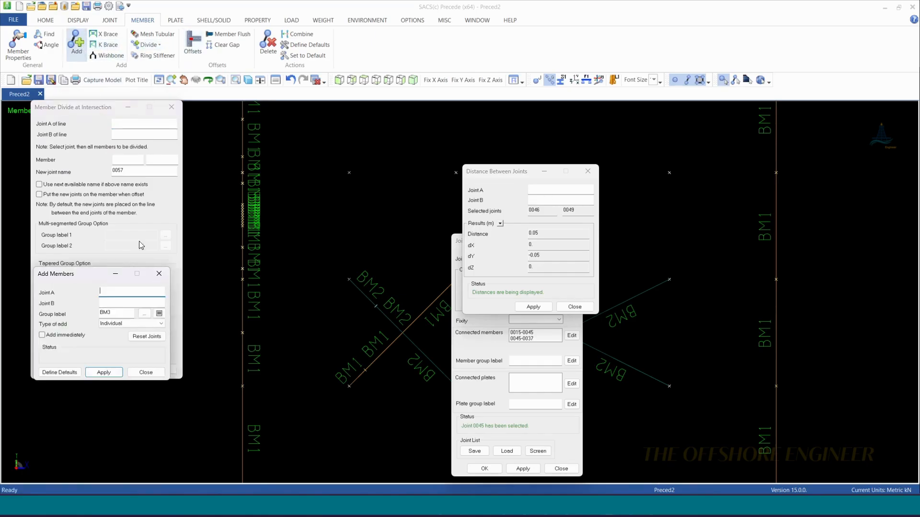
{"action": "left_click", "coordinate": [142, 313]}
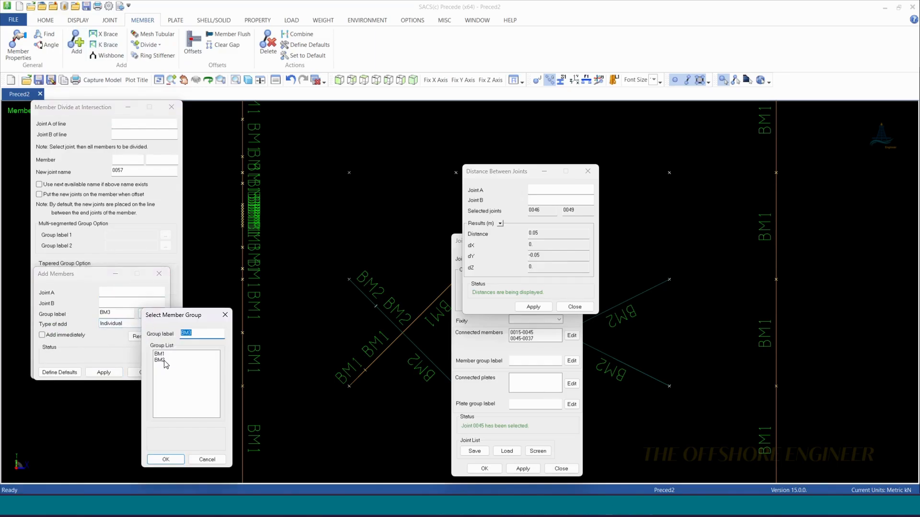
{"action": "left_click", "coordinate": [163, 361]}
{"action": "left_click", "coordinate": [166, 459]}
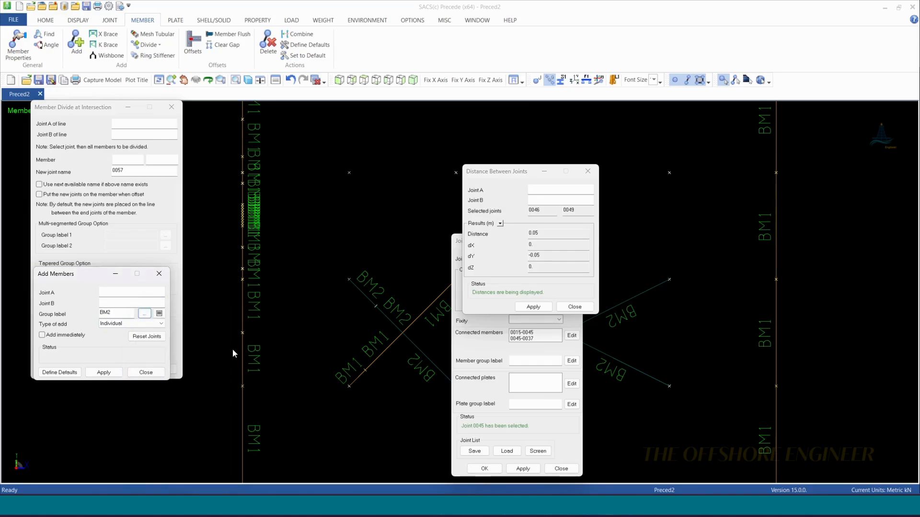
{"action": "left_click", "coordinate": [242, 333]}
{"action": "left_click", "coordinate": [403, 332]}
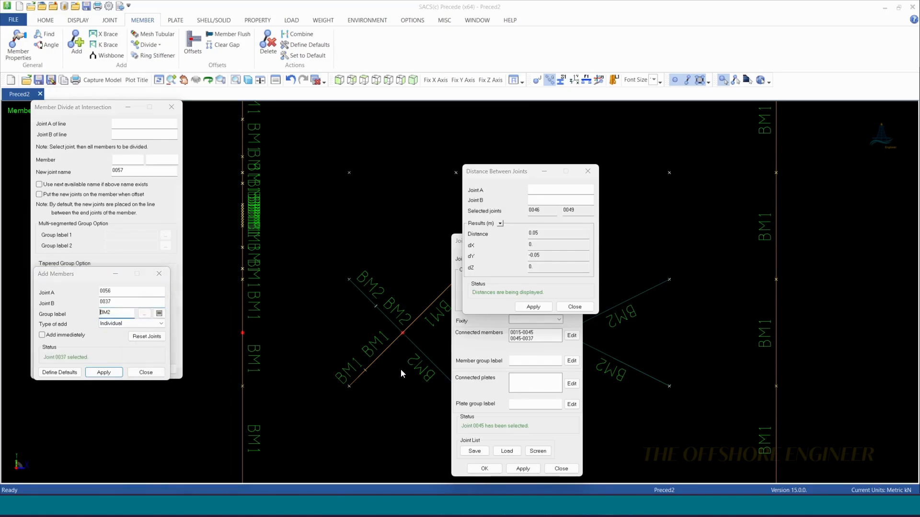
- Add an individual BM2 member between joints 0015 and 0021, crossing the horizontal BM2 member
{"action": "left_click", "coordinate": [349, 386]}
{"action": "left_click", "coordinate": [343, 280]}
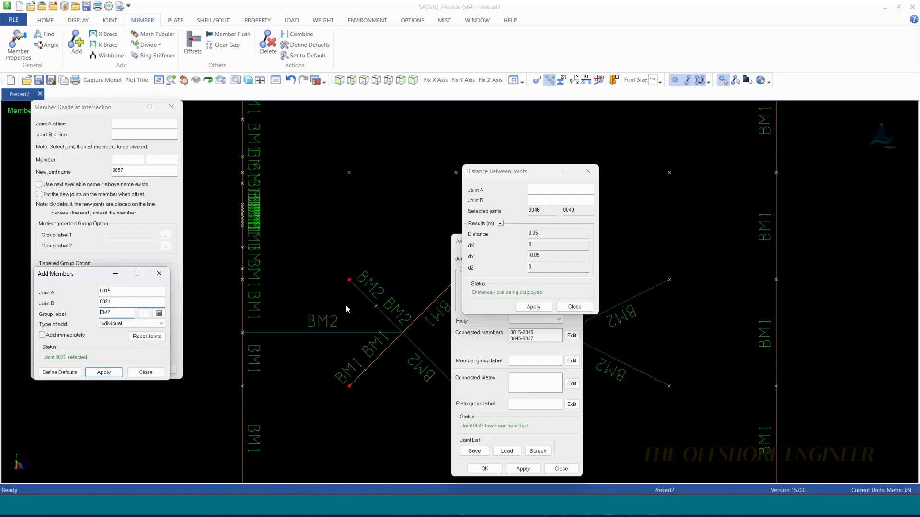
{"action": "scroll", "coordinate": [351, 341], "scroll_direction": "up", "scroll_amount": 5}
{"action": "scroll", "coordinate": [296, 312], "scroll_direction": "down", "scroll_amount": 3}
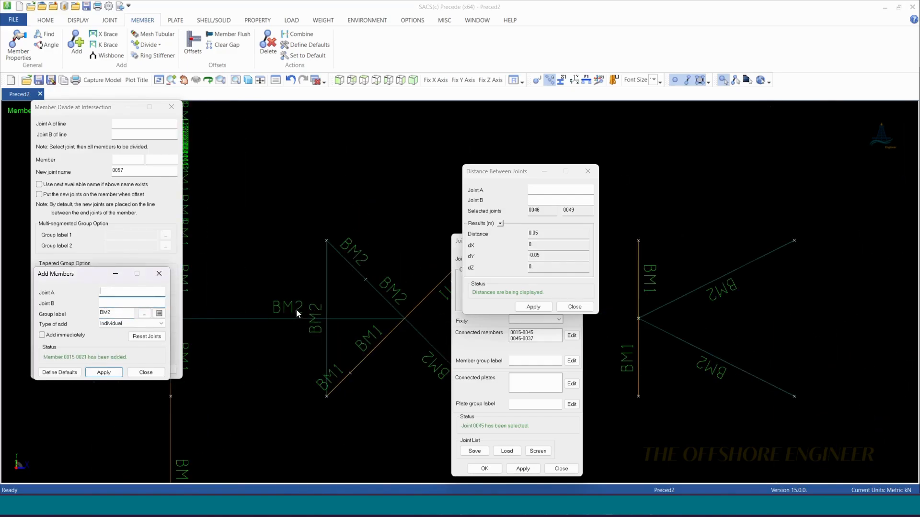
{"action": "scroll", "coordinate": [327, 321], "scroll_direction": "down", "scroll_amount": 3}
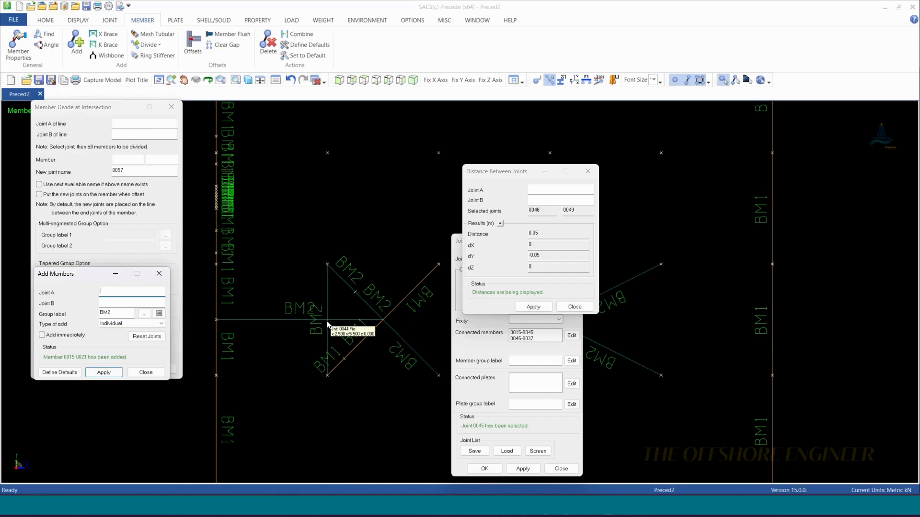
{"action": "scroll", "coordinate": [327, 325], "scroll_direction": "down", "scroll_amount": 2}
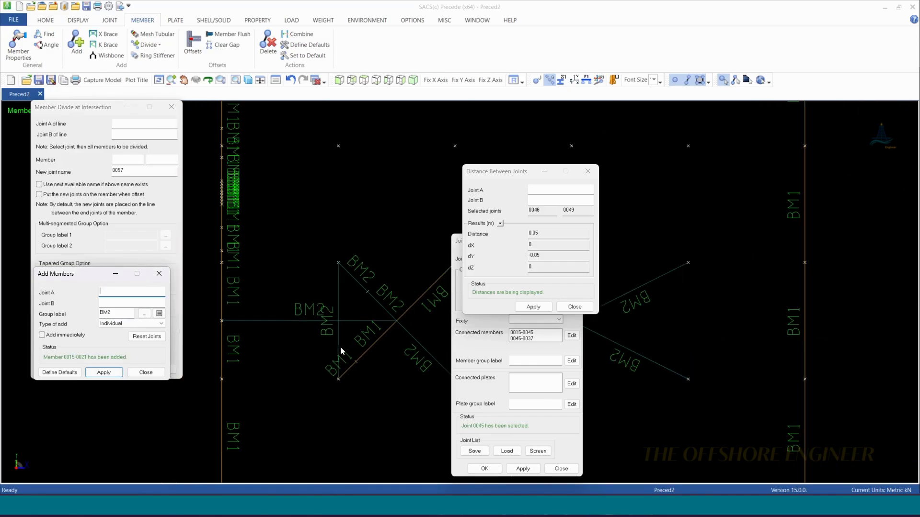
- Examine the crossing BM2 members in a shaded 3D view, and return to the plan wireframe view
{"action": "left_click", "coordinate": [247, 79]}
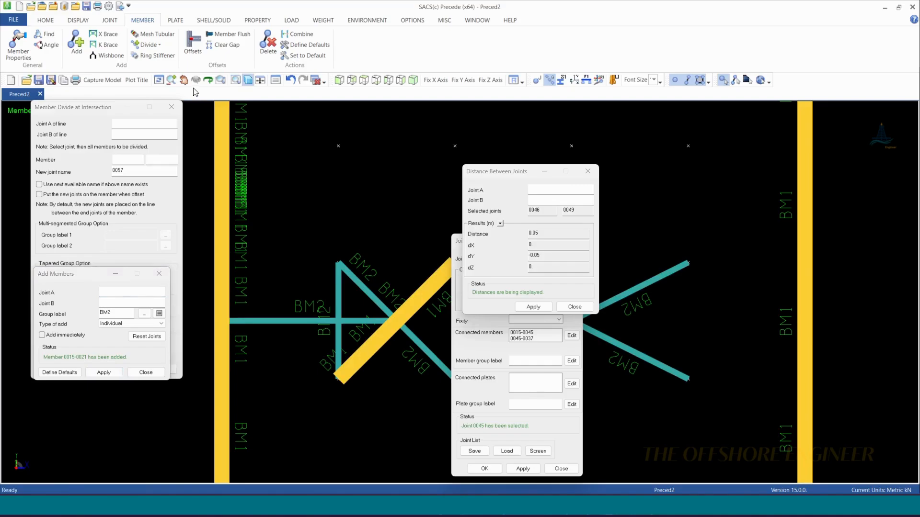
{"action": "mouse_move", "coordinate": [224, 131]}
{"action": "left_mouse_down"}
{"action": "mouse_move", "coordinate": [307, 274]}
{"action": "mouse_move", "coordinate": [347, 299]}
{"action": "left_mouse_up"}
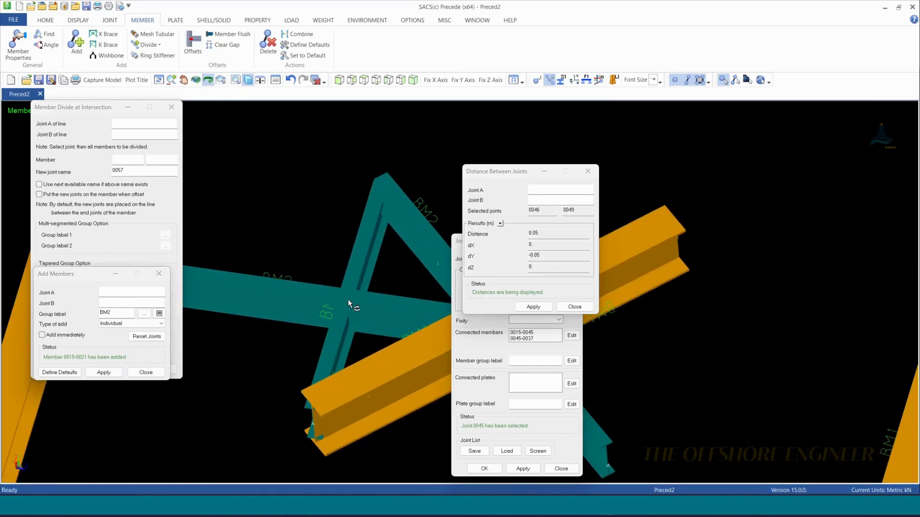
{"action": "left_click", "coordinate": [363, 80]}
{"action": "scroll", "coordinate": [372, 275], "scroll_direction": "up", "scroll_amount": 4}
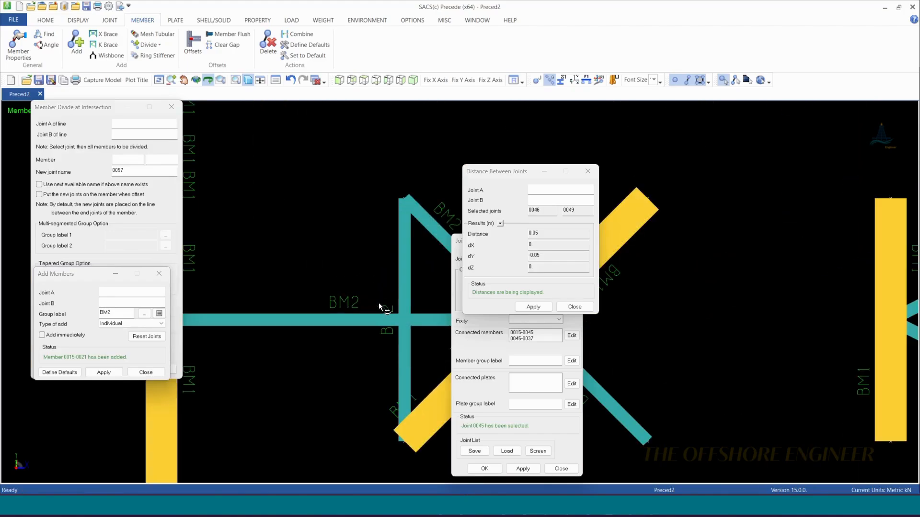
{"action": "left_click", "coordinate": [247, 79]}
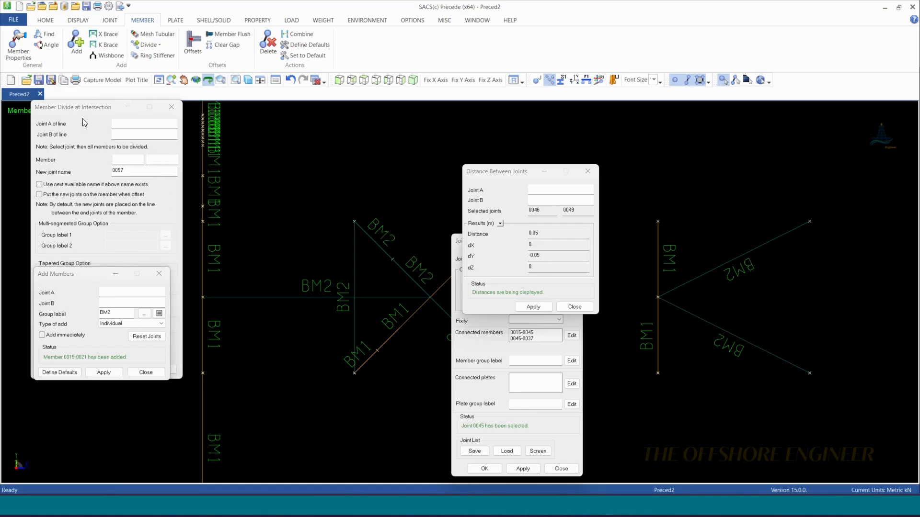
- Divide BM2 member 0056-0037 at its intersection with the line from joint 0015 to 0021, naming the new joint 0057
{"action": "left_click", "coordinate": [166, 110]}
{"action": "left_click", "coordinate": [150, 44]}
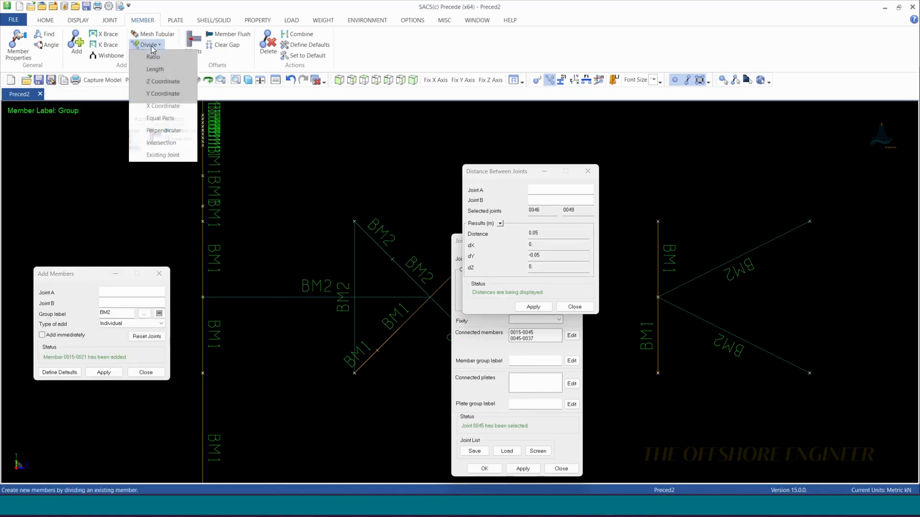
{"action": "left_click", "coordinate": [167, 149]}
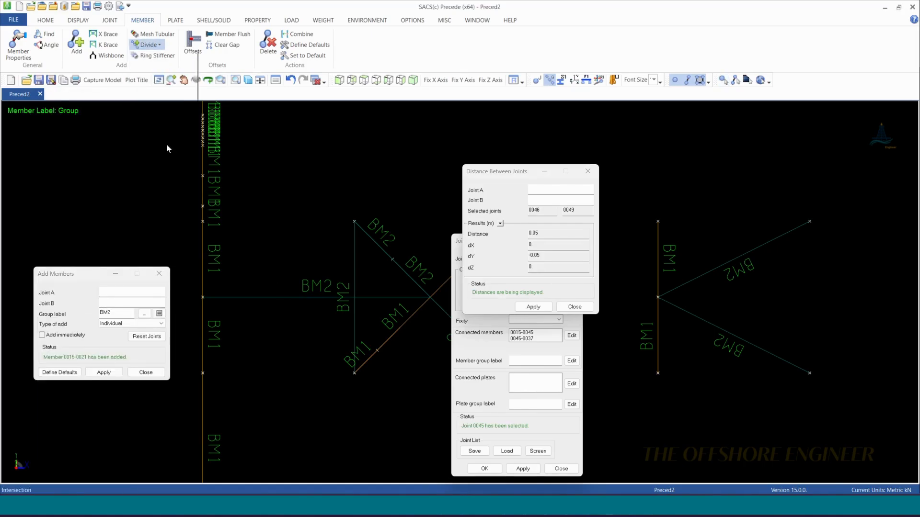
{"action": "left_click", "coordinate": [356, 382]}
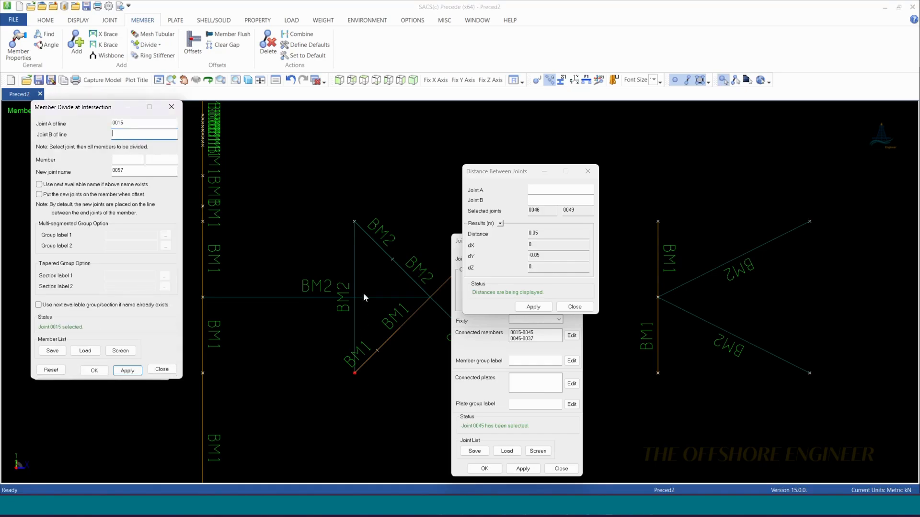
{"action": "left_click", "coordinate": [357, 225]}
{"action": "left_click", "coordinate": [372, 299]}
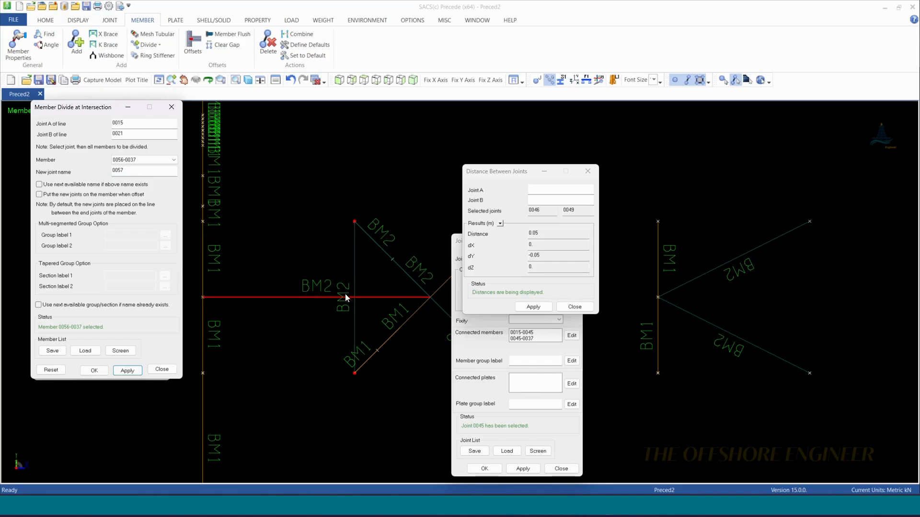
{"action": "key", "text": "Return"}
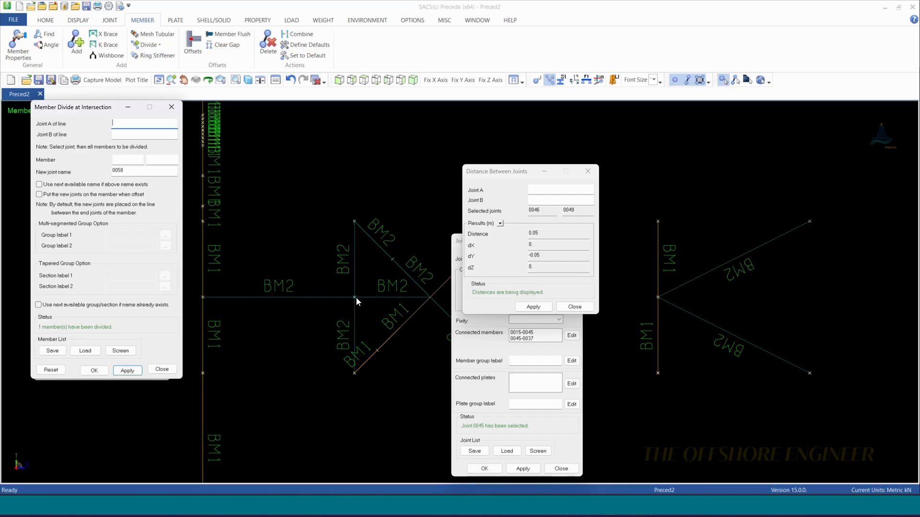
{"action": "scroll", "coordinate": [307, 288], "scroll_direction": "down", "scroll_amount": 5}
{"action": "scroll", "coordinate": [367, 323], "scroll_direction": "up", "scroll_amount": 6}
{"action": "scroll", "coordinate": [367, 327], "scroll_direction": "down", "scroll_amount": 2}
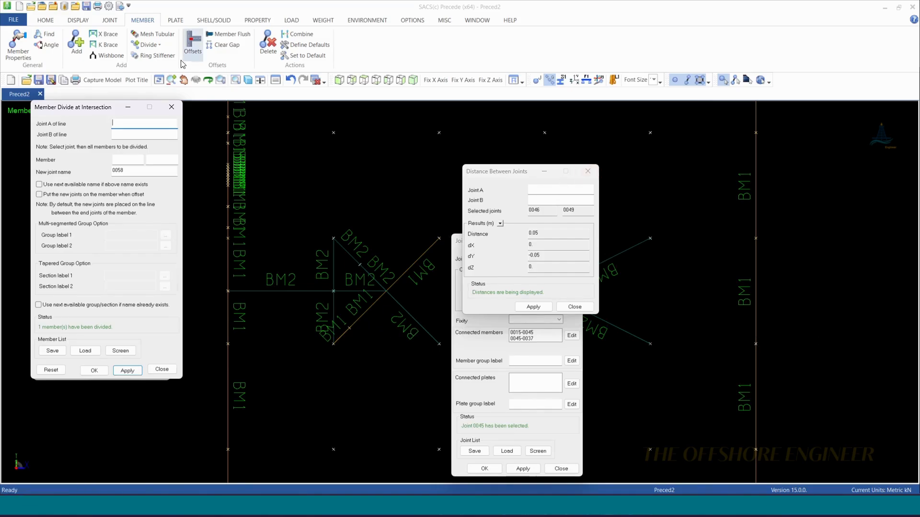
- Add joint 0058 relative to reference joint 0014 with a Y offset of 0.7 m
{"action": "left_click", "coordinate": [110, 22]}
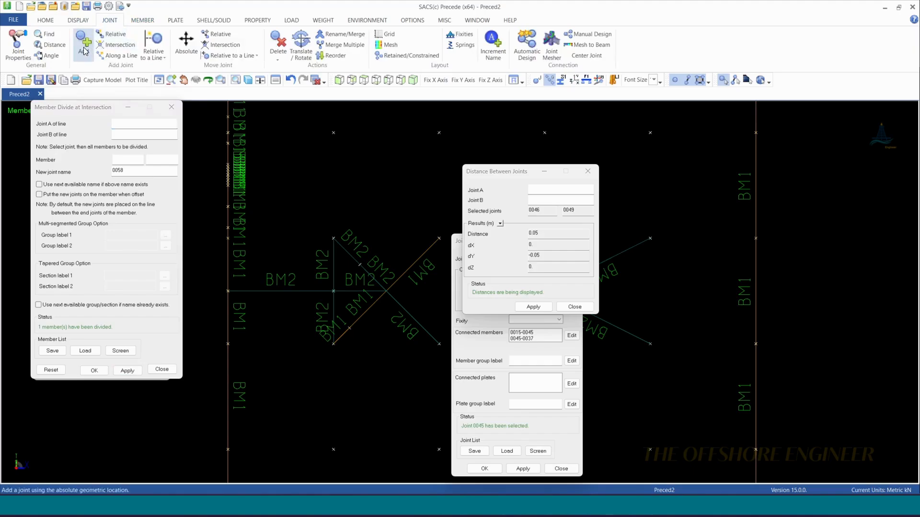
{"action": "left_click", "coordinate": [115, 34]}
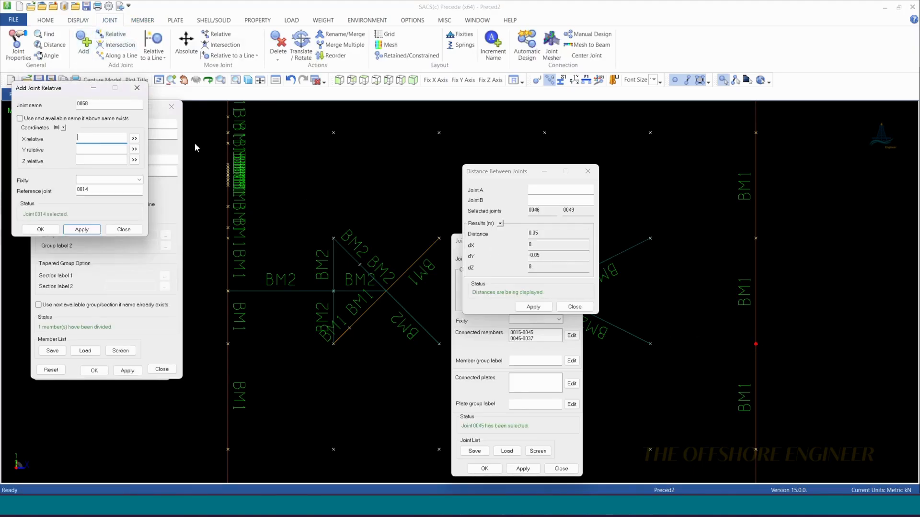
{"action": "left_click", "coordinate": [98, 148]}
{"action": "type", "text": "0.7"}
{"action": "key", "text": "Return"}
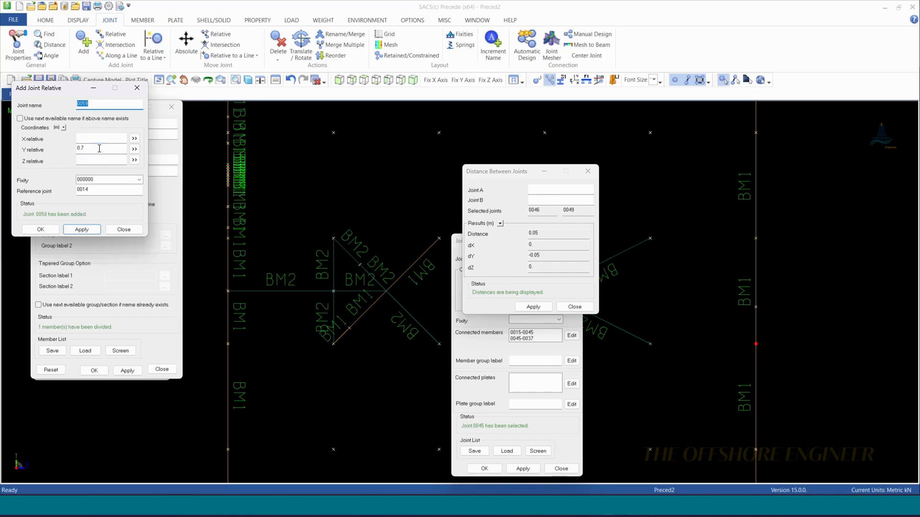
{"action": "left_click", "coordinate": [137, 87]}
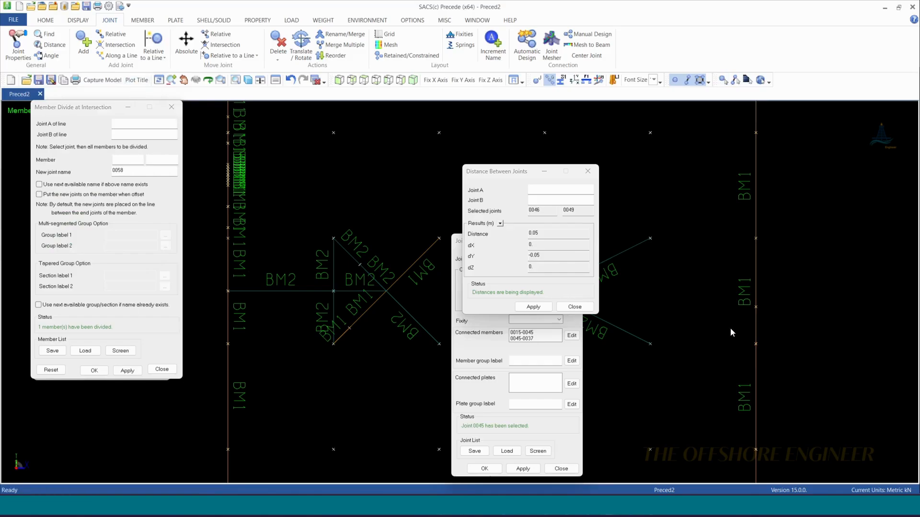
- Divide BM1 member 0014-0020 at existing joint 0058, and close the division, joint distance and joint properties dialogs
{"action": "scroll", "coordinate": [790, 340], "scroll_direction": "up", "scroll_amount": 3}
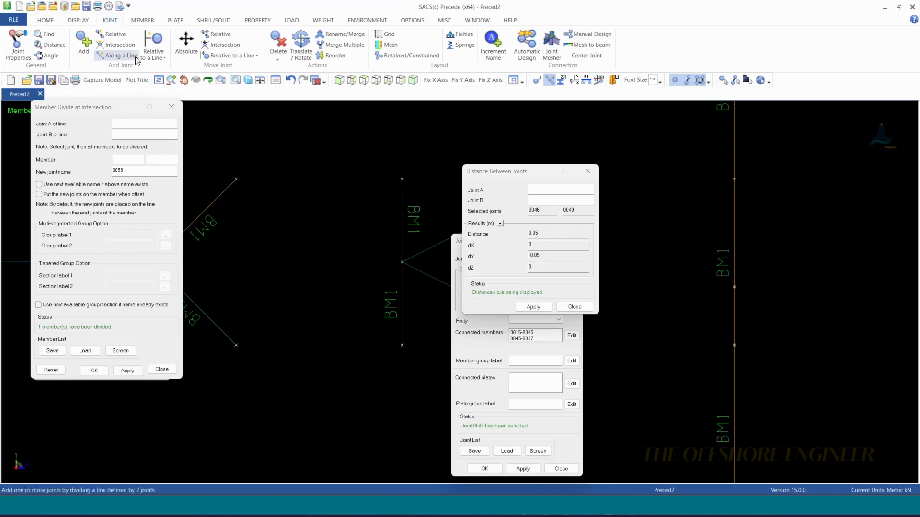
{"action": "left_click", "coordinate": [143, 20]}
{"action": "left_click", "coordinate": [149, 44]}
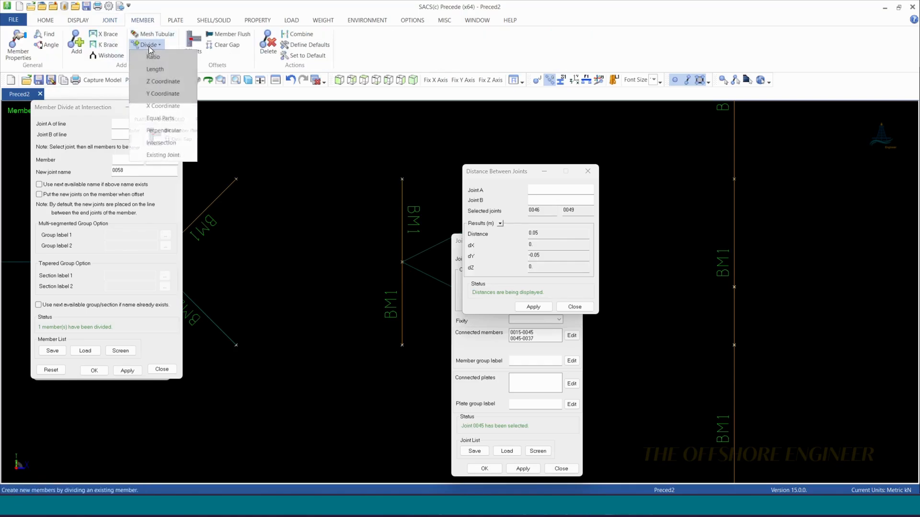
{"action": "left_click", "coordinate": [166, 156]}
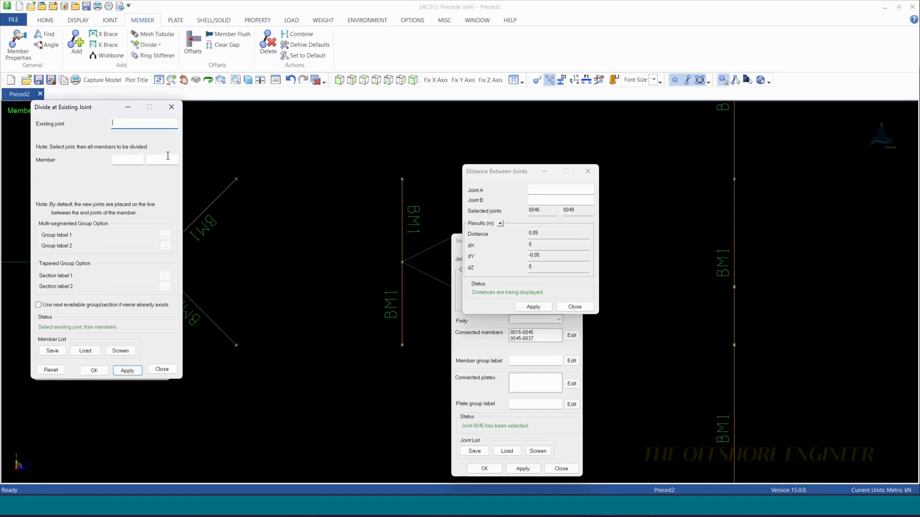
{"action": "left_click", "coordinate": [734, 287]}
{"action": "left_click", "coordinate": [735, 309]}
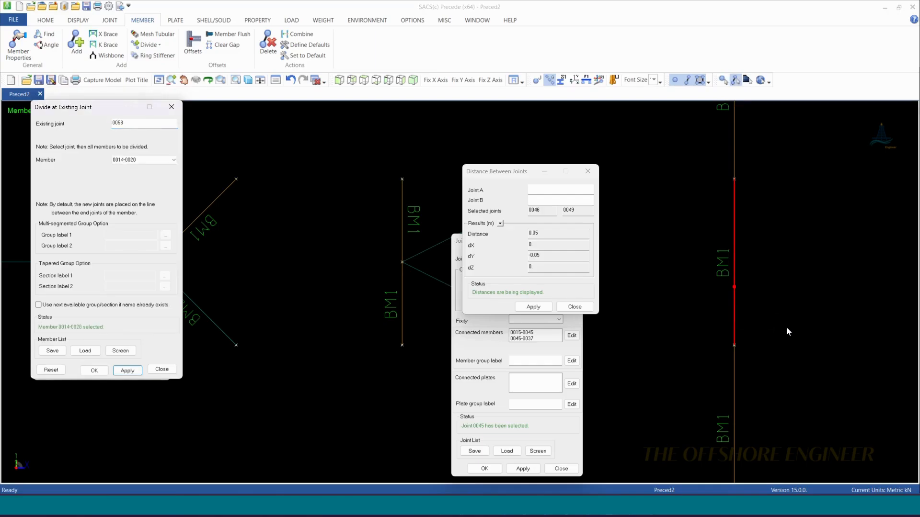
{"action": "right_click", "coordinate": [769, 318]}
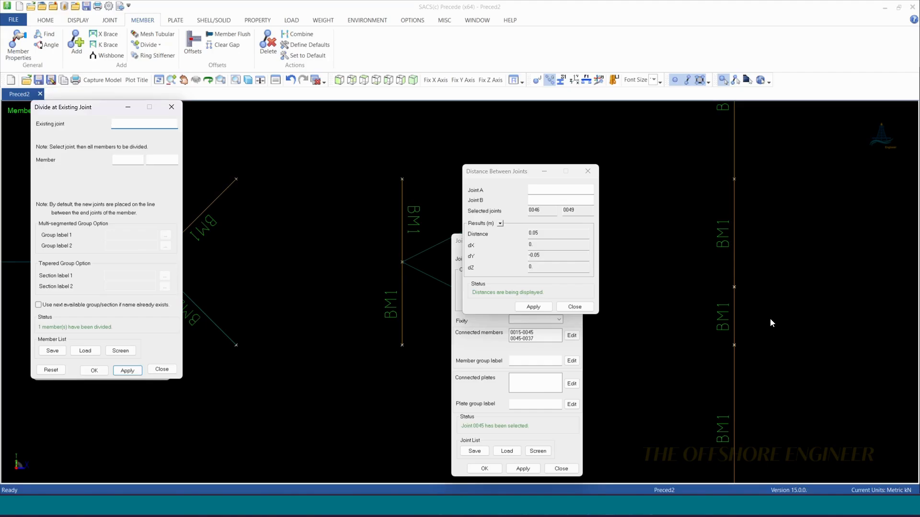
{"action": "left_click", "coordinate": [171, 107]}
{"action": "left_click", "coordinate": [588, 172]}
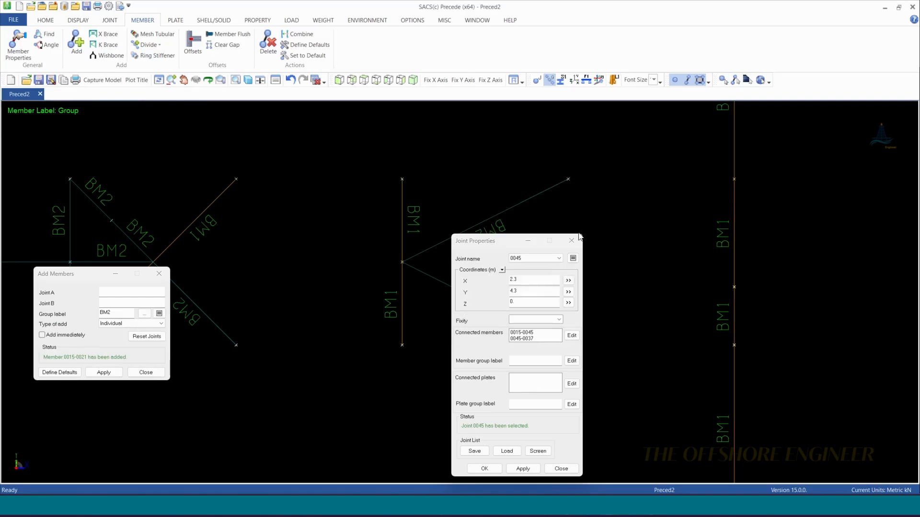
{"action": "left_click", "coordinate": [571, 241]}
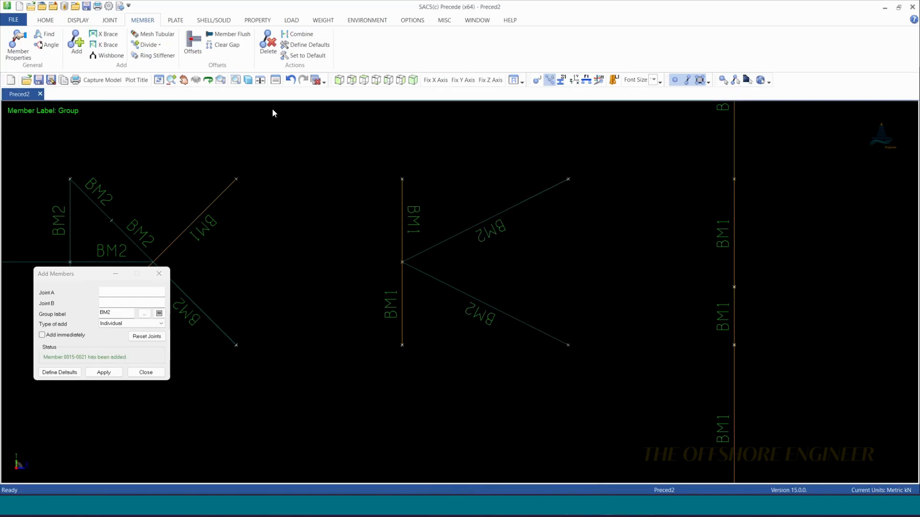
- Combine BM1 members 0014-0058 and 0058-0020 into one member, deleting the unconnected intermediate joint
{"action": "left_click", "coordinate": [298, 34]}
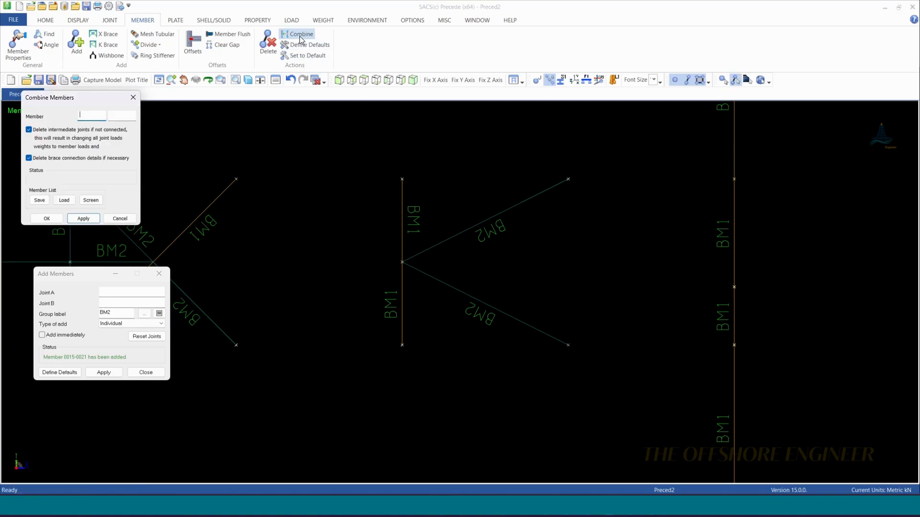
{"action": "left_click_drag", "start_coordinate": [44, 99], "coordinate": [483, 262]}
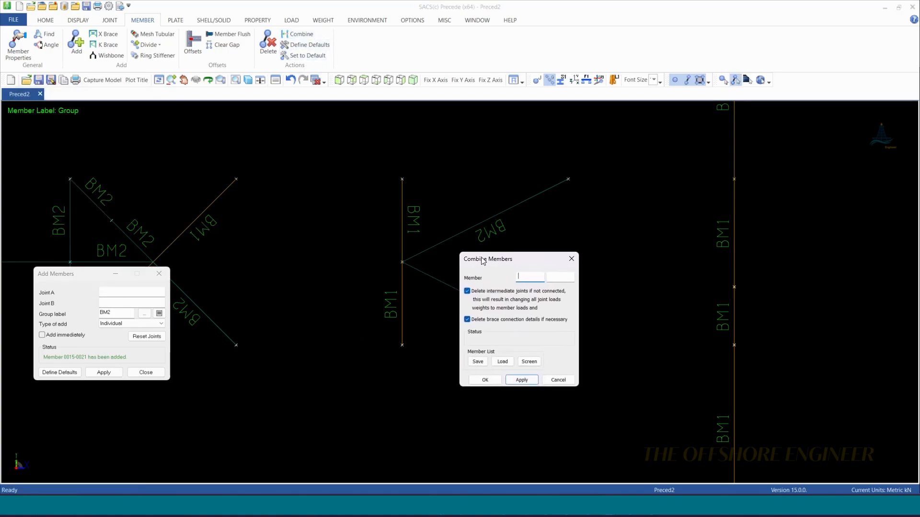
{"action": "left_click", "coordinate": [736, 321]}
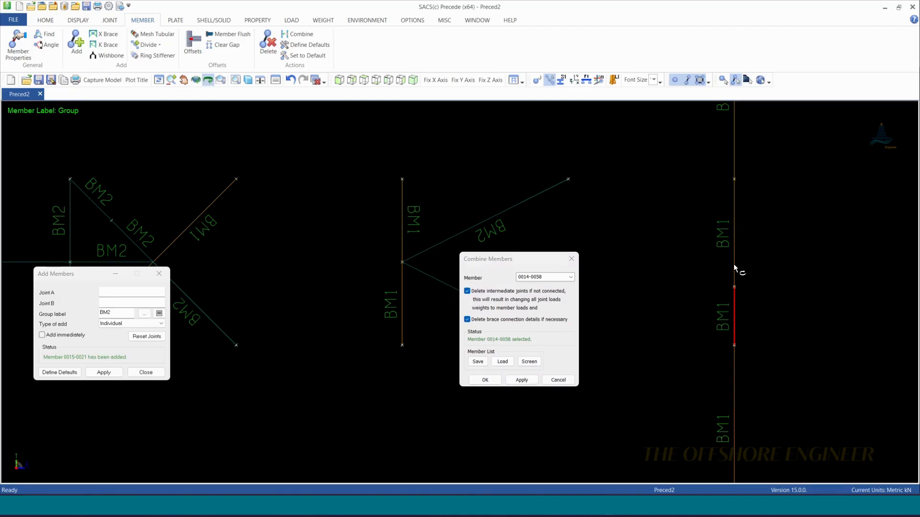
{"action": "left_click", "coordinate": [734, 265]}
{"action": "left_click", "coordinate": [734, 309]}
{"action": "left_click", "coordinate": [735, 273]}
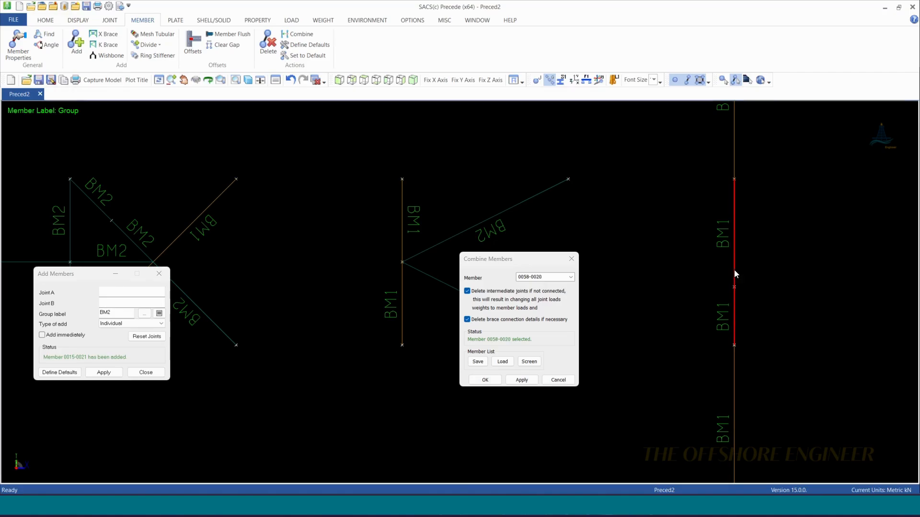
{"action": "left_click", "coordinate": [518, 381]}
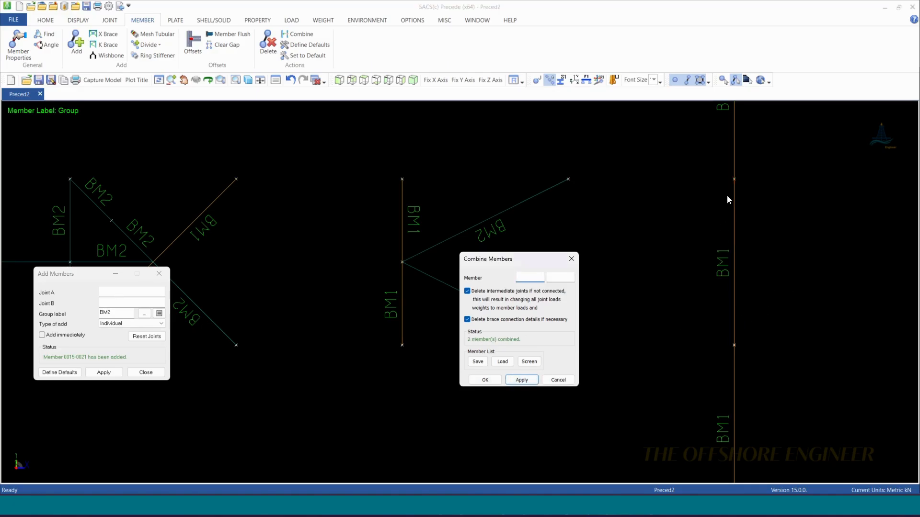
- Combine the closely spaced equal-part BM1 segments on the vertical edge line opposite into a single member
{"action": "scroll", "coordinate": [631, 370], "scroll_direction": "down", "scroll_amount": 2}
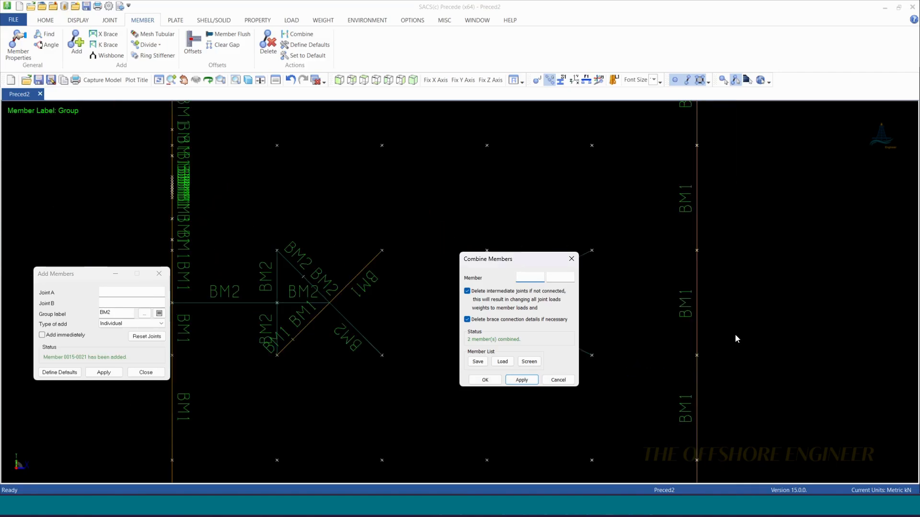
{"action": "scroll", "coordinate": [737, 335], "scroll_direction": "down", "scroll_amount": 1}
{"action": "scroll", "coordinate": [223, 187], "scroll_direction": "up", "scroll_amount": 12}
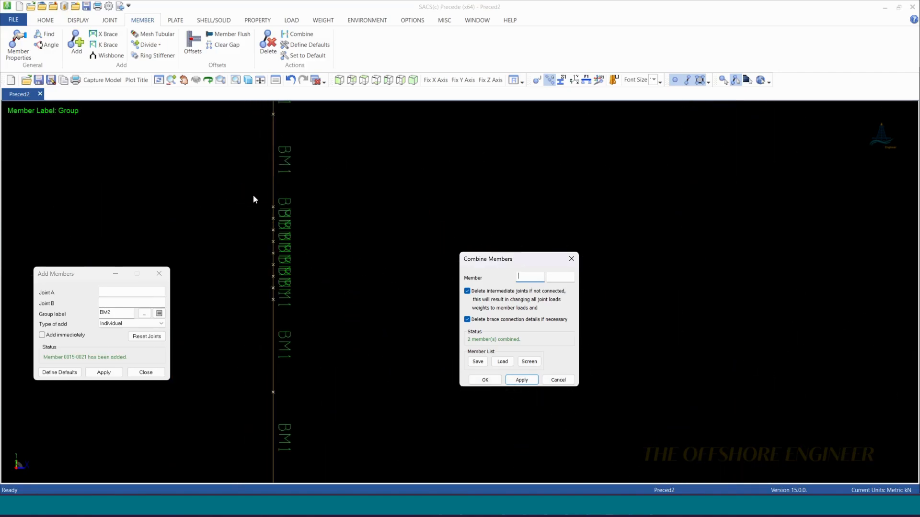
{"action": "scroll", "coordinate": [254, 196], "scroll_direction": "up", "scroll_amount": 2}
{"action": "left_click_drag", "start_coordinate": [238, 188], "coordinate": [360, 368]}
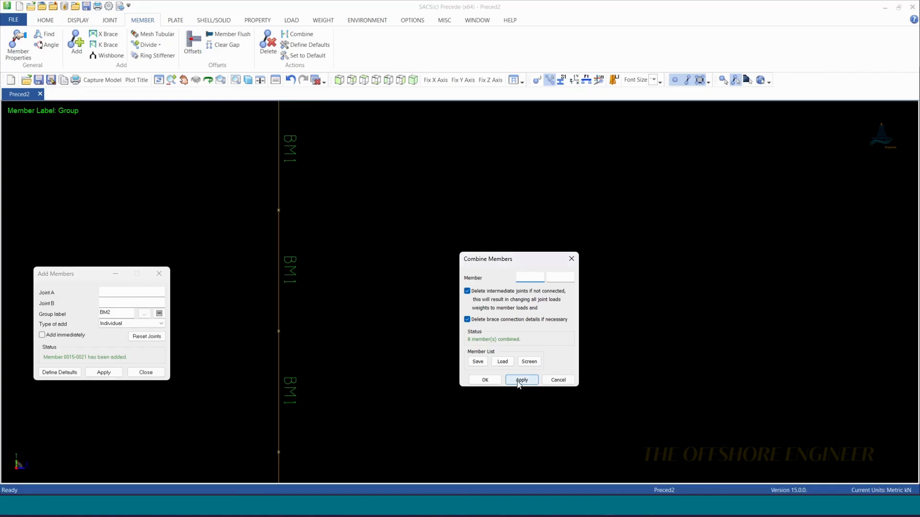
- Combine BM1 member 0042-0046 with the adjoining merged BM1 member below it
{"action": "left_click", "coordinate": [277, 189]}
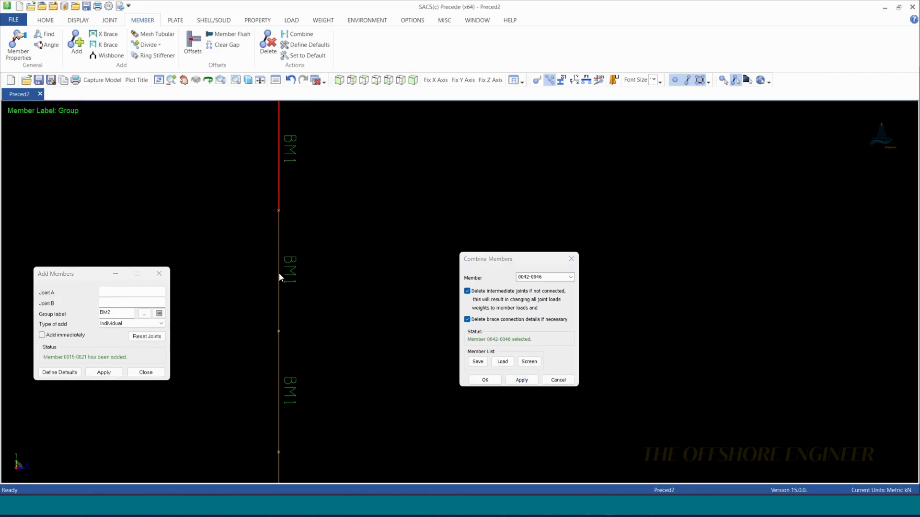
{"action": "key", "text": "ctrl"}
{"action": "left_click", "coordinate": [280, 273], "text": "ctrl"}
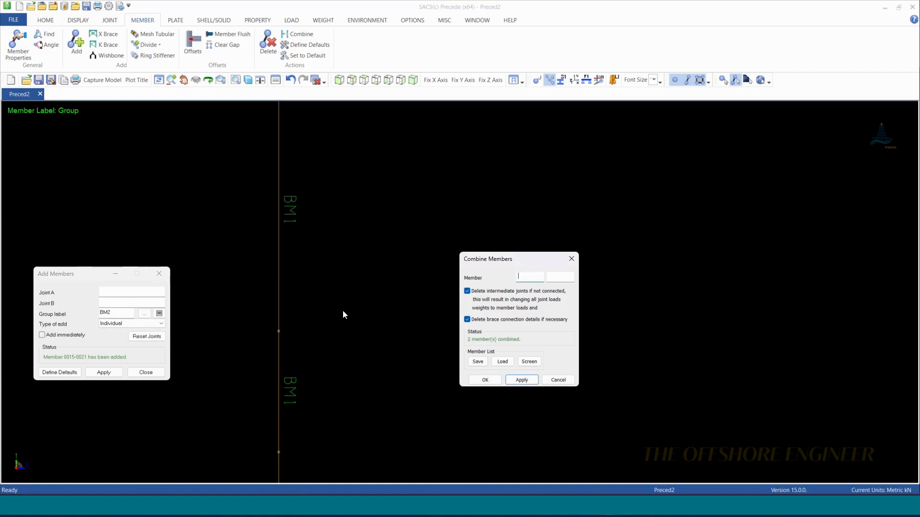
- Close the Combine Members dialog
{"action": "scroll", "coordinate": [257, 323], "scroll_direction": "down", "scroll_amount": 2}
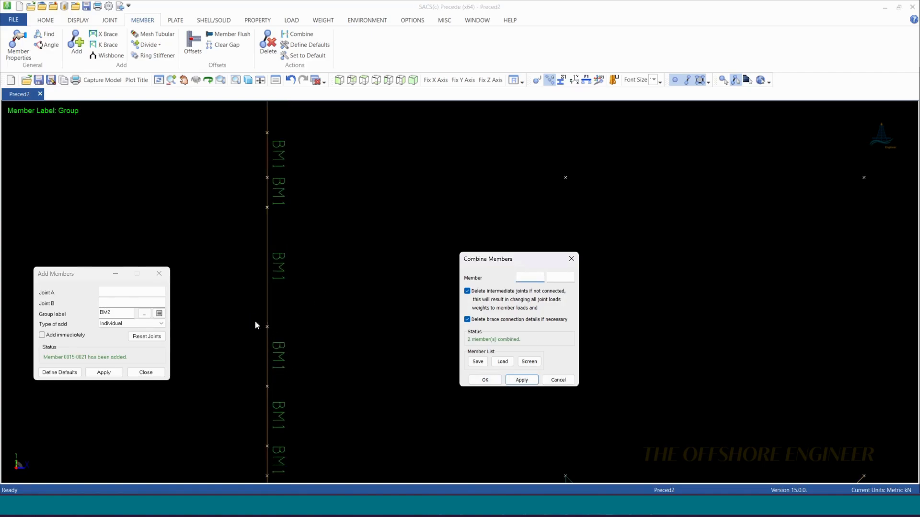
{"action": "left_click", "coordinate": [571, 259]}
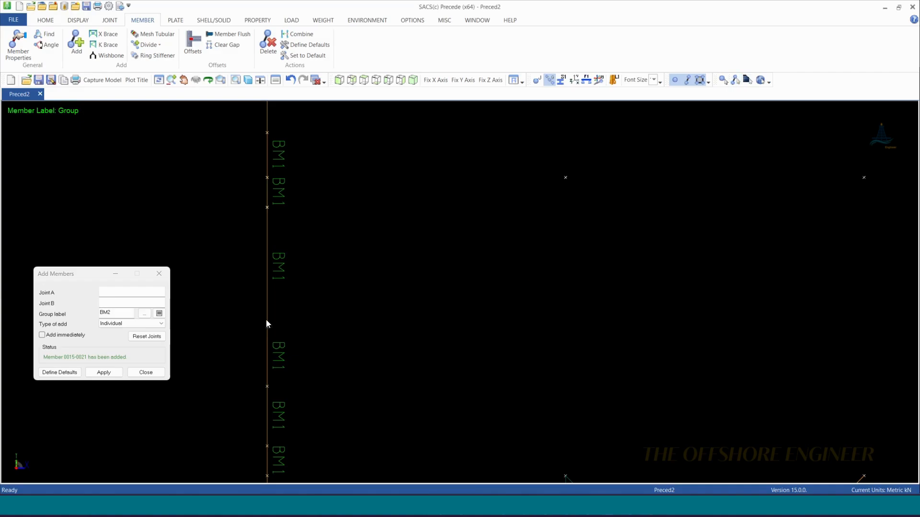
- Delete the four BM1 and BM2 members that form the K brace
{"action": "left_click", "coordinate": [268, 42]}
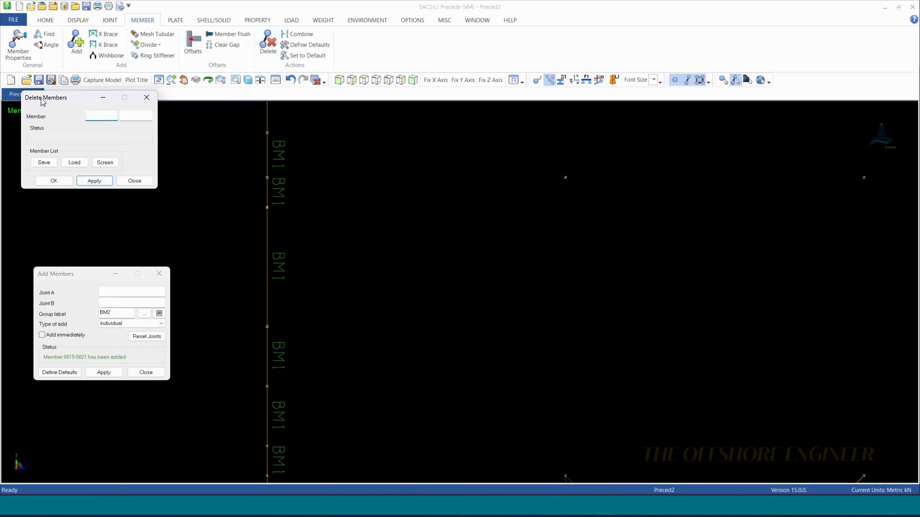
{"action": "left_click_drag", "start_coordinate": [72, 97], "coordinate": [424, 261]}
{"action": "scroll", "coordinate": [338, 248], "scroll_direction": "down", "scroll_amount": 5}
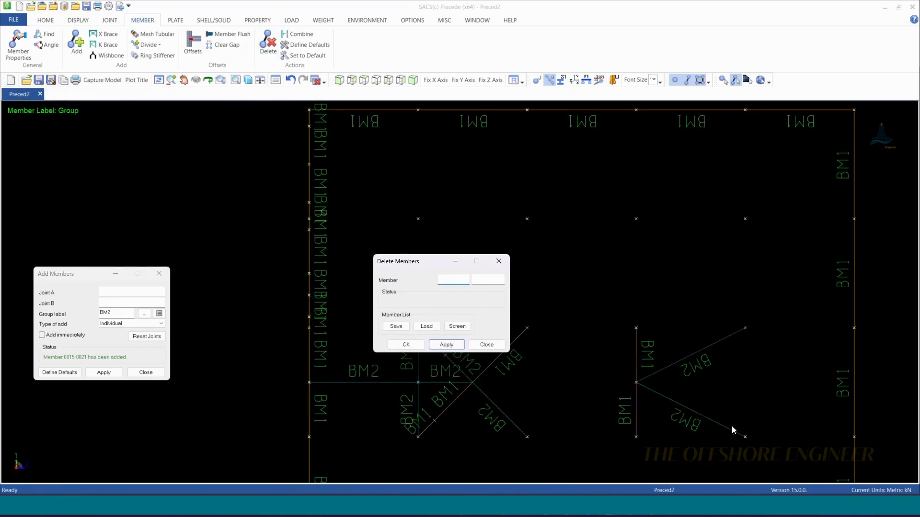
{"action": "scroll", "coordinate": [812, 445], "scroll_direction": "up", "scroll_amount": 3}
{"action": "scroll", "coordinate": [761, 416], "scroll_direction": "down", "scroll_amount": 2}
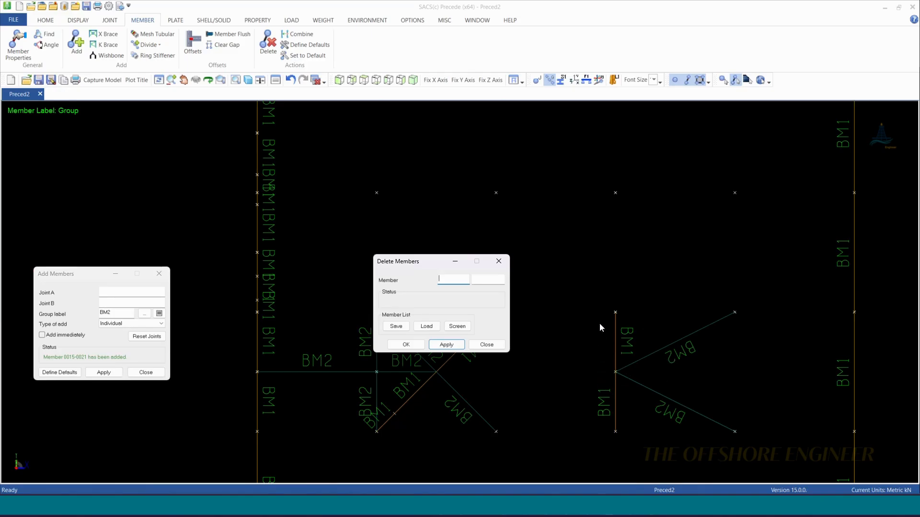
{"action": "left_click_drag", "start_coordinate": [580, 285], "coordinate": [772, 470]}
{"action": "key", "text": "Return"}
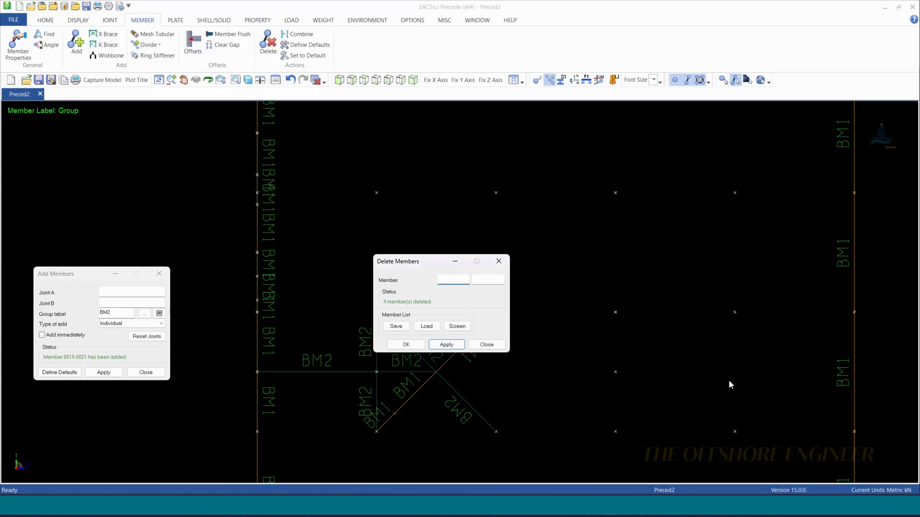
- Undo the K-brace member deletion and close the Delete Members dialog
{"action": "key", "text": "ctrl+z"}
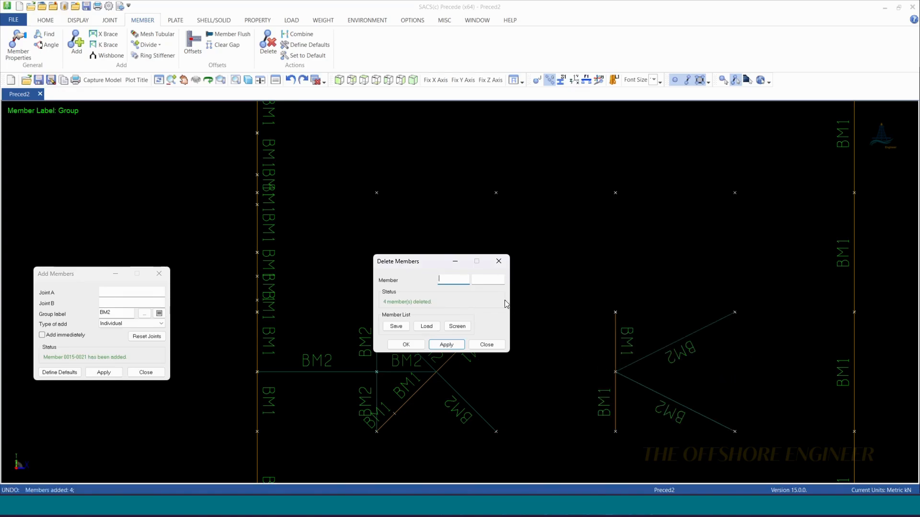
{"action": "left_click", "coordinate": [500, 262]}
{"action": "scroll", "coordinate": [479, 384], "scroll_direction": "down", "scroll_amount": 1}
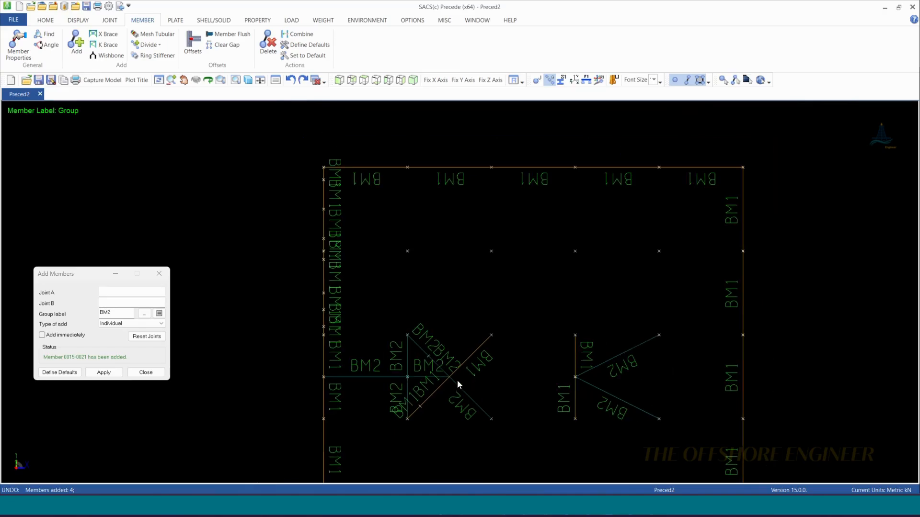
- Delete the two unconnected grid joints in the row above the K brace, without altering referenced model data
{"action": "left_click", "coordinate": [111, 22]}
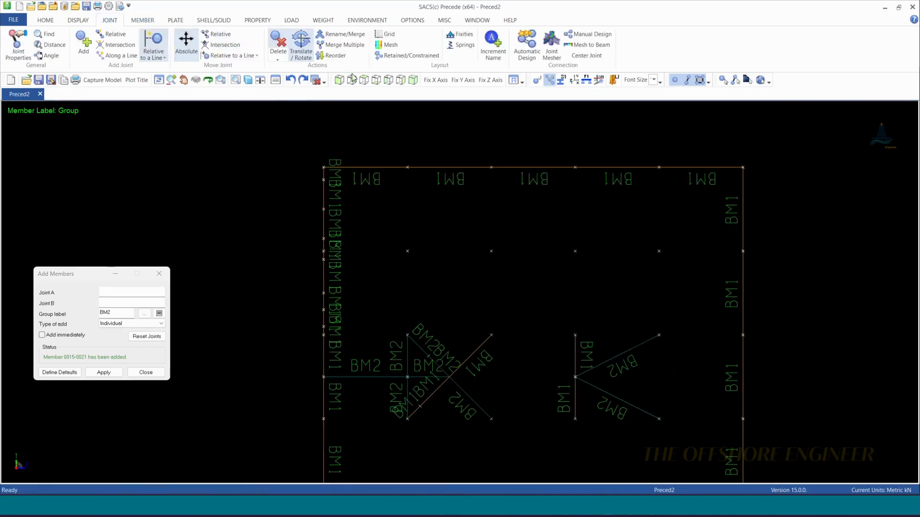
{"action": "left_click", "coordinate": [278, 43]}
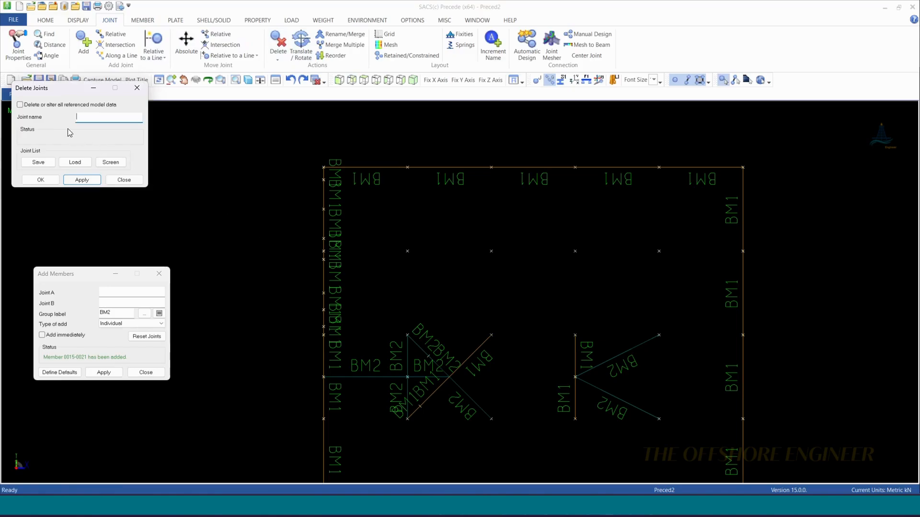
{"action": "left_click_drag", "start_coordinate": [50, 88], "coordinate": [138, 193]}
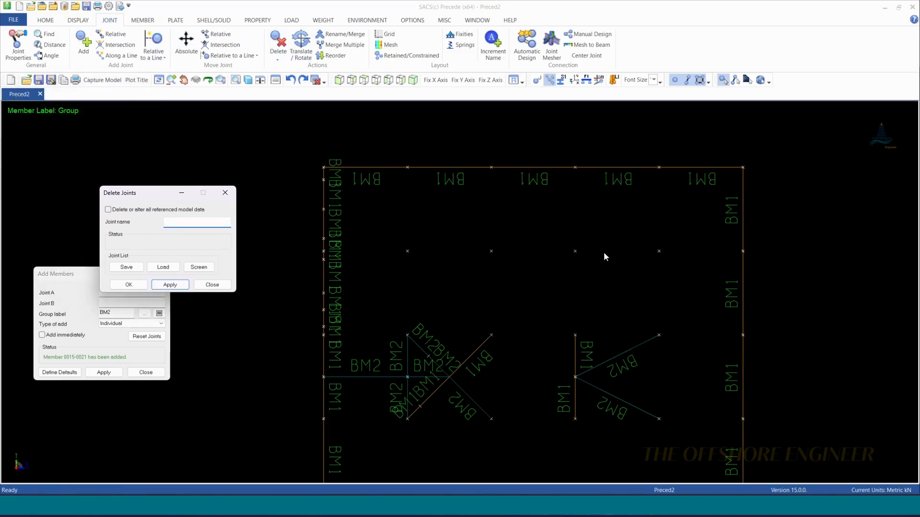
{"action": "left_click_drag", "start_coordinate": [548, 223], "coordinate": [681, 284]}
{"action": "key", "text": "Return"}
- Try to delete the five connected K-brace joints without deleting or altering referenced model data
{"action": "scroll", "coordinate": [520, 249], "scroll_direction": "down", "scroll_amount": 3}
{"action": "scroll", "coordinate": [628, 406], "scroll_direction": "up", "scroll_amount": 4}
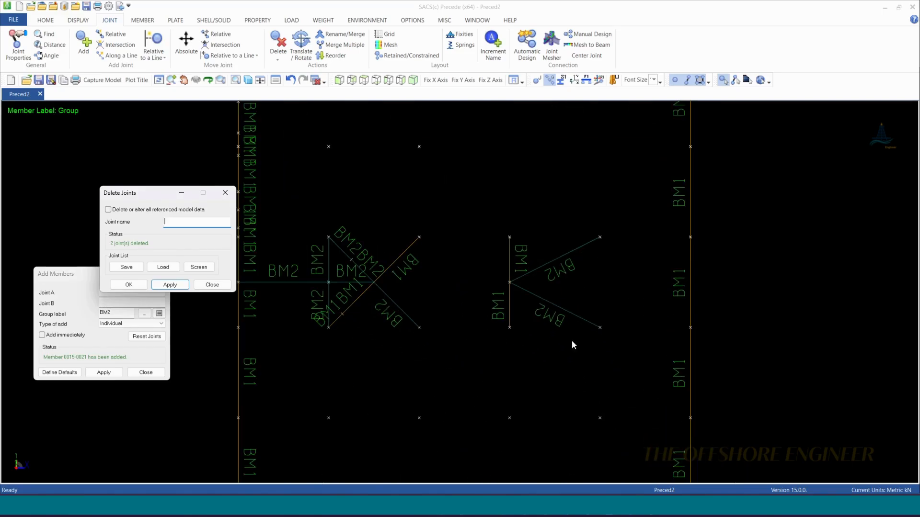
{"action": "left_click_drag", "start_coordinate": [473, 210], "coordinate": [662, 397]}
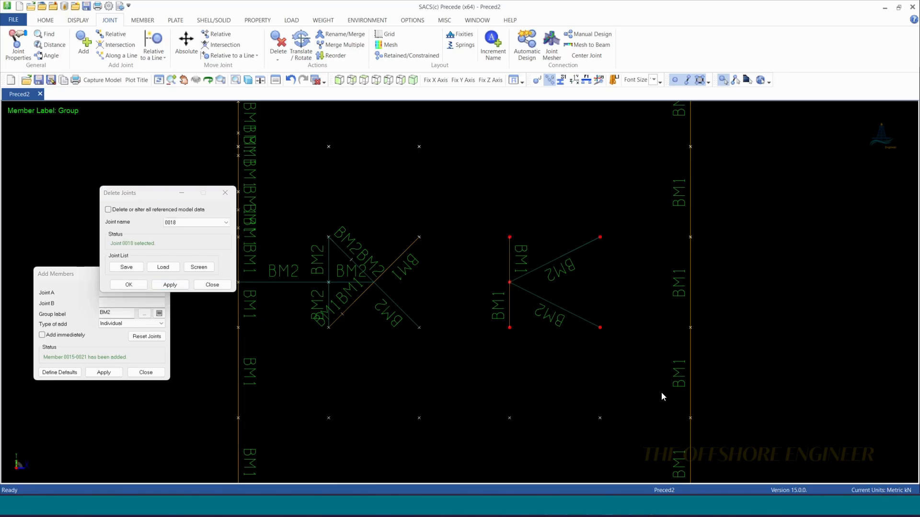
{"action": "key", "text": "Return"}
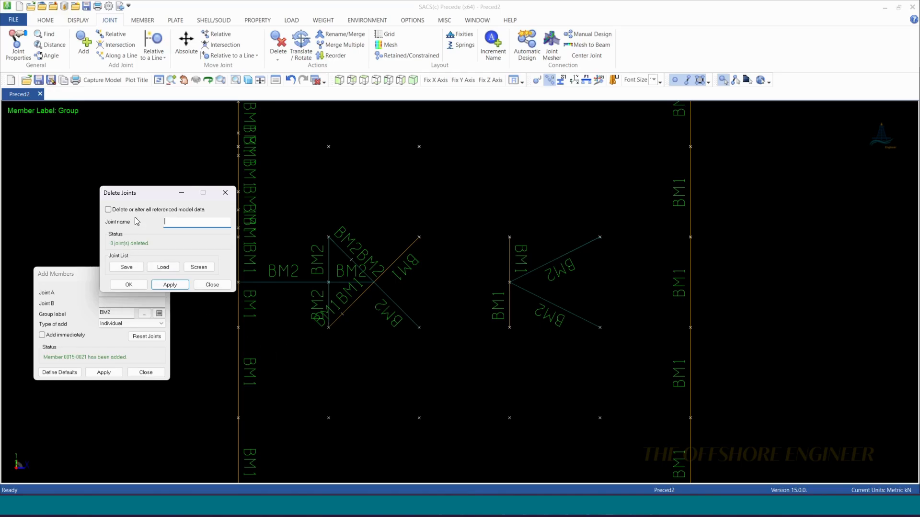
- Delete joint 0057 between the four BM2 members beside the X brace, with all referenced model data deleted or altered
{"action": "left_click", "coordinate": [108, 210]}
{"action": "scroll", "coordinate": [429, 293], "scroll_direction": "down", "scroll_amount": 2}
{"action": "scroll", "coordinate": [306, 288], "scroll_direction": "up", "scroll_amount": 3}
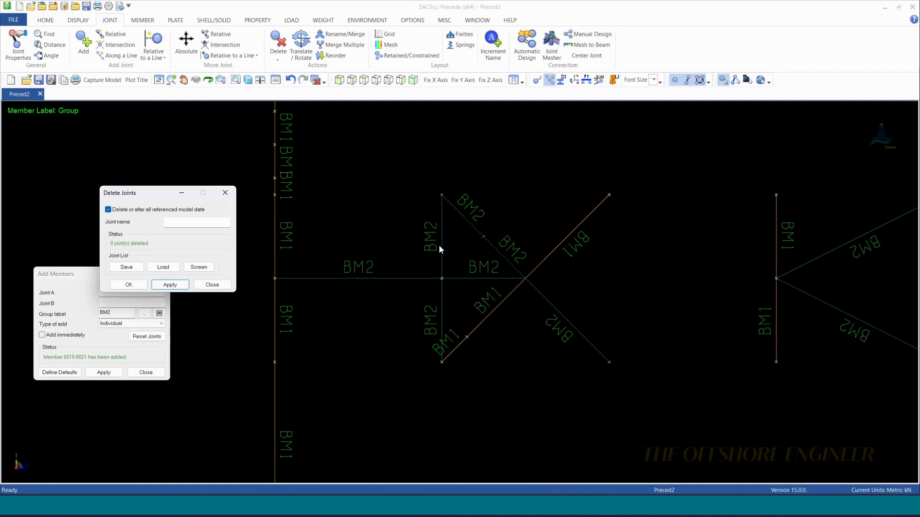
{"action": "left_click", "coordinate": [442, 279]}
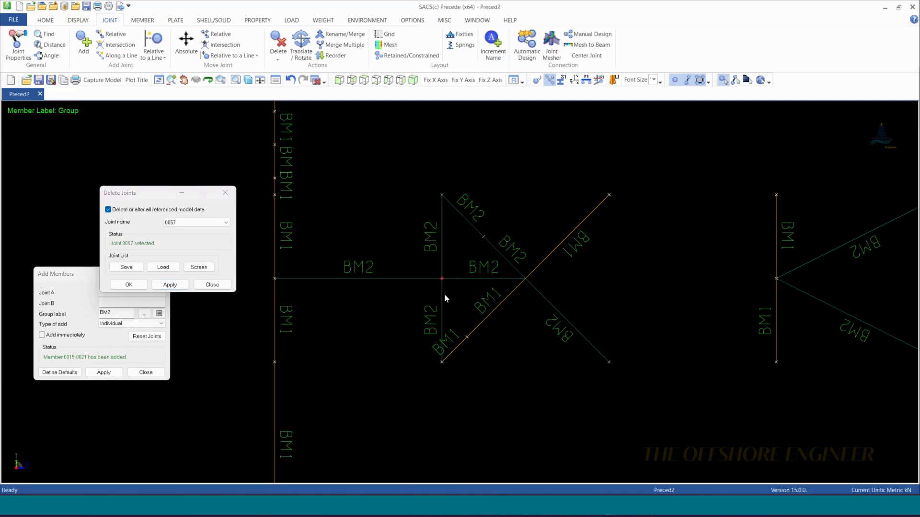
{"action": "left_click", "coordinate": [175, 286]}
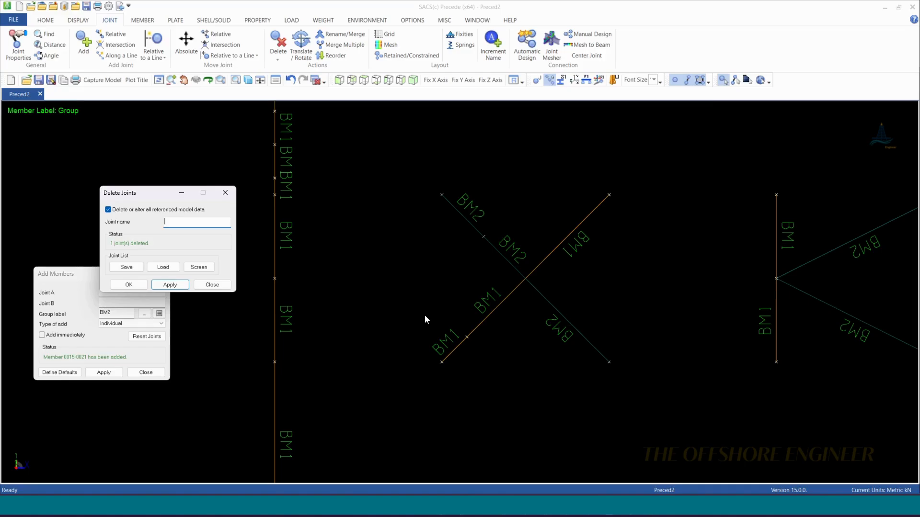
- Close the Delete Joints and Add Members dialogs
{"action": "scroll", "coordinate": [402, 294], "scroll_direction": "down", "scroll_amount": 5}
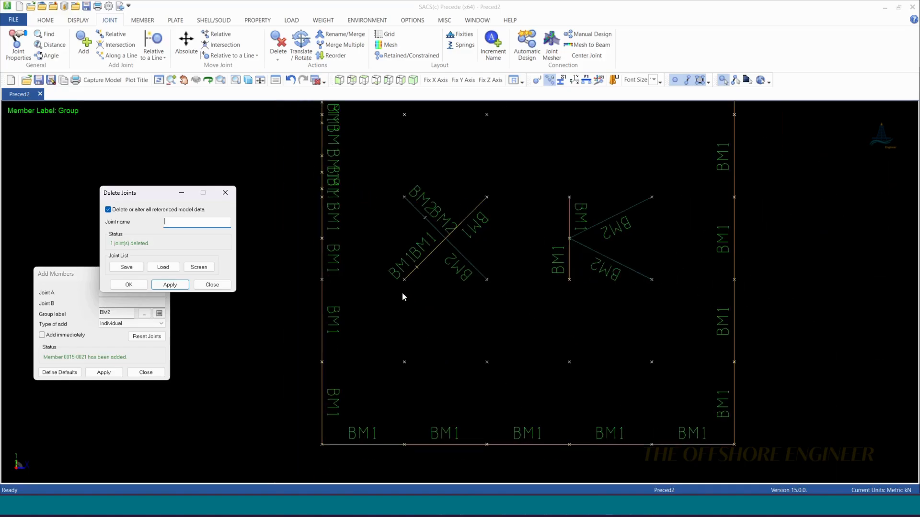
{"action": "left_click", "coordinate": [225, 193]}
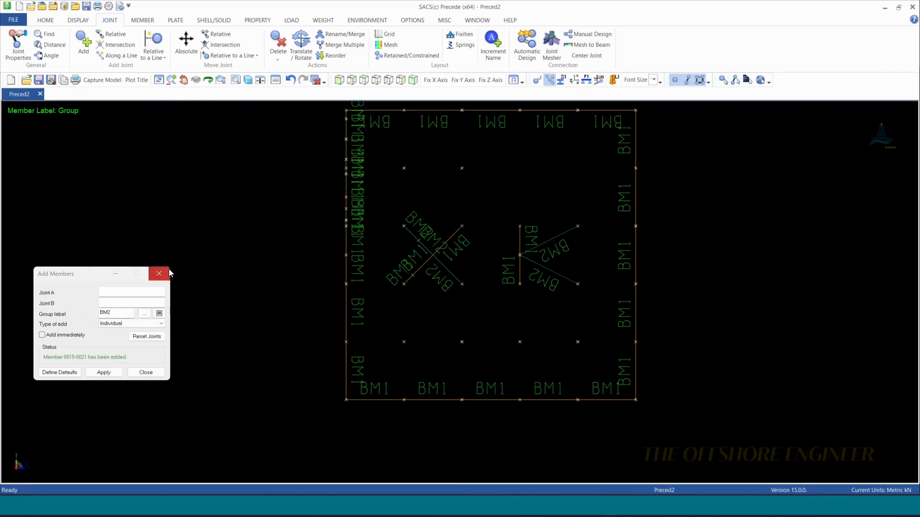
{"action": "left_click", "coordinate": [168, 273]}
{"action": "scroll", "coordinate": [376, 168], "scroll_direction": "down", "scroll_amount": 3}
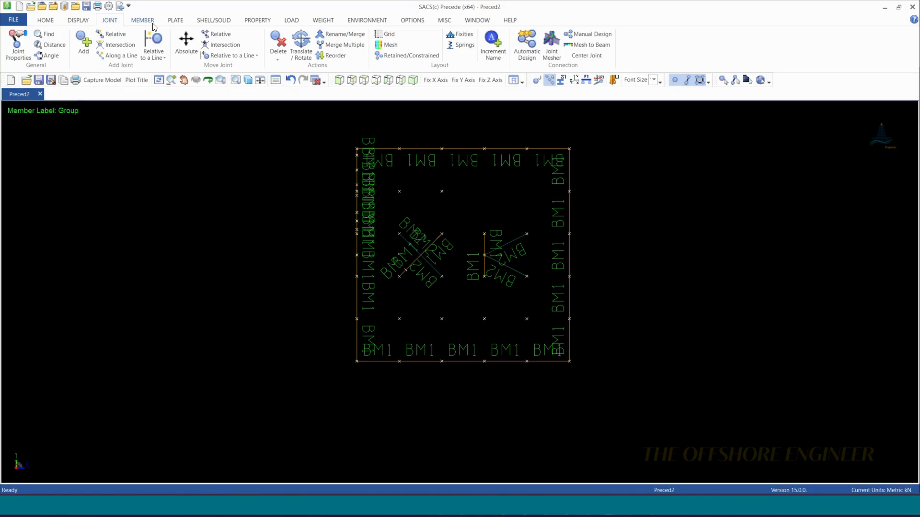
{"action": "scroll", "coordinate": [517, 154], "scroll_direction": "up", "scroll_amount": 2}
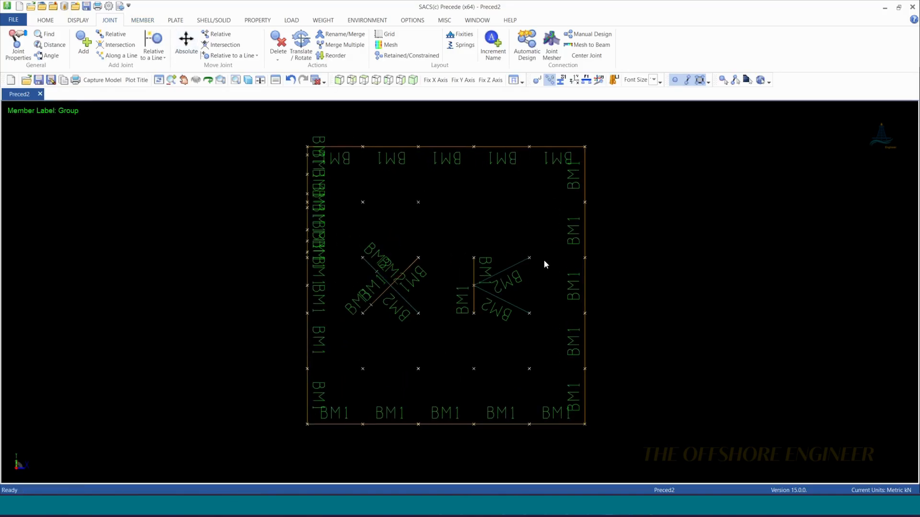
- Start a new member section labelled SECT in the Member Section Manager
{"action": "left_click", "coordinate": [253, 20]}
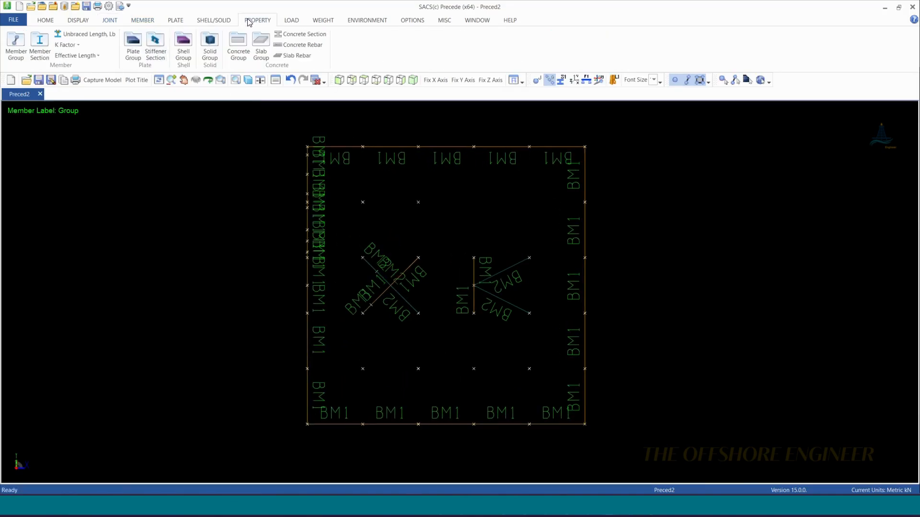
{"action": "left_click", "coordinate": [39, 54]}
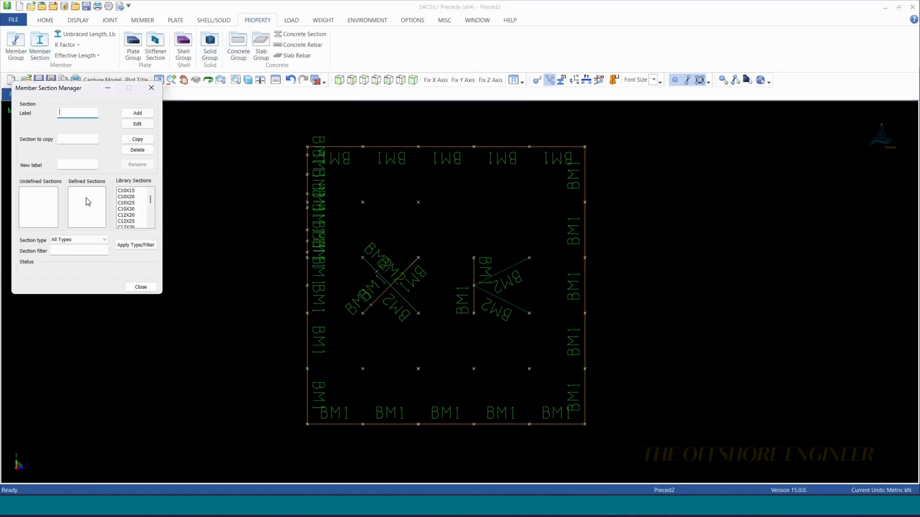
{"action": "left_click_drag", "start_coordinate": [37, 90], "coordinate": [121, 155]}
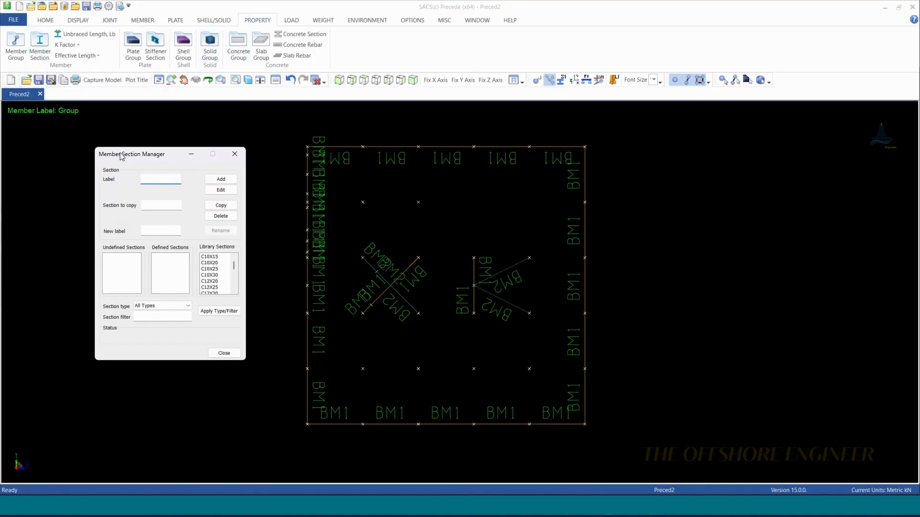
{"action": "left_click", "coordinate": [163, 181]}
{"action": "type", "text": "SECT"}
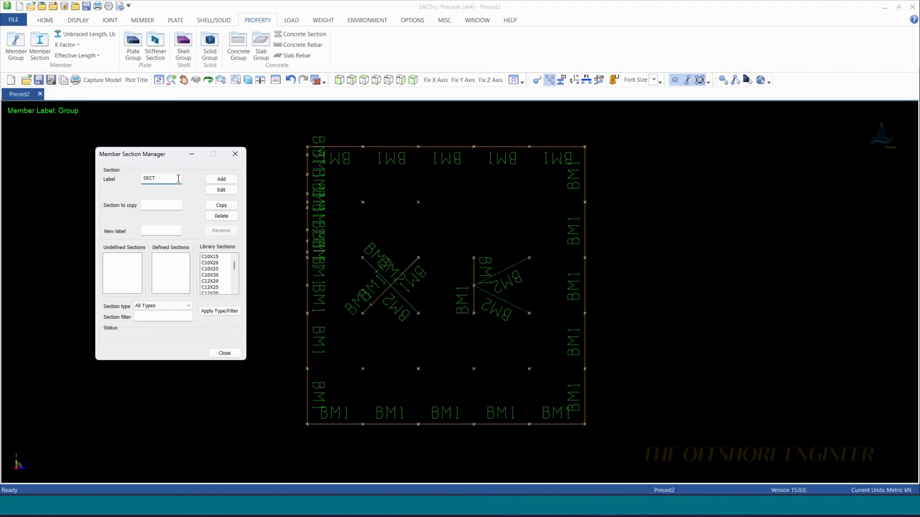
{"action": "left_click", "coordinate": [221, 179]}
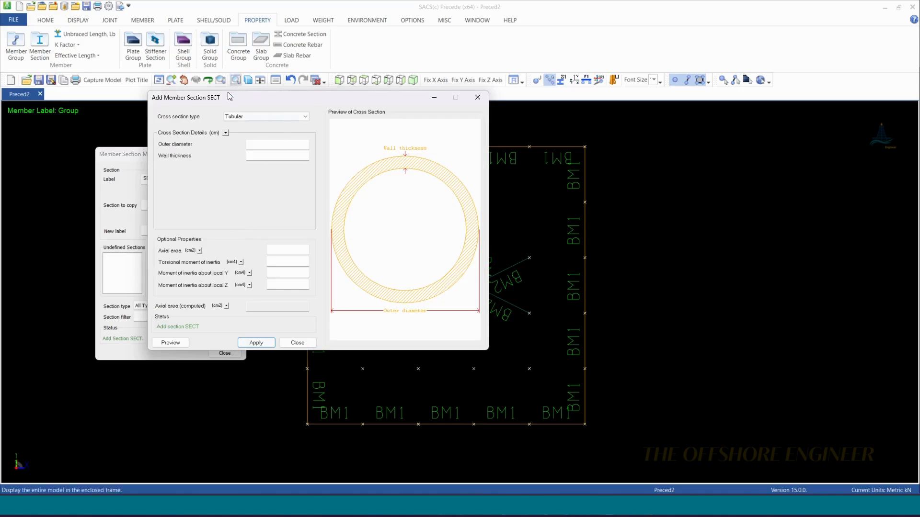
{"action": "left_click_drag", "start_coordinate": [229, 96], "coordinate": [260, 153]}
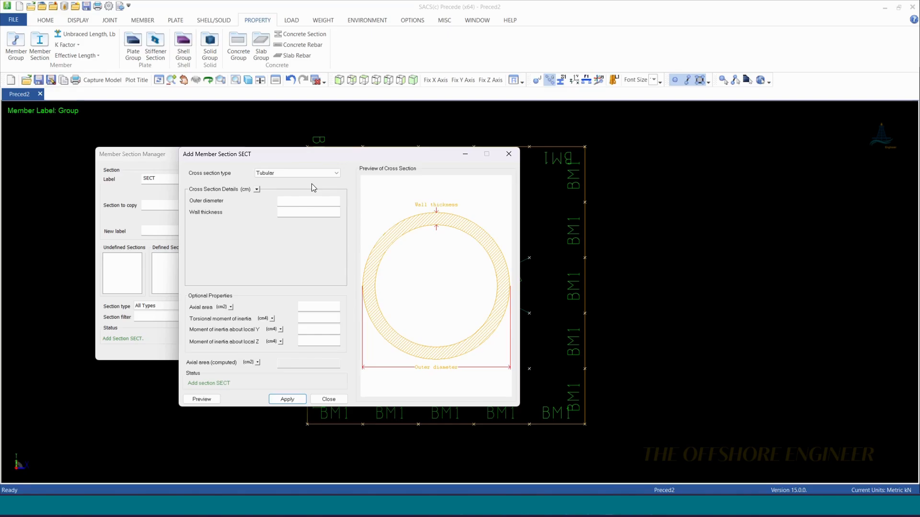
- Preview the Tubular, Wide Flange, Compact Wide Flange, Box and Prismatic cross-section types for section SECT
{"action": "left_click", "coordinate": [316, 173]}
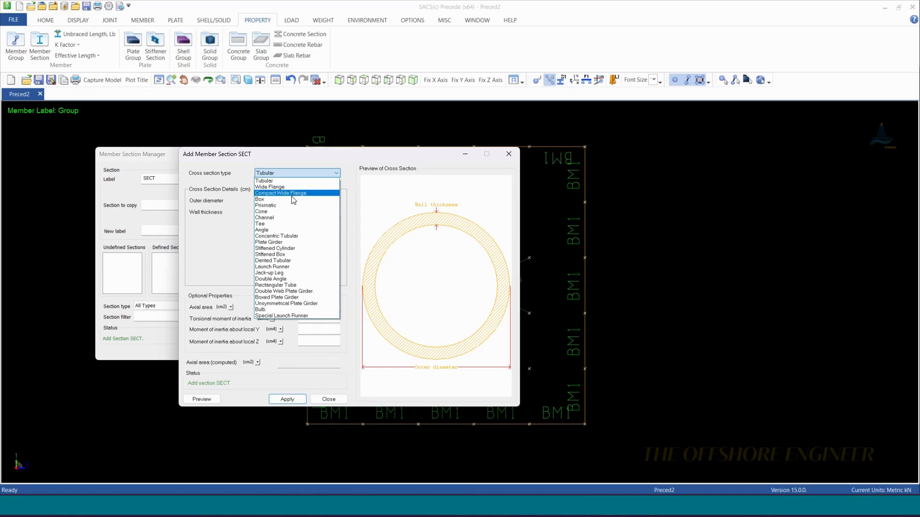
{"action": "left_click", "coordinate": [288, 181]}
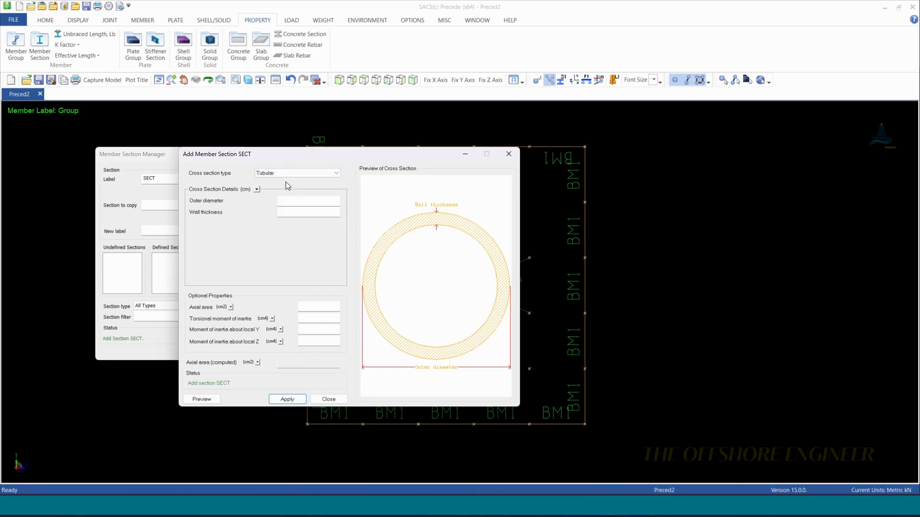
{"action": "left_click", "coordinate": [287, 173]}
{"action": "left_click", "coordinate": [286, 187]}
{"action": "left_click", "coordinate": [293, 175]}
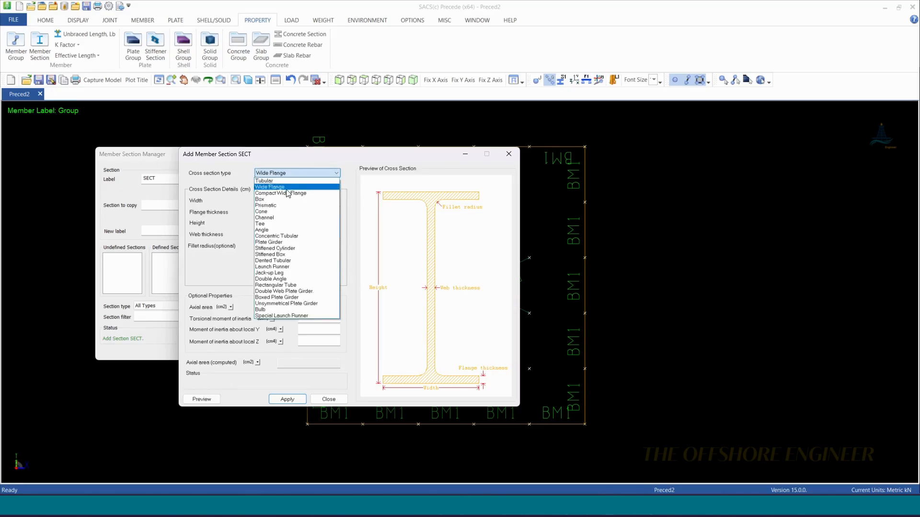
{"action": "left_click", "coordinate": [288, 193]}
{"action": "left_click", "coordinate": [283, 173]}
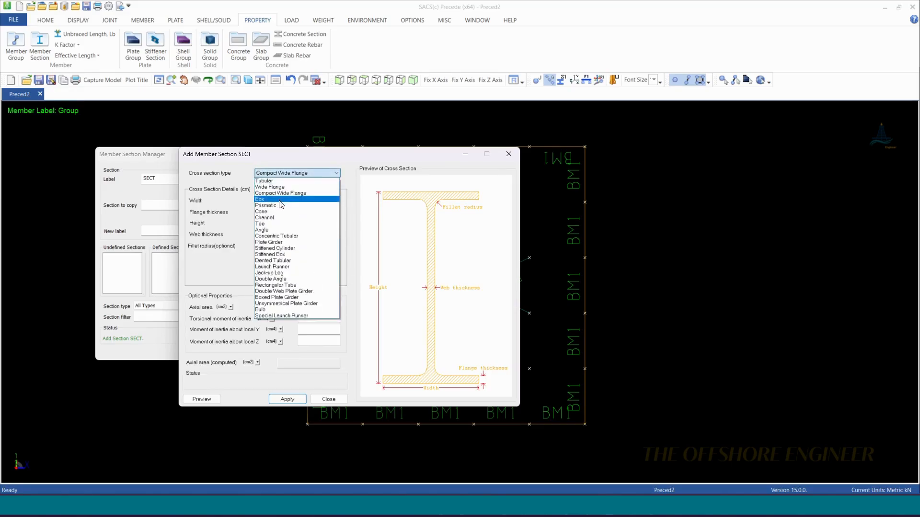
{"action": "left_click", "coordinate": [281, 200]}
{"action": "left_click", "coordinate": [289, 174]}
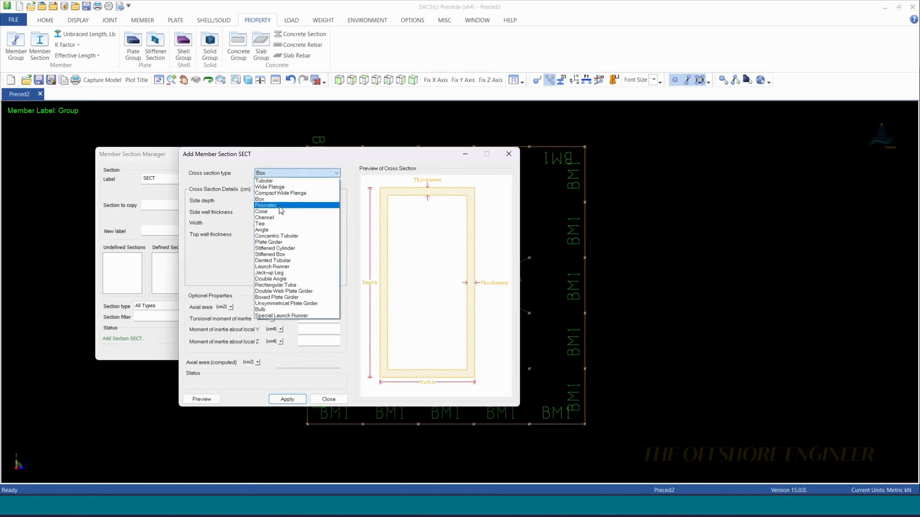
{"action": "left_click", "coordinate": [280, 206]}
- Preview the Cone, Channel, Tee, Angle and Concentric Tubular cross-section types and their dimension fields
{"action": "left_click", "coordinate": [288, 173]}
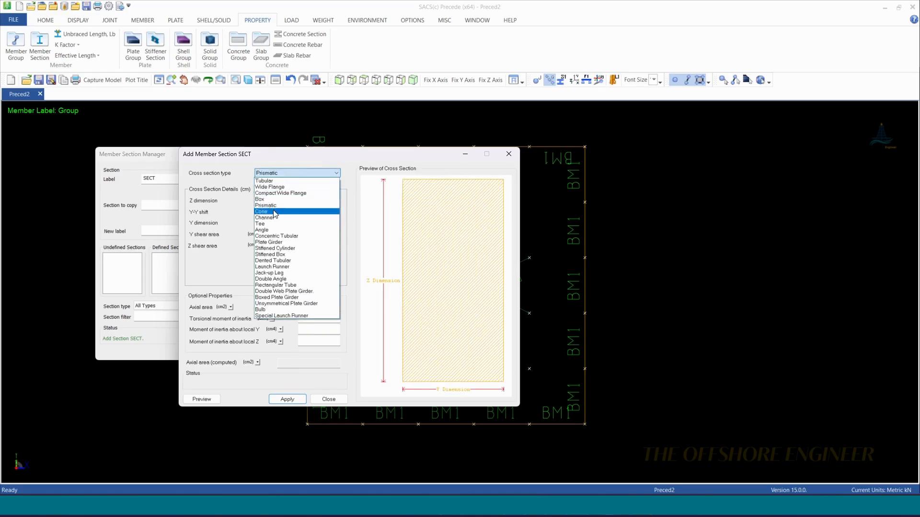
{"action": "left_click", "coordinate": [275, 212]}
{"action": "left_click", "coordinate": [288, 173]}
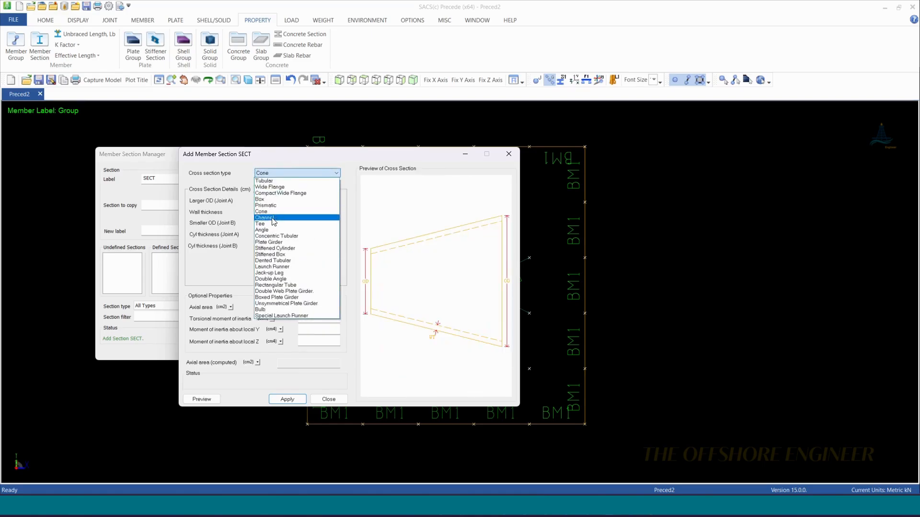
{"action": "left_click", "coordinate": [272, 218]}
{"action": "left_click", "coordinate": [277, 172]}
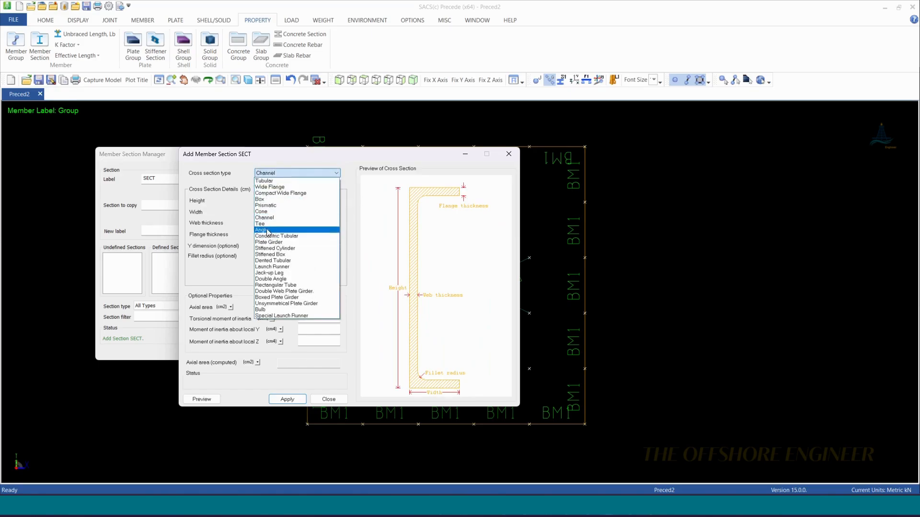
{"action": "left_click", "coordinate": [267, 224]}
{"action": "left_click", "coordinate": [283, 173]}
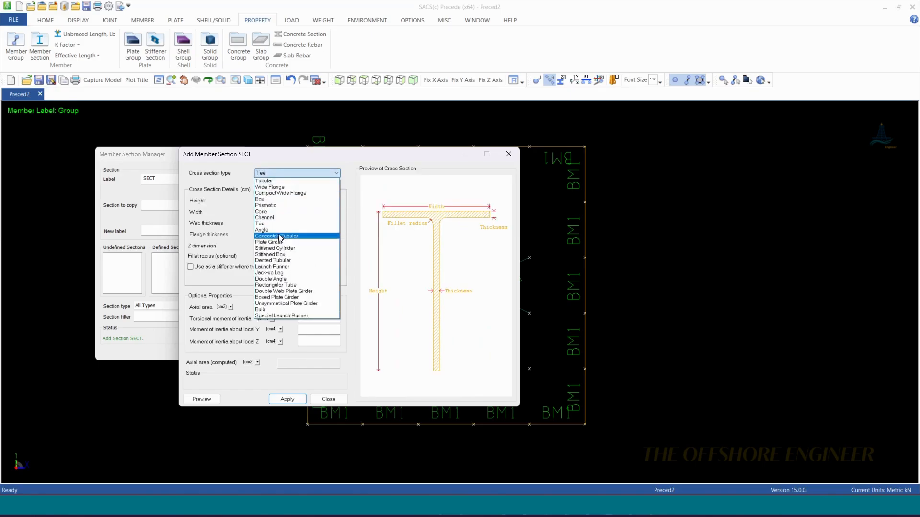
{"action": "left_click", "coordinate": [278, 230]}
{"action": "left_click", "coordinate": [283, 174]}
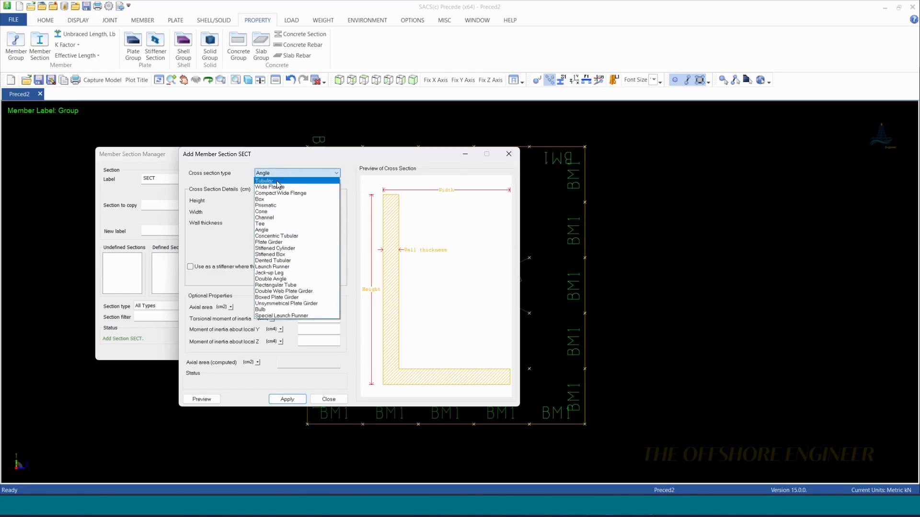
{"action": "left_click", "coordinate": [271, 236]}
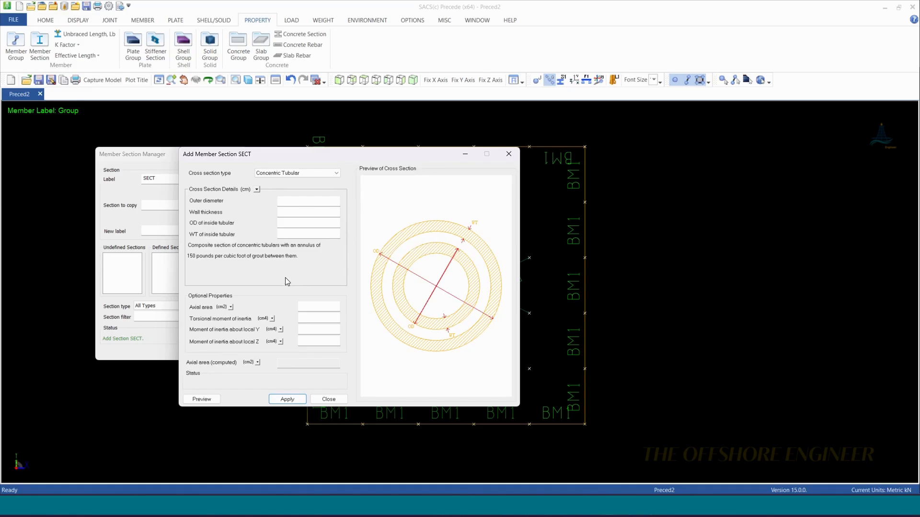
- Preview the Plate Girder, Stiffened Cylinder, Stiffened Box, Dented Tubular and Launch Runner cross-section types
{"action": "left_click", "coordinate": [282, 175]}
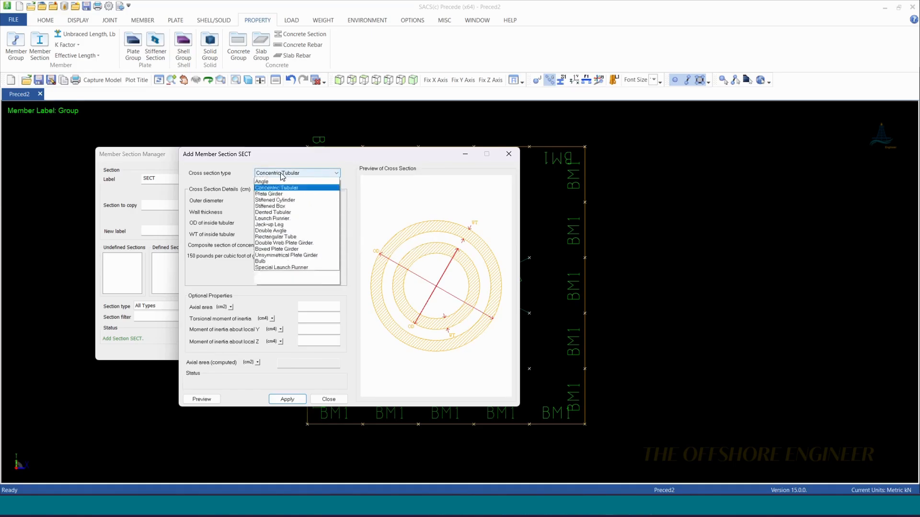
{"action": "left_click", "coordinate": [269, 243]}
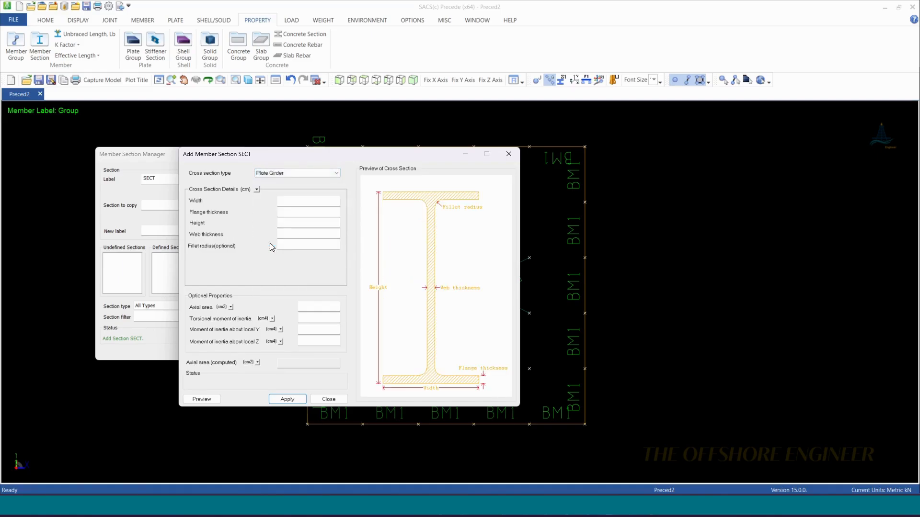
{"action": "left_click", "coordinate": [287, 172]}
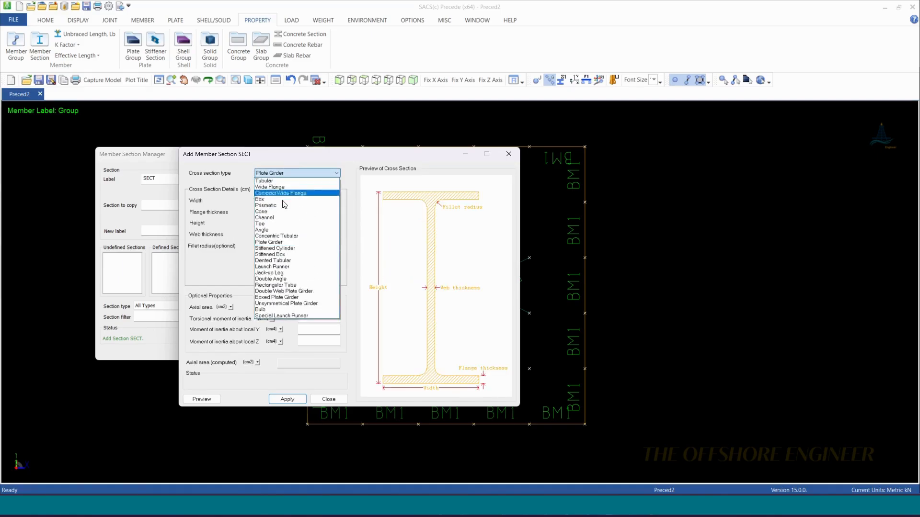
{"action": "left_click", "coordinate": [277, 248]}
{"action": "left_click", "coordinate": [297, 172]}
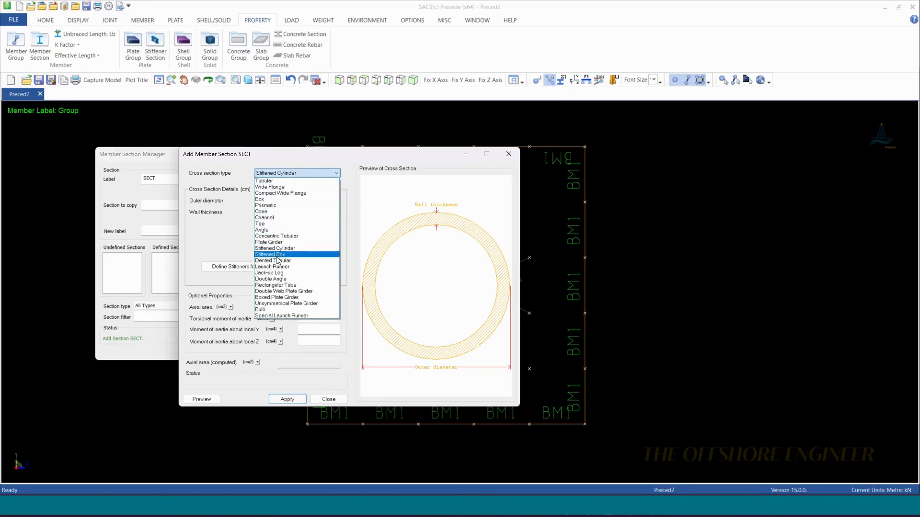
{"action": "left_click", "coordinate": [277, 254]}
{"action": "left_click", "coordinate": [282, 173]}
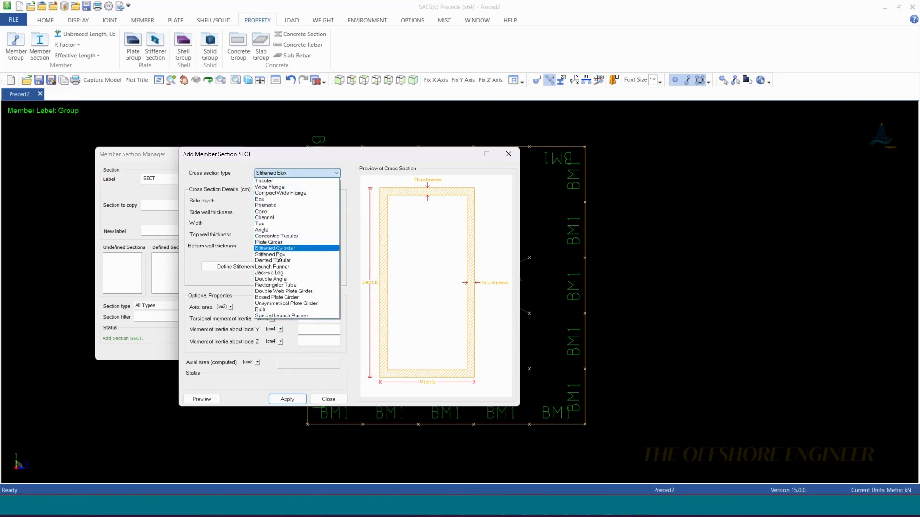
{"action": "left_click", "coordinate": [278, 261]}
{"action": "left_click", "coordinate": [287, 173]}
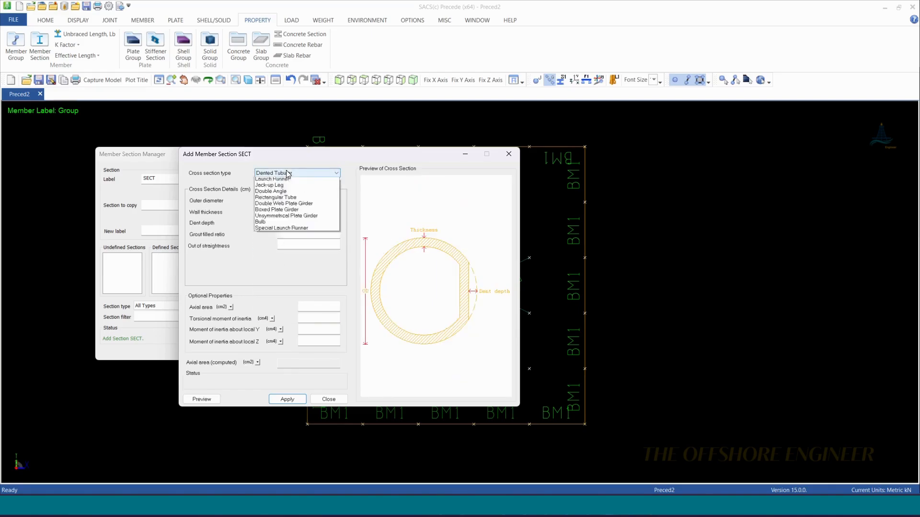
{"action": "left_click", "coordinate": [280, 267]}
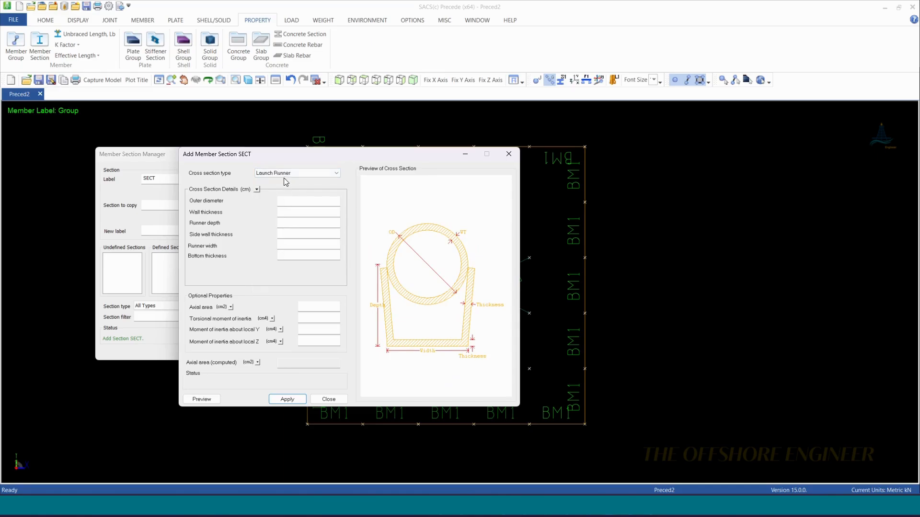
- Preview the Jack-up Leg, Double Angle, Rectangular Tube and Double Web Plate Girder cross-section types
{"action": "left_click", "coordinate": [285, 174]}
{"action": "left_click", "coordinate": [287, 275]}
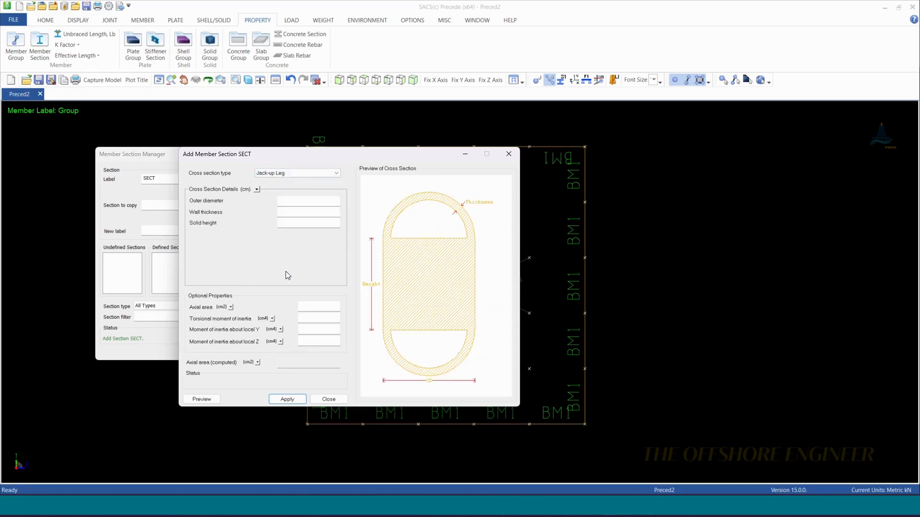
{"action": "left_click", "coordinate": [288, 174]}
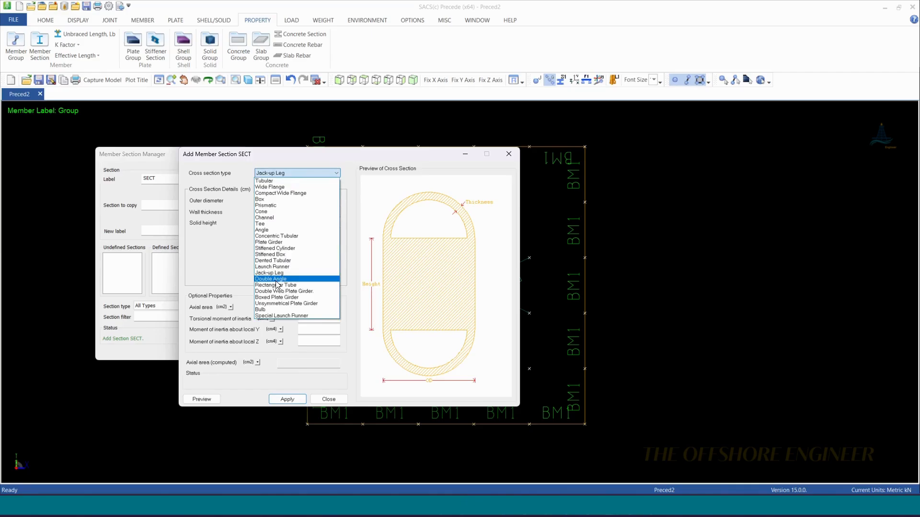
{"action": "left_click", "coordinate": [275, 279]}
{"action": "left_click", "coordinate": [297, 174]}
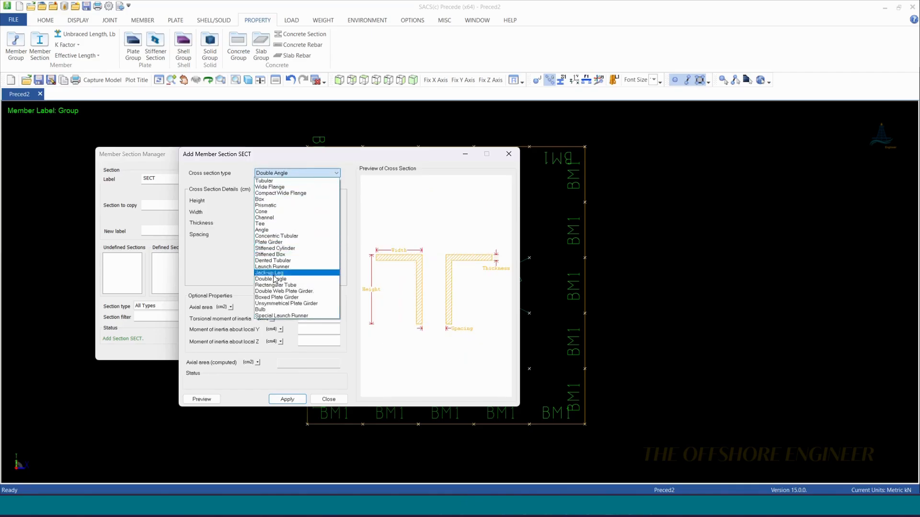
{"action": "left_click", "coordinate": [282, 286]}
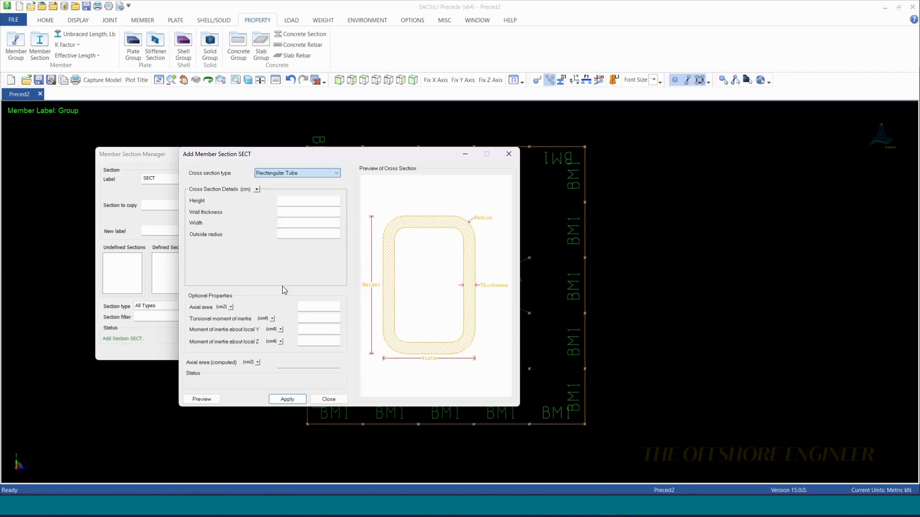
{"action": "left_click", "coordinate": [289, 174]}
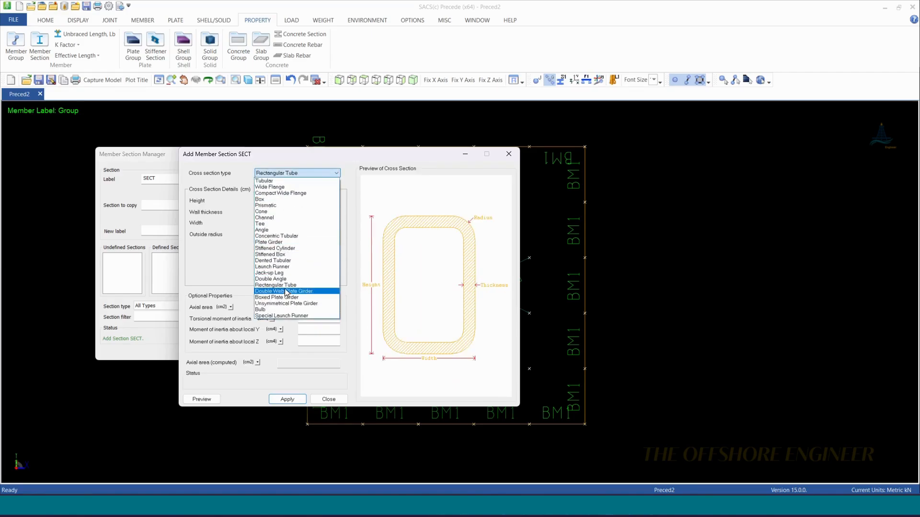
{"action": "left_click", "coordinate": [287, 291]}
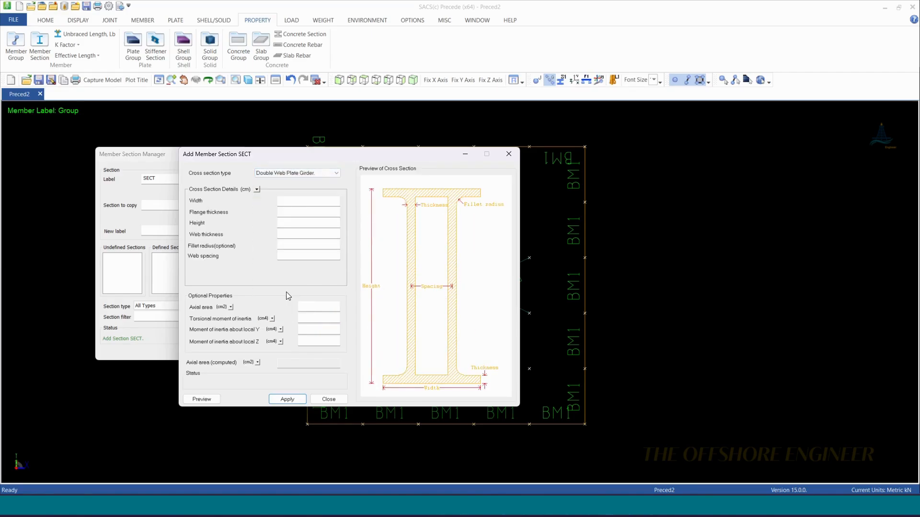
- Preview the Boxed Plate Girder, Unsymmetrical Plate Girder, Bulb and Special Launch Runner cross-section types
{"action": "left_click", "coordinate": [294, 175]}
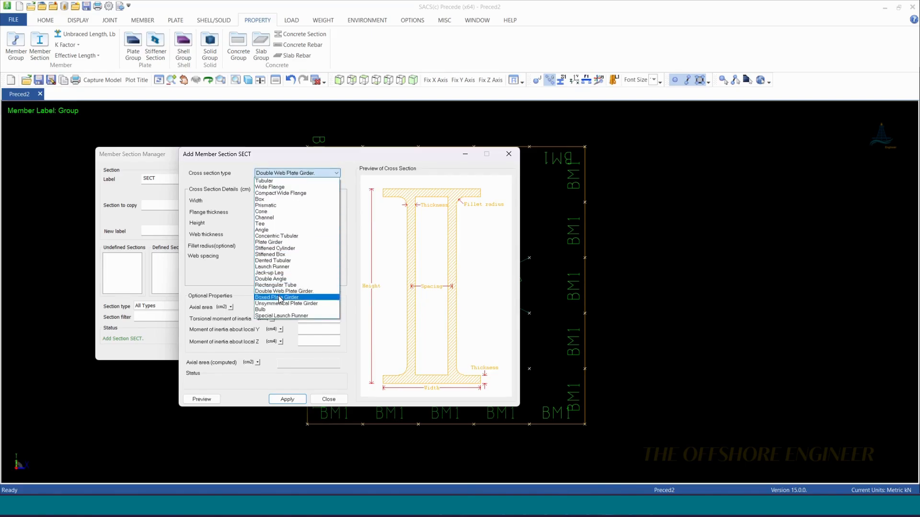
{"action": "left_click", "coordinate": [280, 298]}
{"action": "left_click", "coordinate": [299, 174]}
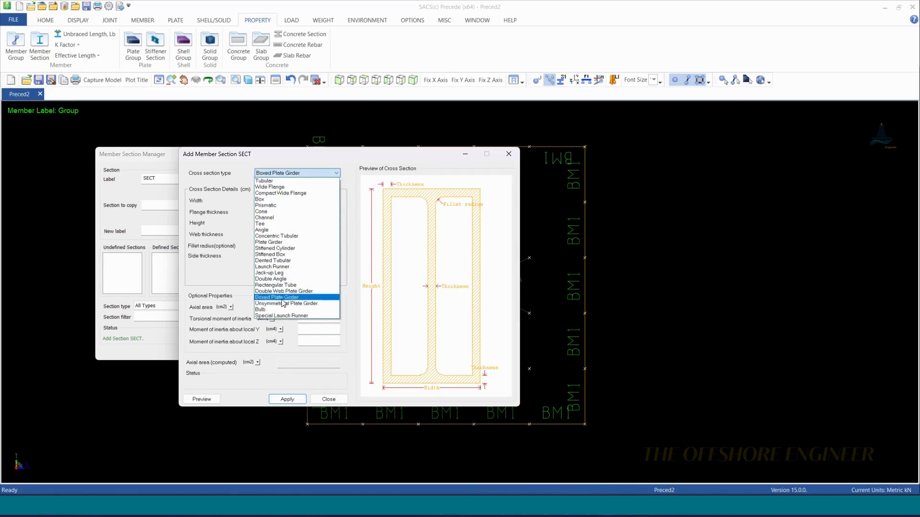
{"action": "left_click", "coordinate": [283, 303]}
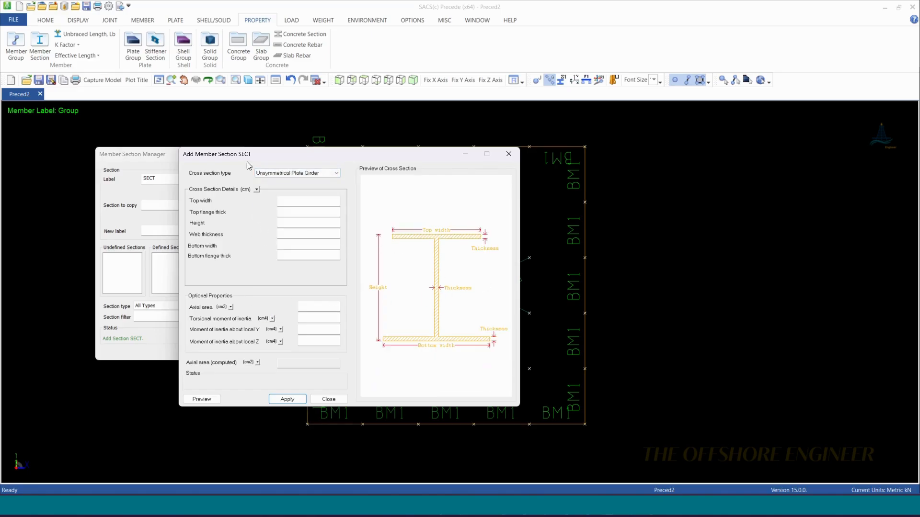
{"action": "left_click", "coordinate": [297, 173]}
{"action": "left_click", "coordinate": [268, 310]}
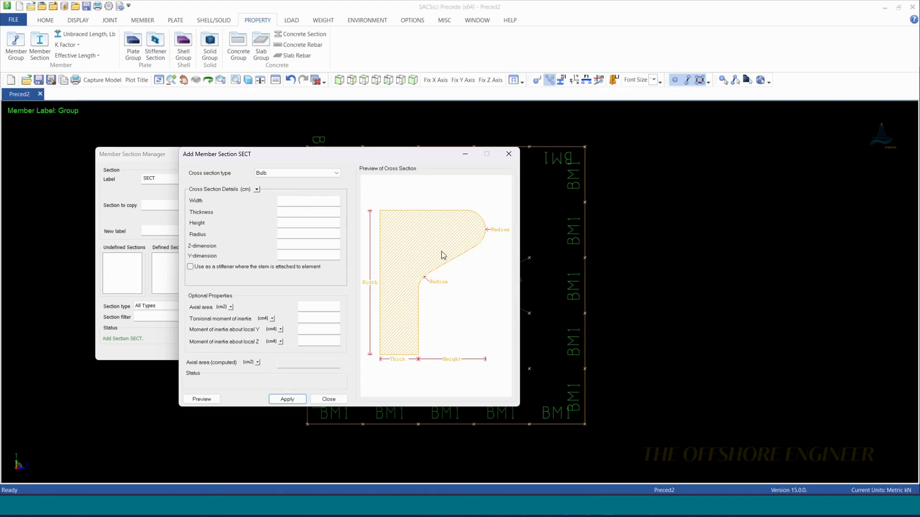
{"action": "left_click", "coordinate": [297, 173]}
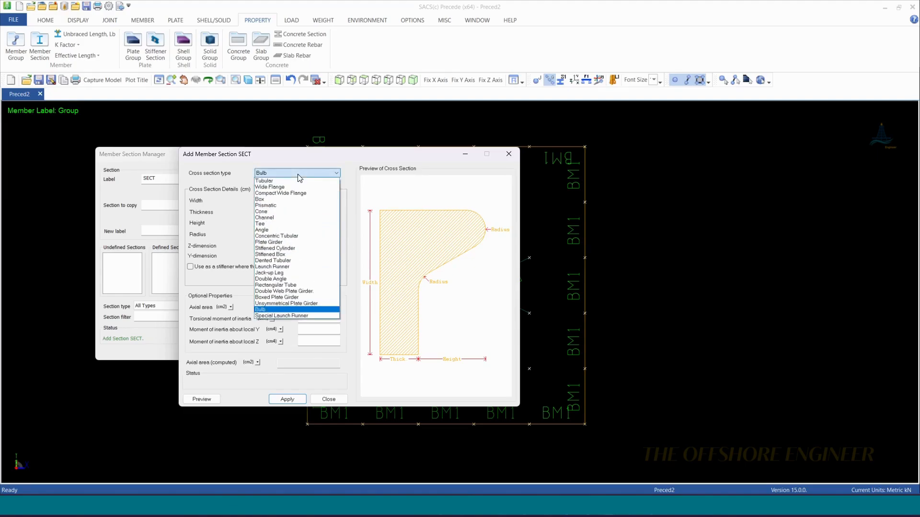
{"action": "left_click", "coordinate": [292, 316]}
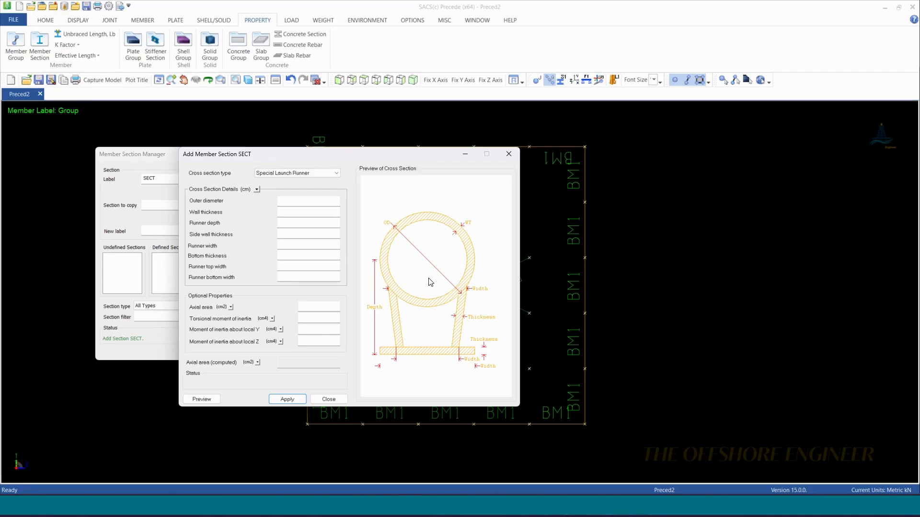
- Add section SECT as a Tubular with outer diameter 120 cm and wall thickness 3 cm, and close the section dialog
{"action": "left_click", "coordinate": [318, 175]}
{"action": "left_click", "coordinate": [313, 185]}
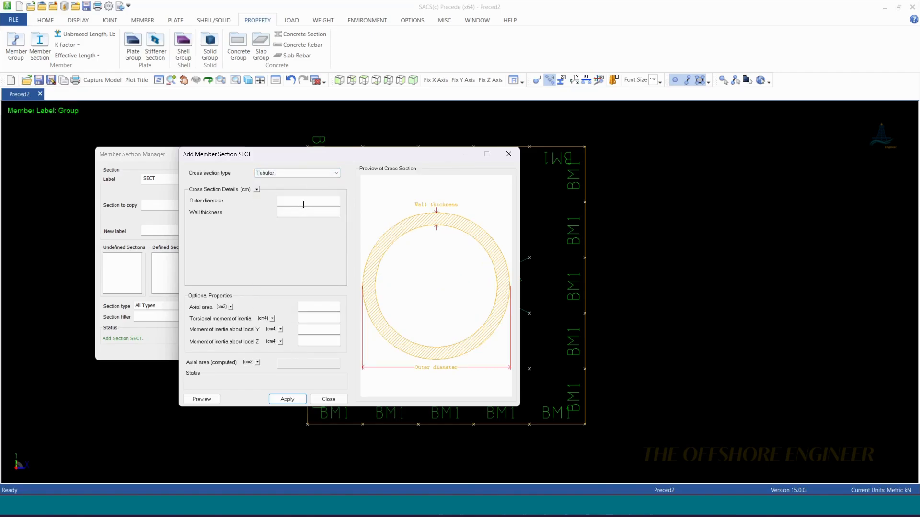
{"action": "left_click", "coordinate": [303, 204]}
{"action": "left_click", "coordinate": [304, 212]}
{"action": "left_click", "coordinate": [287, 399]}
{"action": "left_click", "coordinate": [225, 353]}
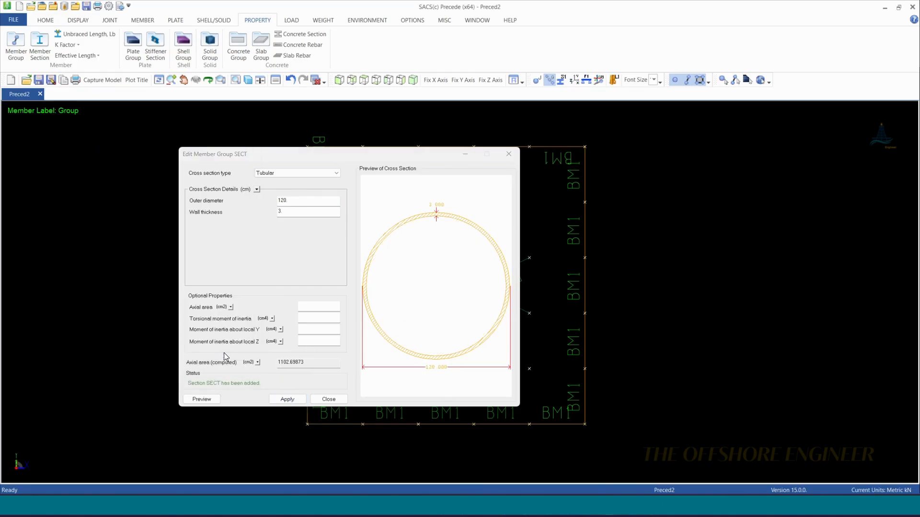
{"action": "left_click", "coordinate": [502, 156]}
- Start a new member group BM3 and assign it the model section SECT
{"action": "left_click", "coordinate": [16, 45]}
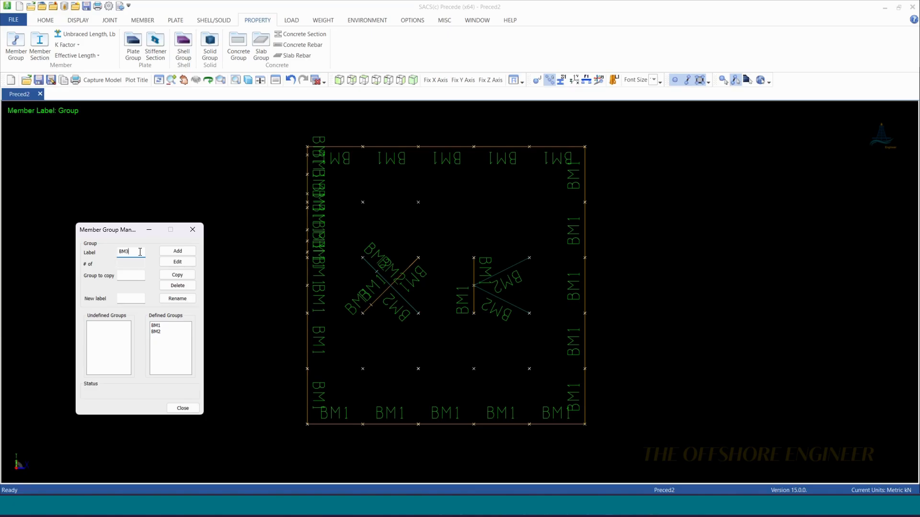
{"action": "type", "text": "BM3"}
{"action": "left_click", "coordinate": [178, 251]}
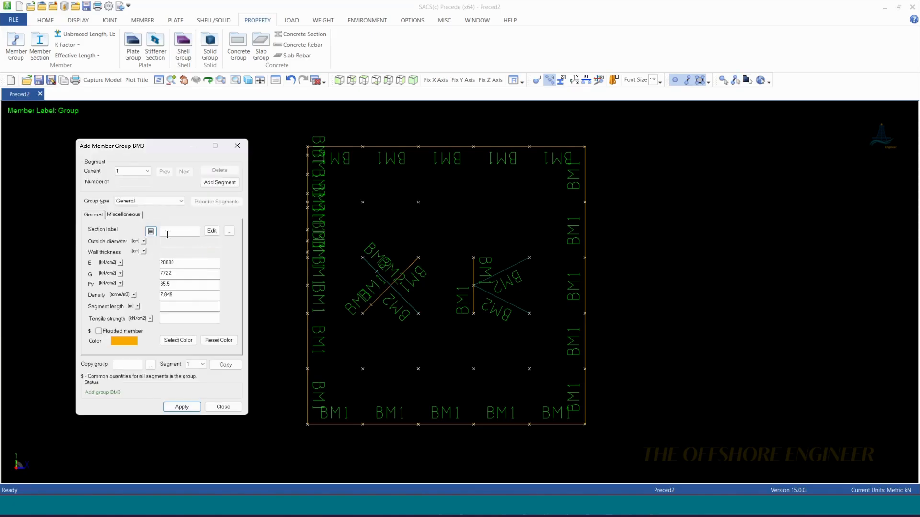
{"action": "left_click", "coordinate": [228, 232]}
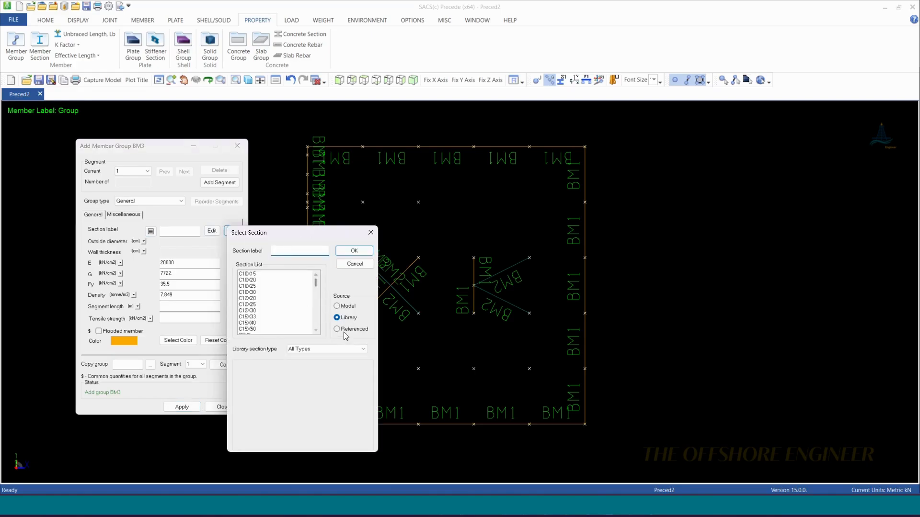
{"action": "left_click", "coordinate": [337, 306]}
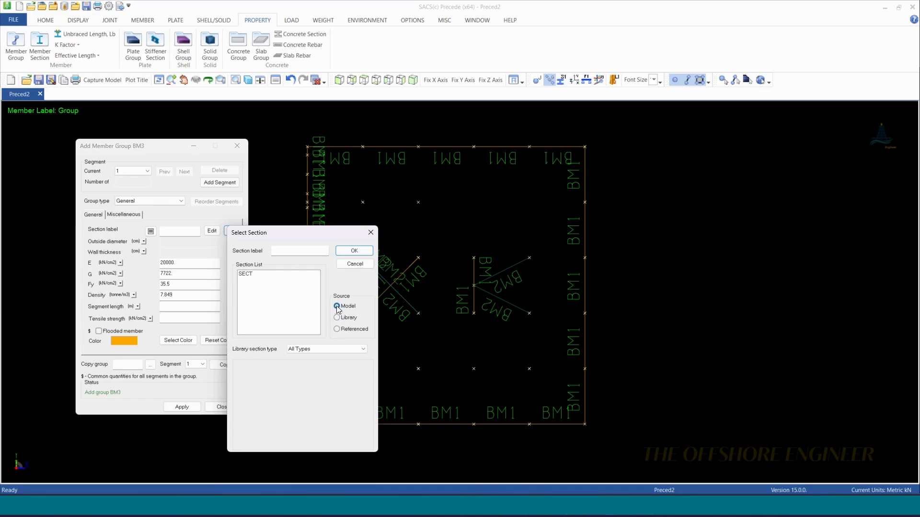
{"action": "left_click", "coordinate": [253, 275]}
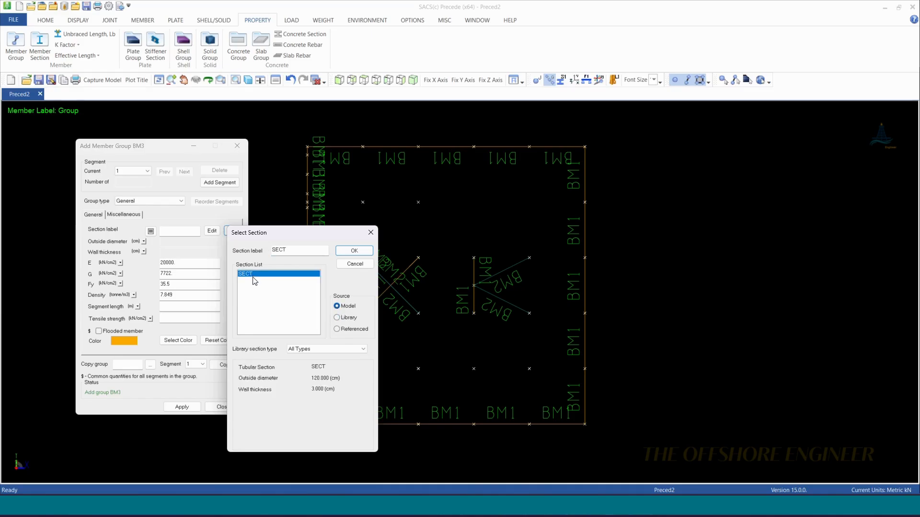
{"action": "left_click", "coordinate": [354, 251]}
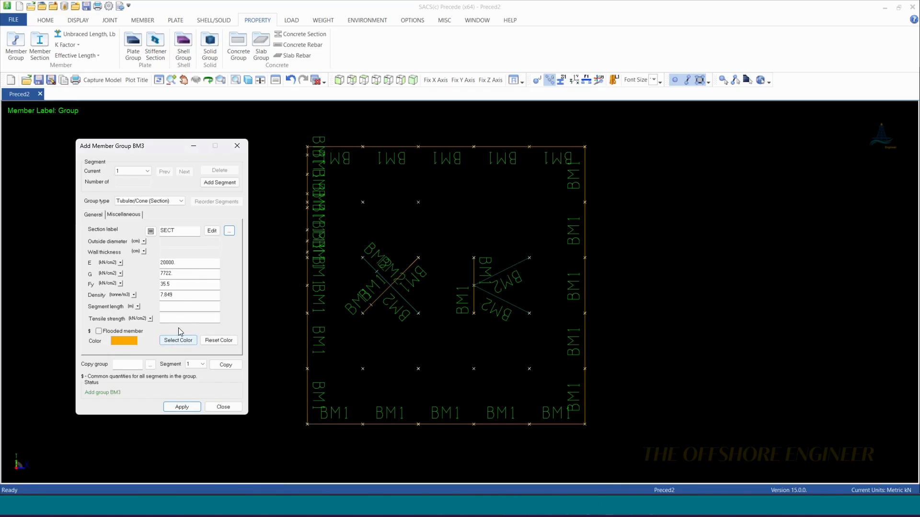
- Set group BM3's color to dark blue, add the group and close its definition
{"action": "left_click", "coordinate": [172, 343]}
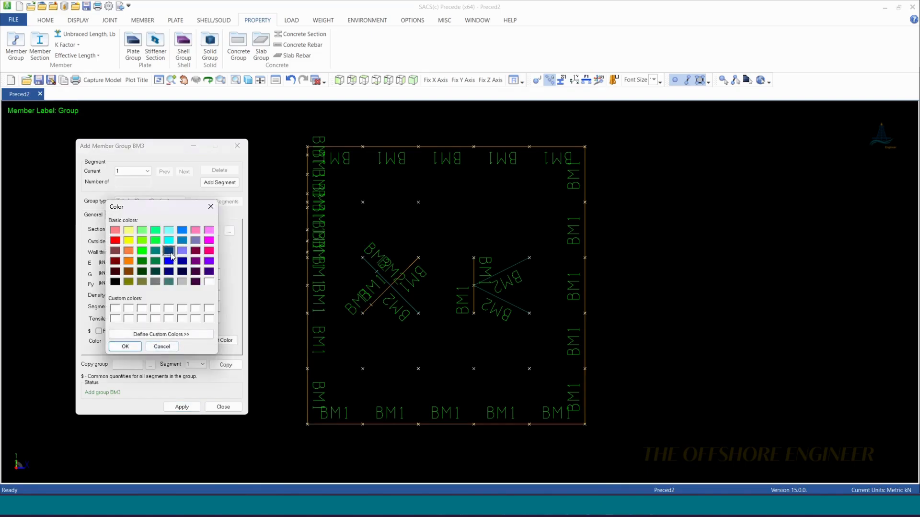
{"action": "left_click", "coordinate": [135, 347]}
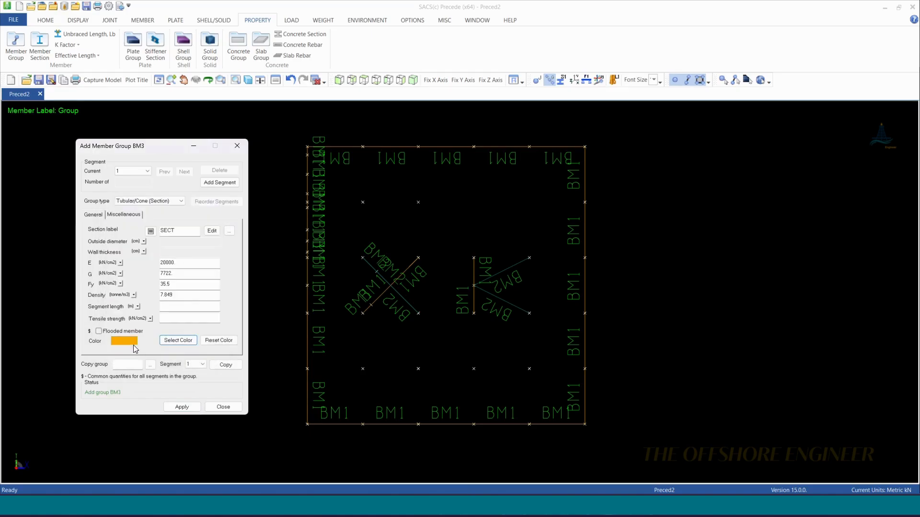
{"action": "left_click", "coordinate": [181, 407]}
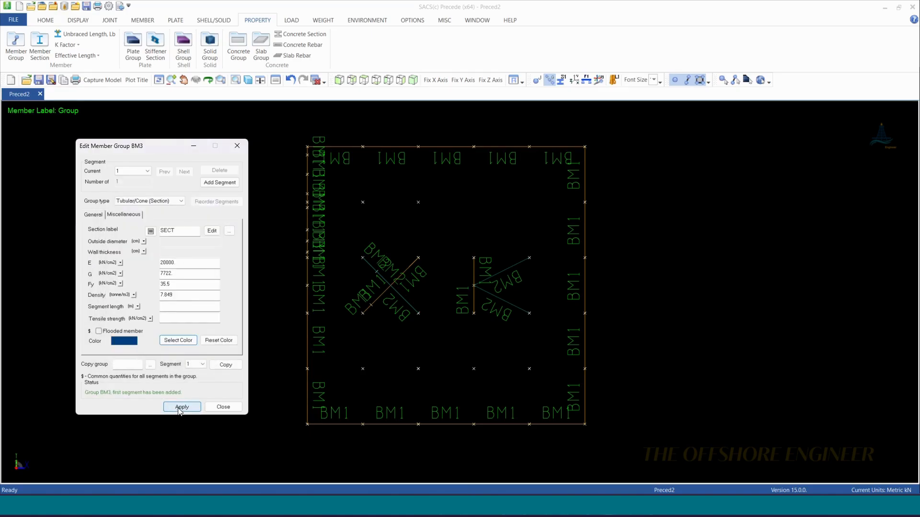
{"action": "left_click", "coordinate": [224, 407]}
- Start adding members with group label BM3 and close the member group manager
{"action": "left_click", "coordinate": [143, 20]}
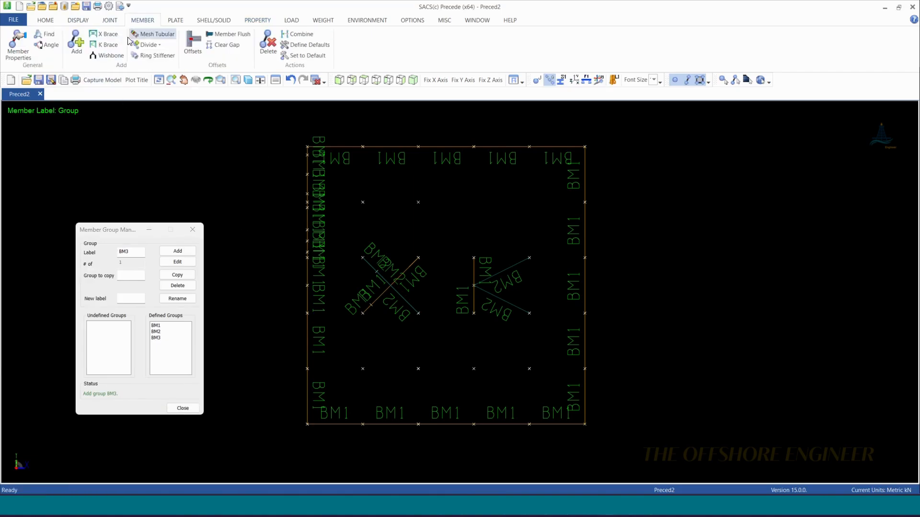
{"action": "left_click", "coordinate": [76, 44]}
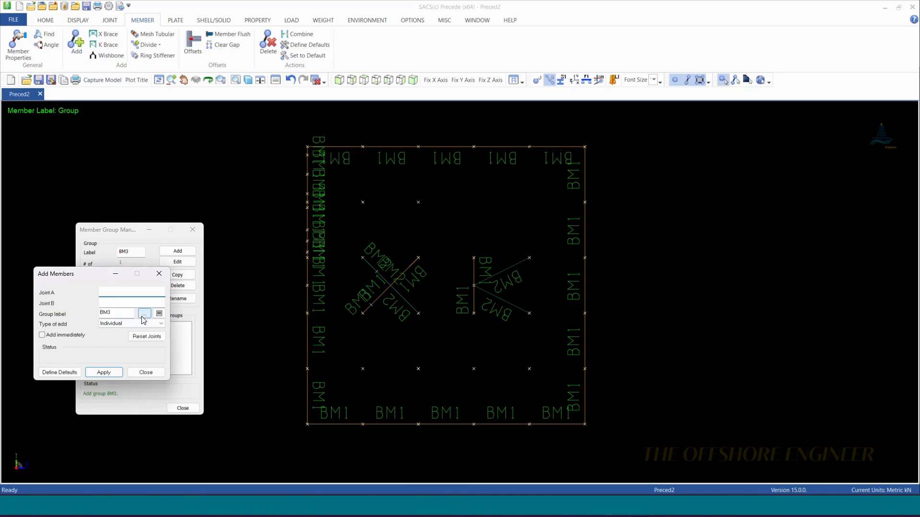
{"action": "left_click", "coordinate": [192, 229]}
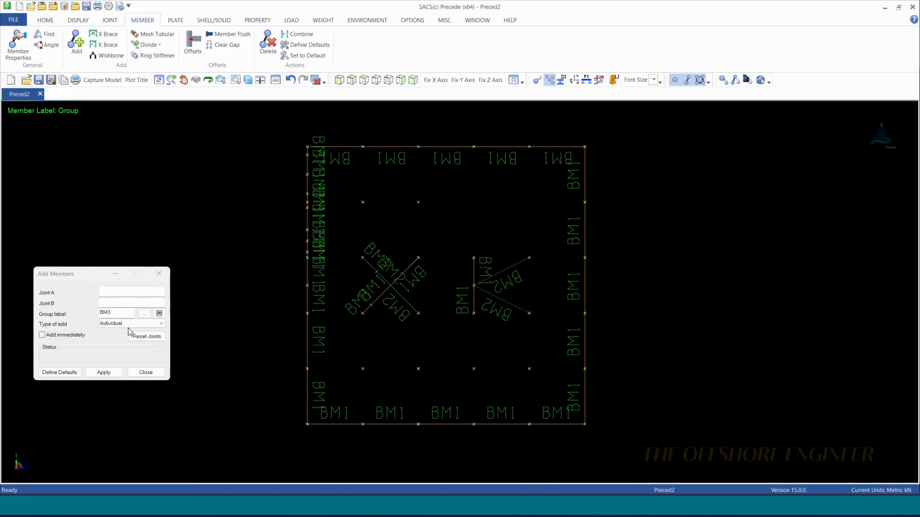
{"action": "left_click_drag", "start_coordinate": [69, 277], "coordinate": [122, 201]}
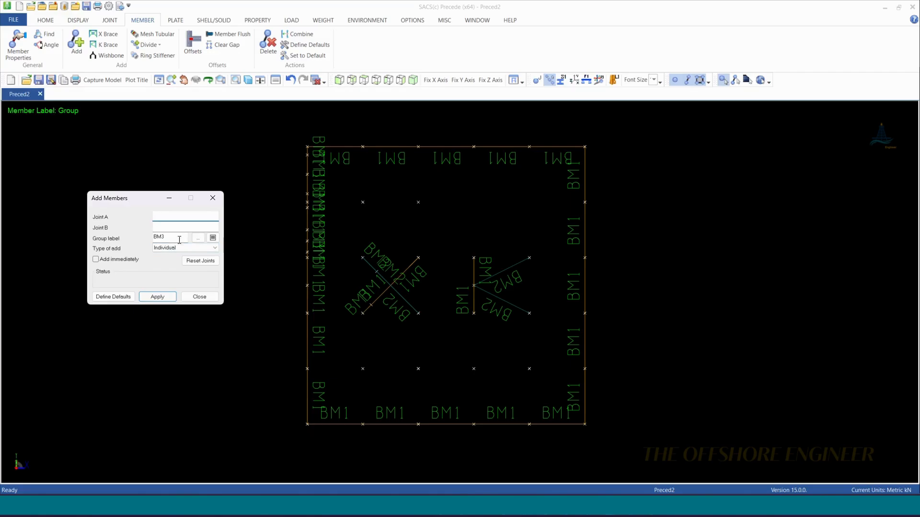
{"action": "left_click", "coordinate": [421, 317]}
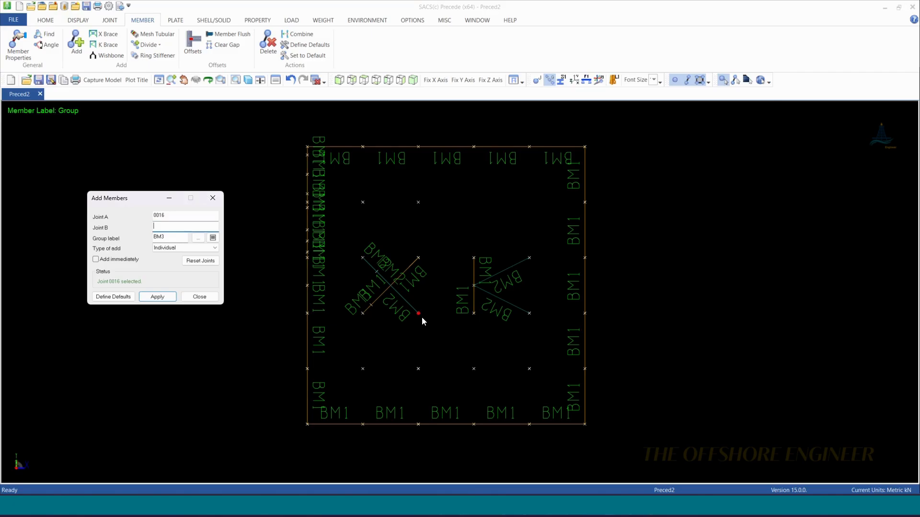
{"action": "left_click", "coordinate": [363, 369]}
{"action": "left_click", "coordinate": [415, 377]}
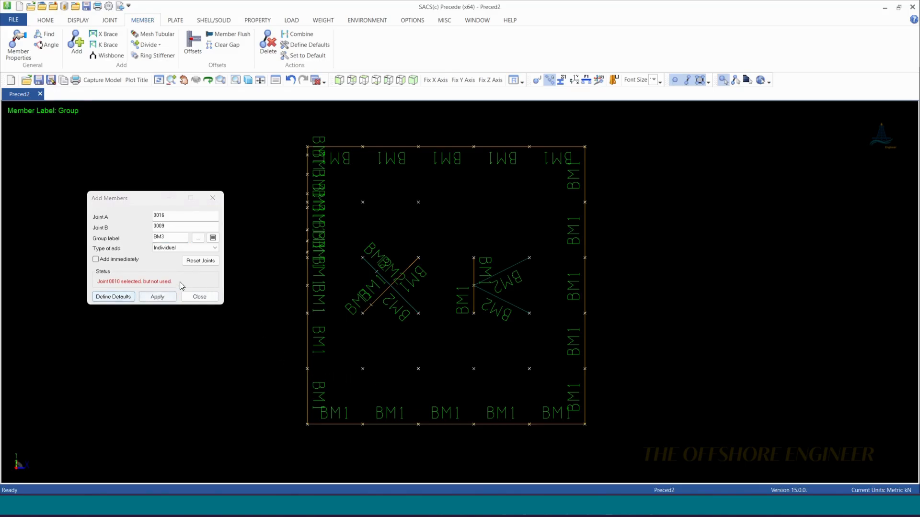
{"action": "left_click", "coordinate": [200, 262]}
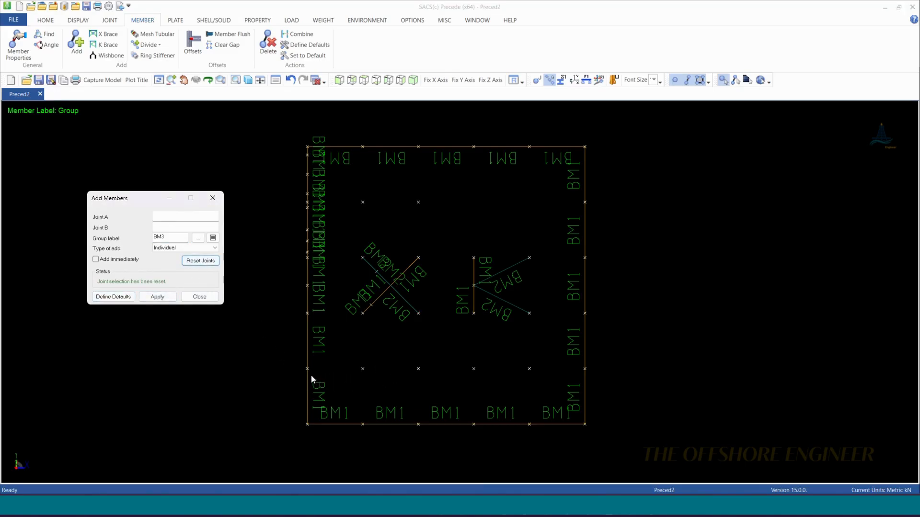
- Add a string of five BM3 members immediately, from joint 0007 through 0009, 0010, 0011 and 0012 to joint 0008
{"action": "left_click", "coordinate": [211, 247]}
{"action": "left_click", "coordinate": [177, 261]}
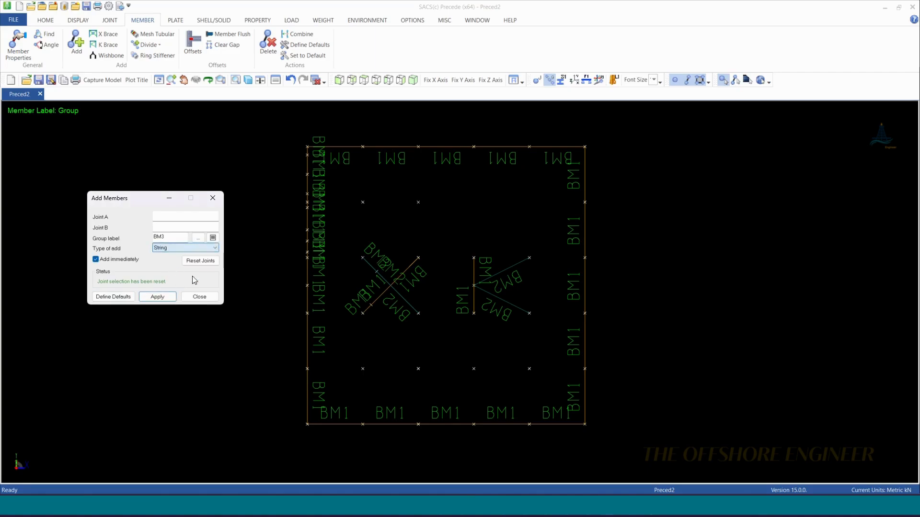
{"action": "left_click", "coordinate": [307, 369]}
{"action": "left_click", "coordinate": [363, 369]}
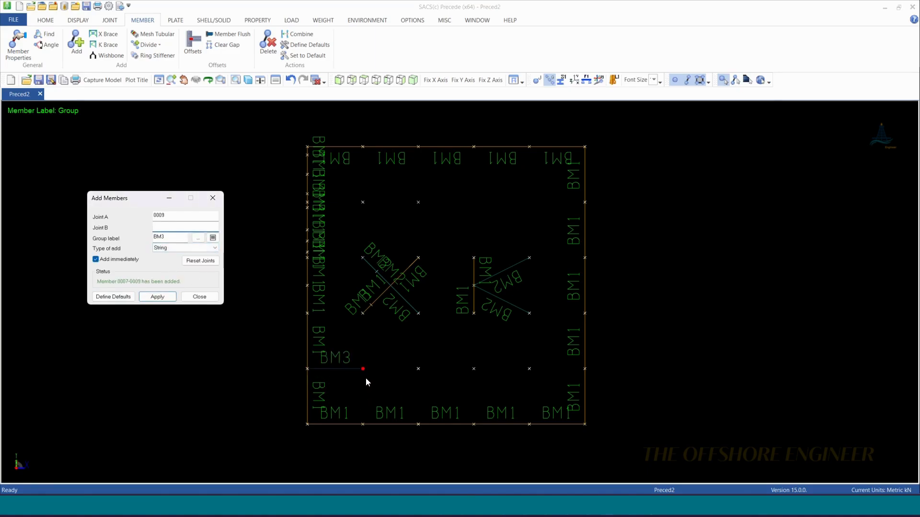
{"action": "left_click", "coordinate": [418, 370]}
{"action": "left_click", "coordinate": [474, 369]}
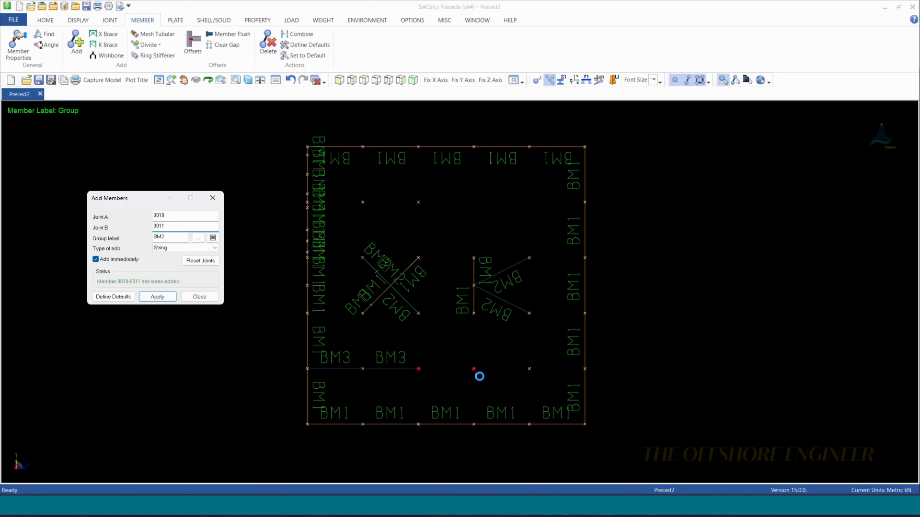
{"action": "left_click", "coordinate": [528, 369]}
{"action": "left_click", "coordinate": [585, 369]}
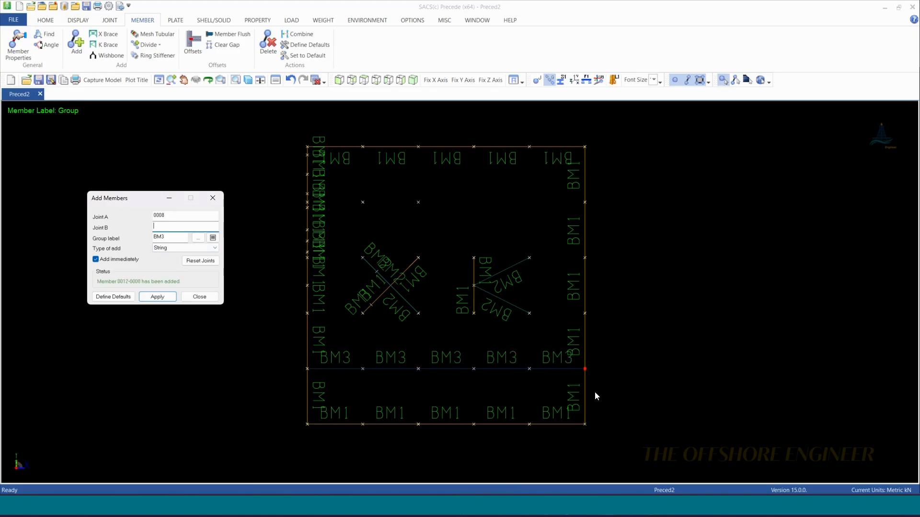
- Show the members as solid shapes, examine the BM3 tubular row in 3D, and finish adding members
{"action": "left_click", "coordinate": [247, 80]}
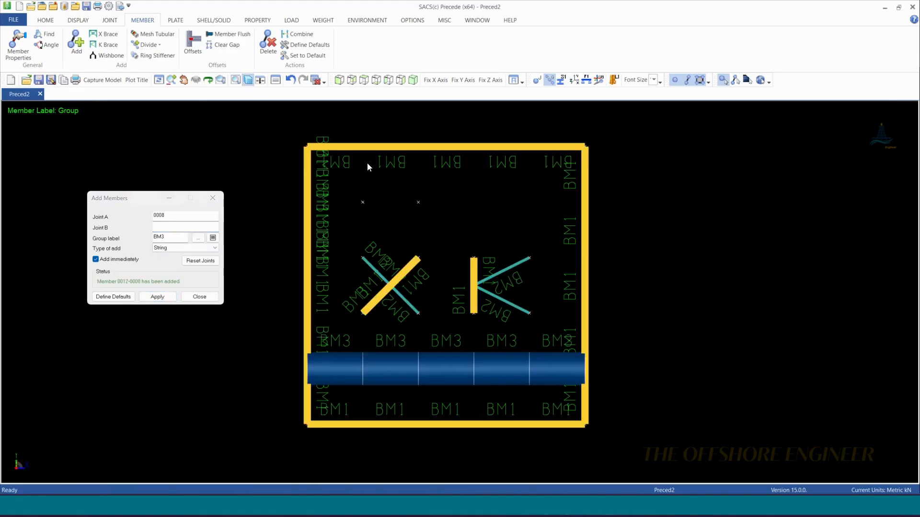
{"action": "left_click", "coordinate": [208, 79]}
{"action": "left_click_drag", "start_coordinate": [401, 323], "coordinate": [318, 260]}
{"action": "scroll", "coordinate": [317, 259], "scroll_direction": "up", "scroll_amount": 5}
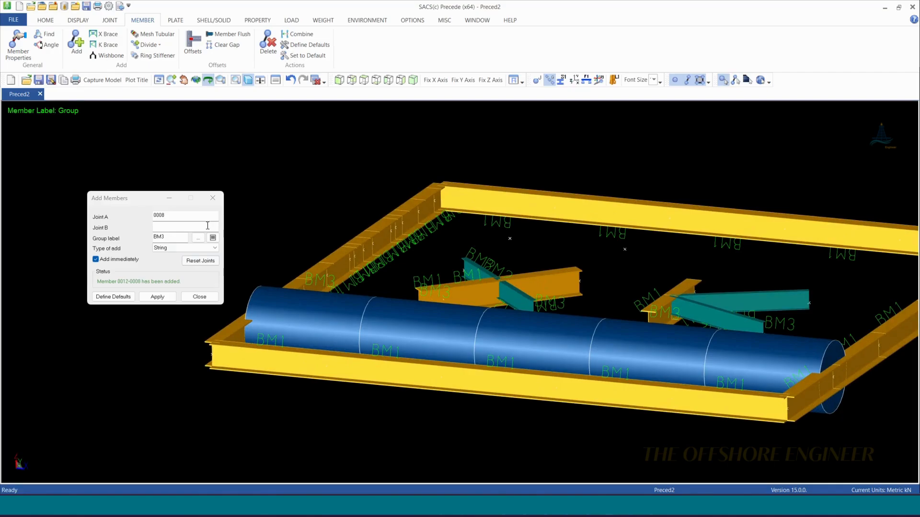
{"action": "left_click", "coordinate": [213, 198]}
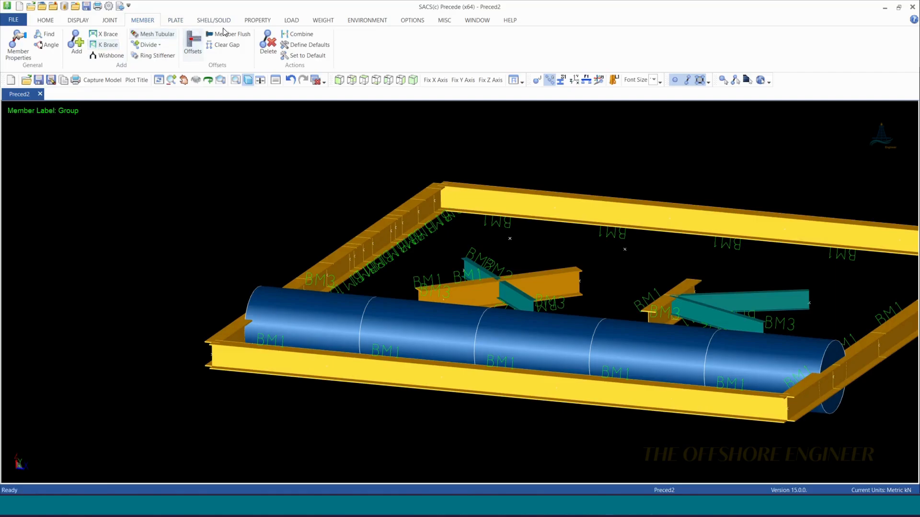
- Open the existing member group BM3 for editing
{"action": "left_click", "coordinate": [256, 20]}
{"action": "left_click", "coordinate": [15, 48]}
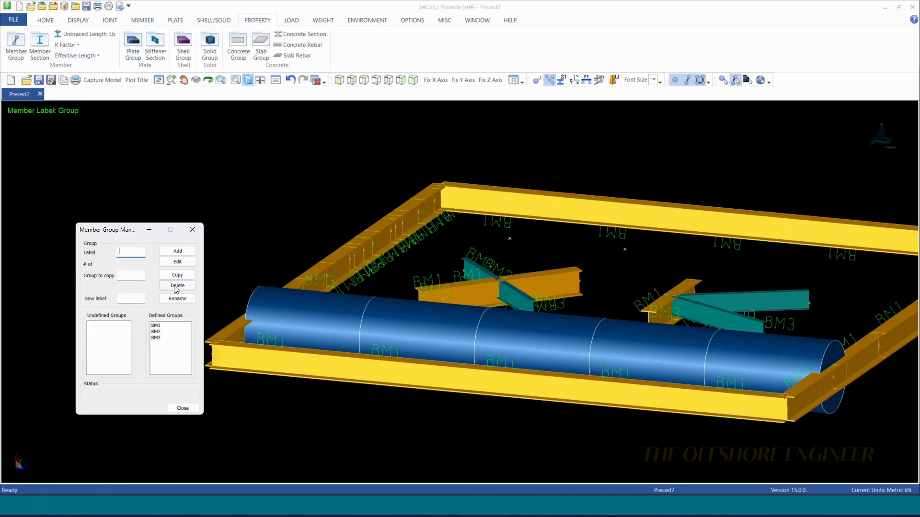
{"action": "left_click", "coordinate": [156, 338]}
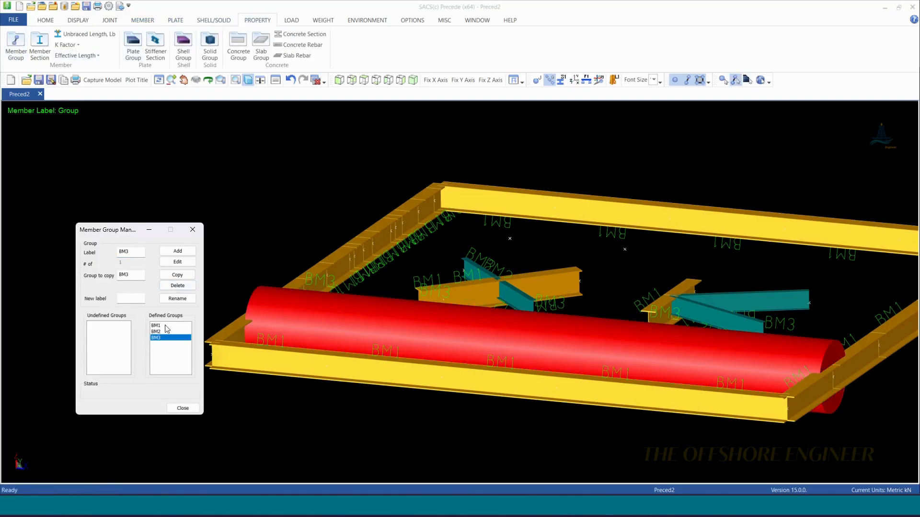
{"action": "left_click", "coordinate": [177, 262]}
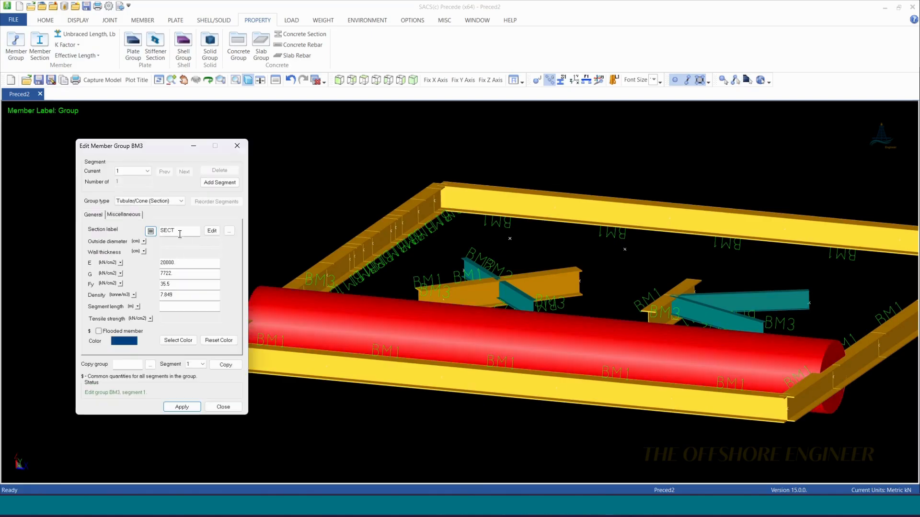
- Try the Plate girder and General group types for group BM3
{"action": "left_click", "coordinate": [154, 202]}
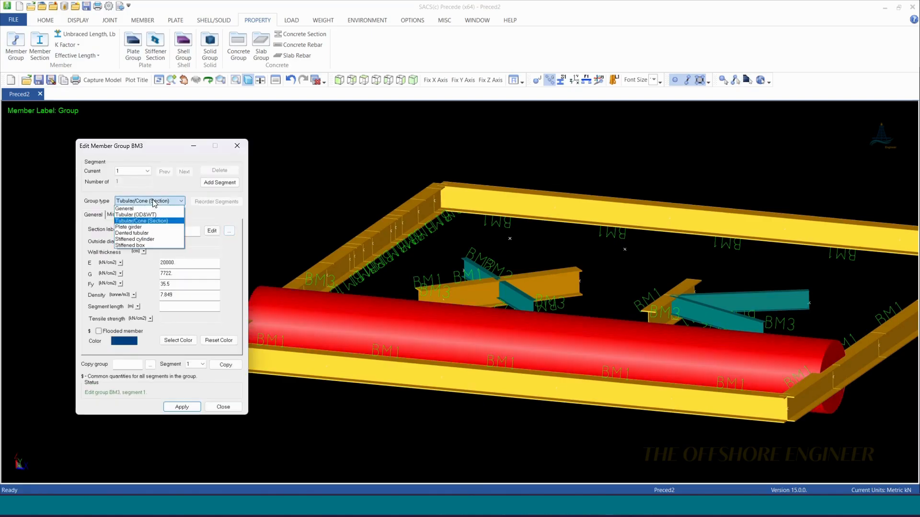
{"action": "left_click", "coordinate": [138, 227]}
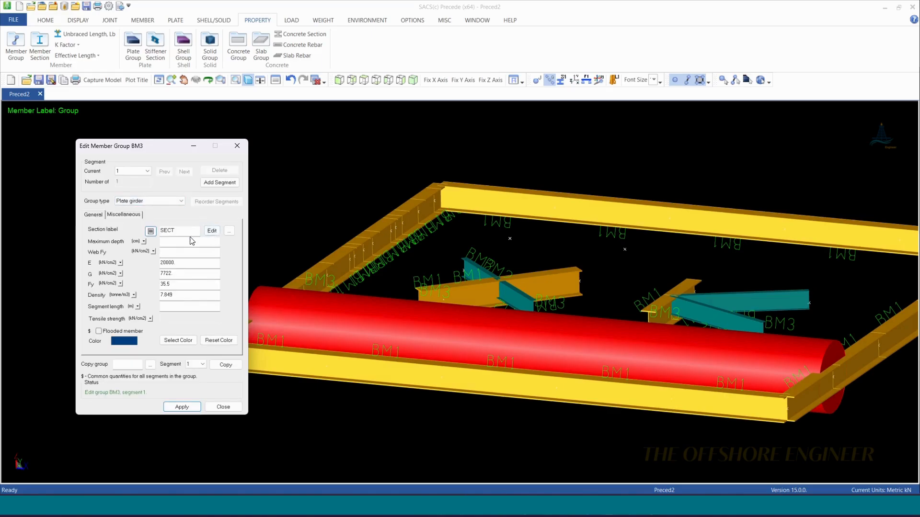
{"action": "left_click", "coordinate": [146, 201]}
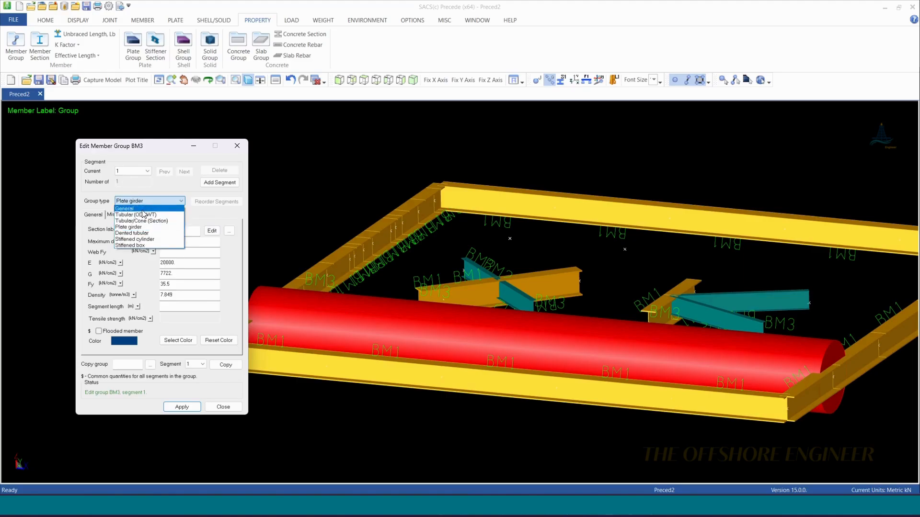
{"action": "left_click", "coordinate": [142, 209]}
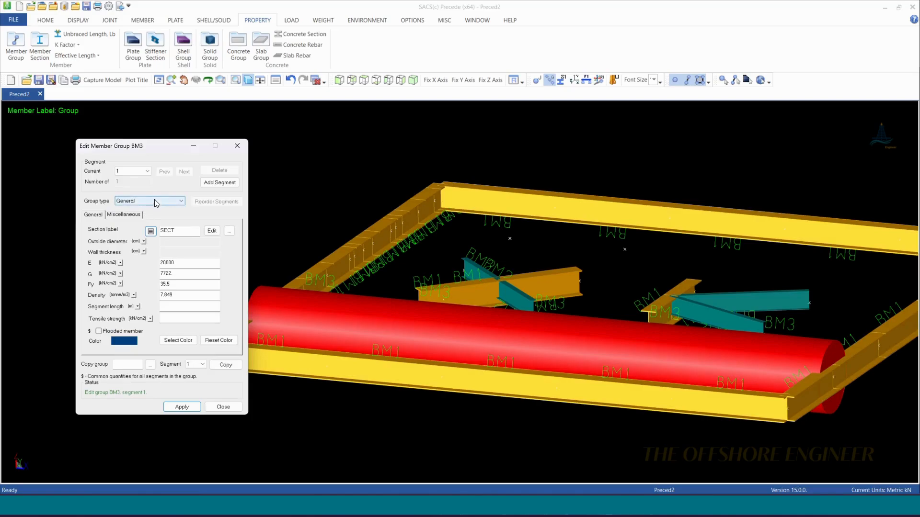
- Change group BM3 to Tubular (OD&WT) with outside diameter 30 cm and wall thickness 2 cm, and close the group manager
{"action": "left_click", "coordinate": [145, 201]}
{"action": "left_click", "coordinate": [148, 216]}
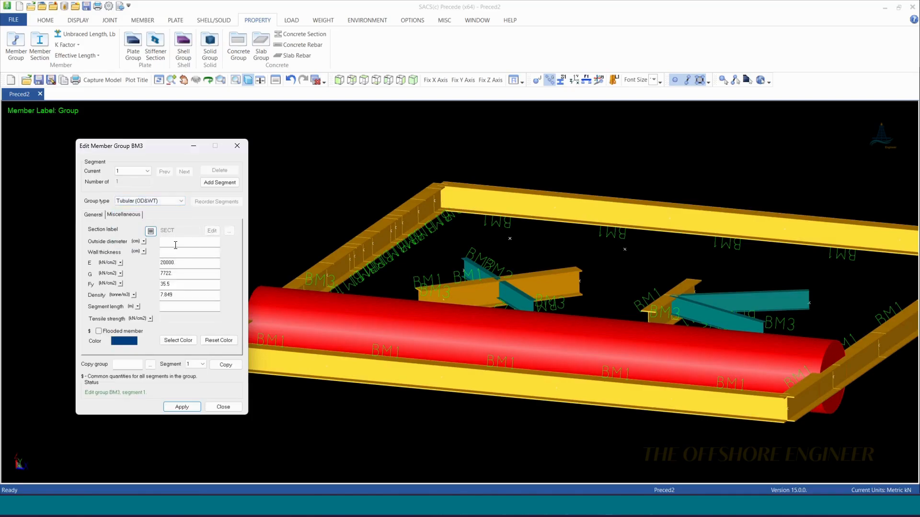
{"action": "left_click", "coordinate": [176, 243]}
{"action": "left_click", "coordinate": [173, 254]}
{"action": "left_click", "coordinate": [181, 406]}
{"action": "scroll", "coordinate": [819, 381], "scroll_direction": "up", "scroll_amount": 3}
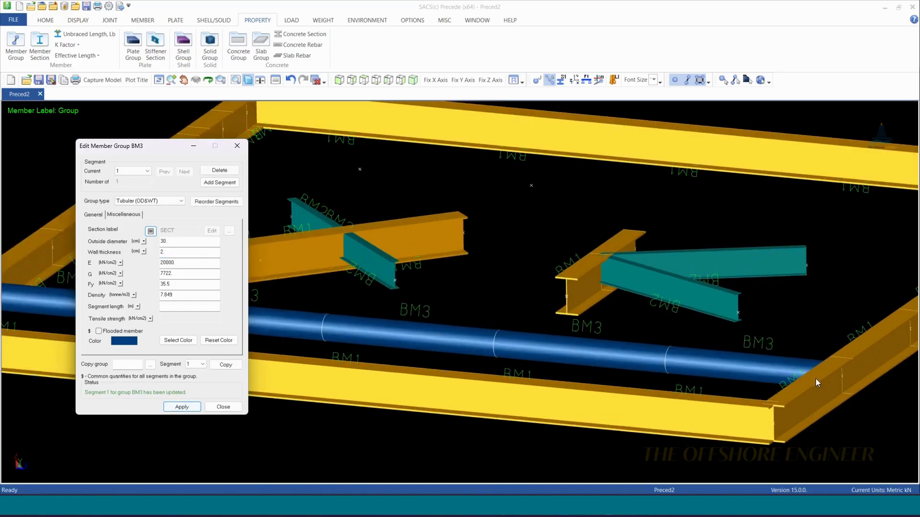
{"action": "scroll", "coordinate": [779, 367], "scroll_direction": "down", "scroll_amount": 2}
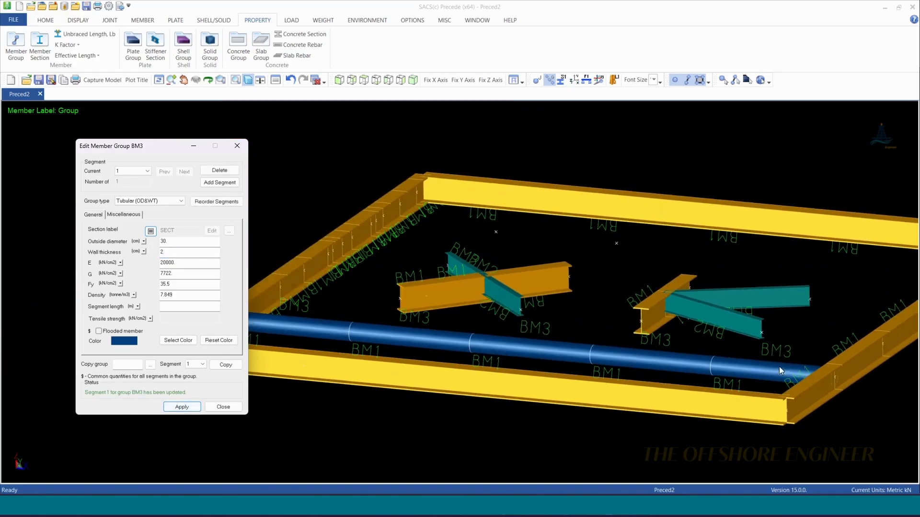
{"action": "left_click", "coordinate": [237, 147]}
{"action": "left_click", "coordinate": [193, 229]}
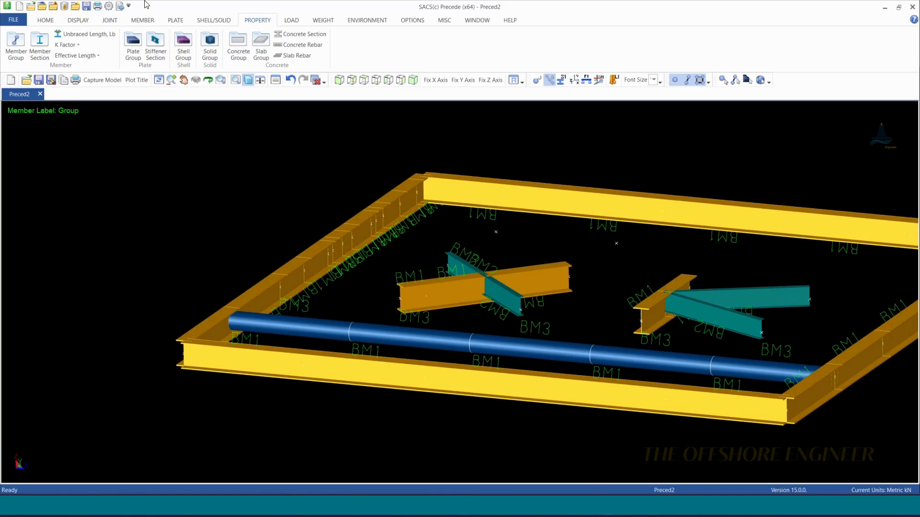
- Bring up the joint commands and switch the model to the XY top view
{"action": "left_click", "coordinate": [113, 20]}
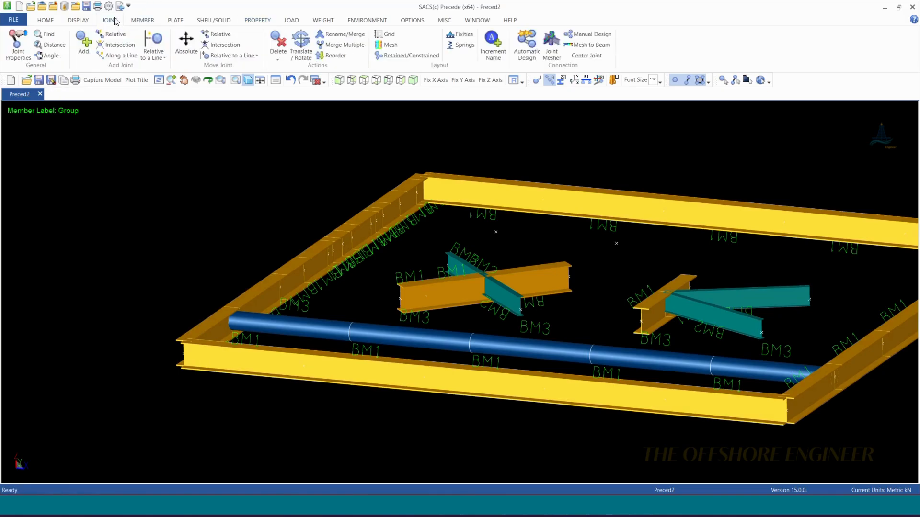
{"action": "left_click", "coordinate": [308, 59]}
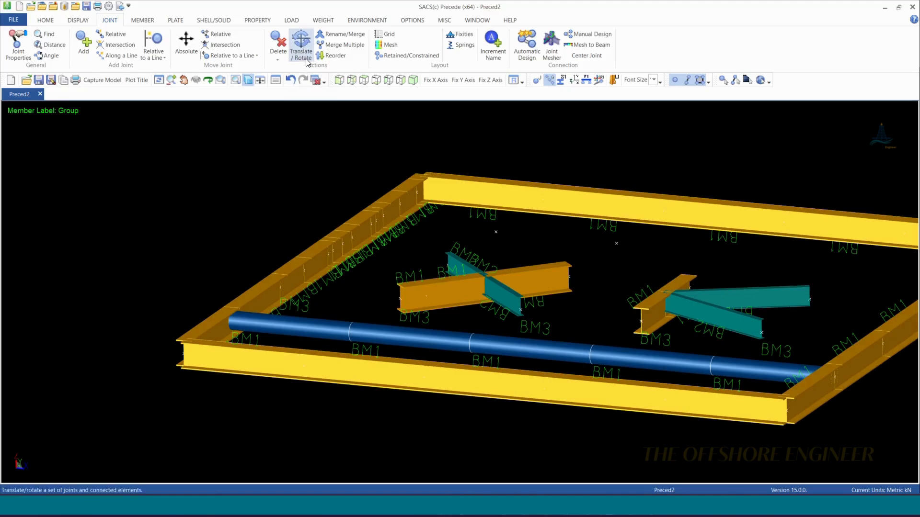
{"action": "left_click", "coordinate": [363, 80]}
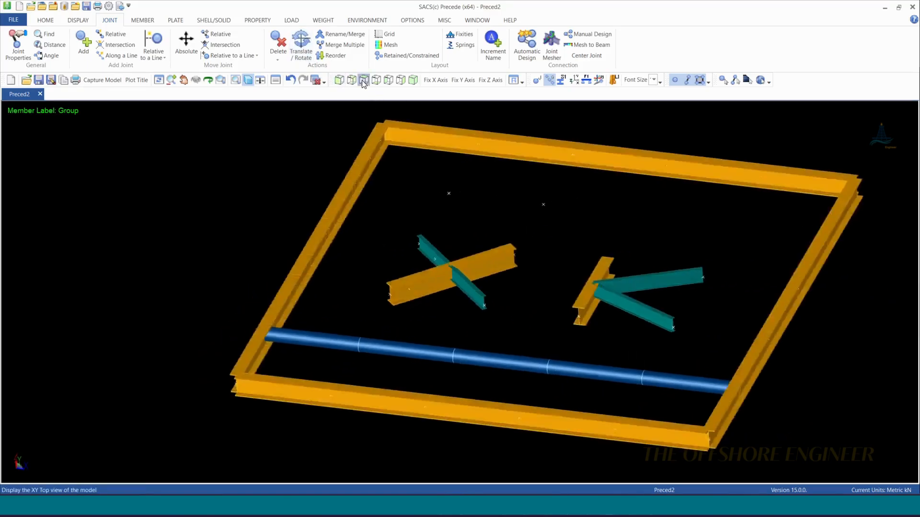